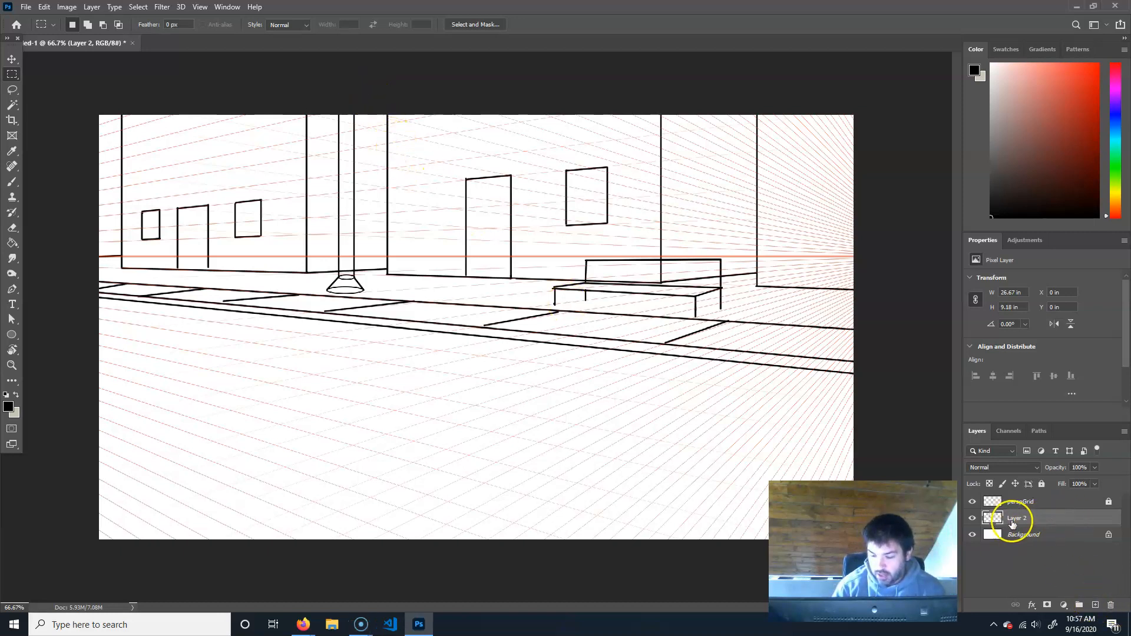
- Draw a closed irregular hole outline about 6.35 × 4.13 in with the Brush on a new layer above Layer 2, in the street's lower-left area
{"action": "left_click", "coordinate": [1093, 606]}
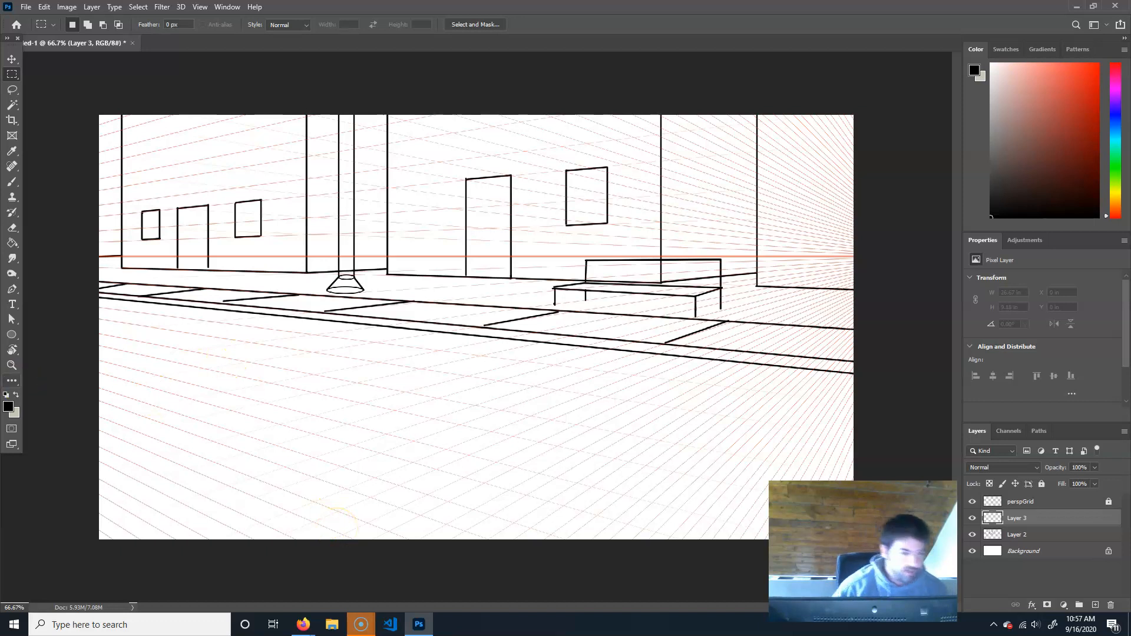
{"action": "left_click", "coordinate": [12, 181]}
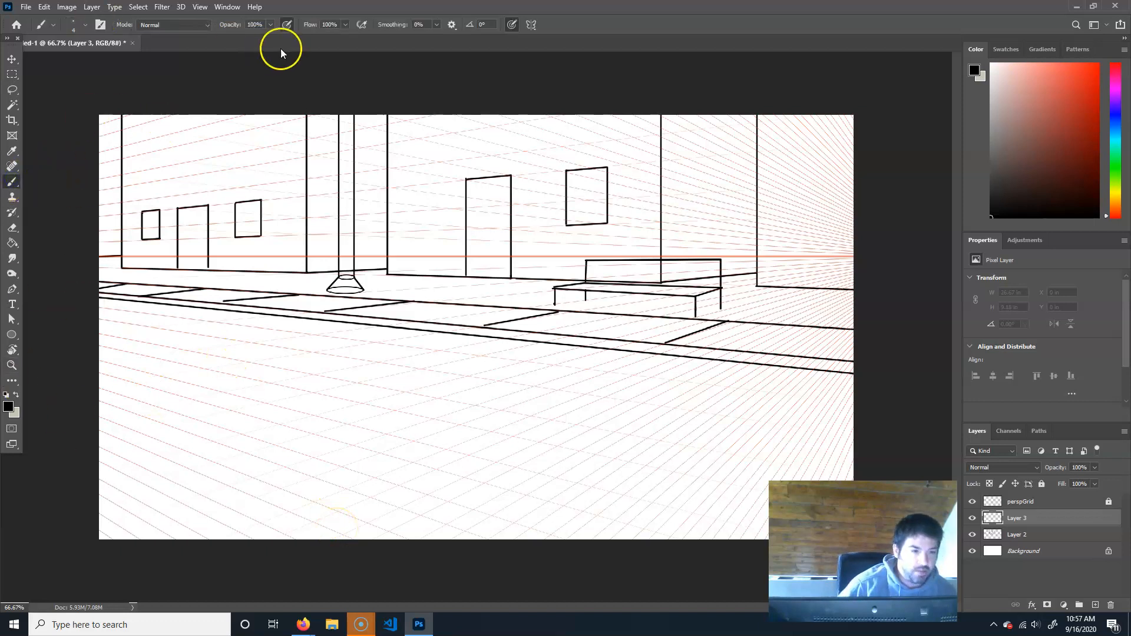
{"action": "left_click_drag", "start_coordinate": [282, 417], "coordinate": [287, 415]}
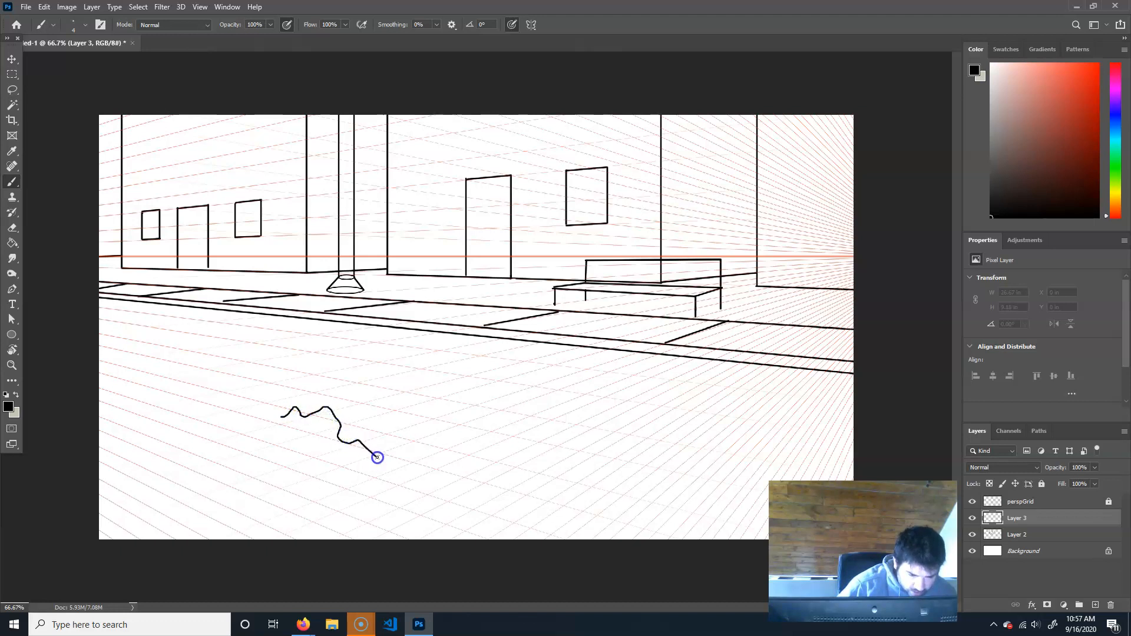
{"action": "left_click_drag", "start_coordinate": [346, 467], "coordinate": [341, 507]}
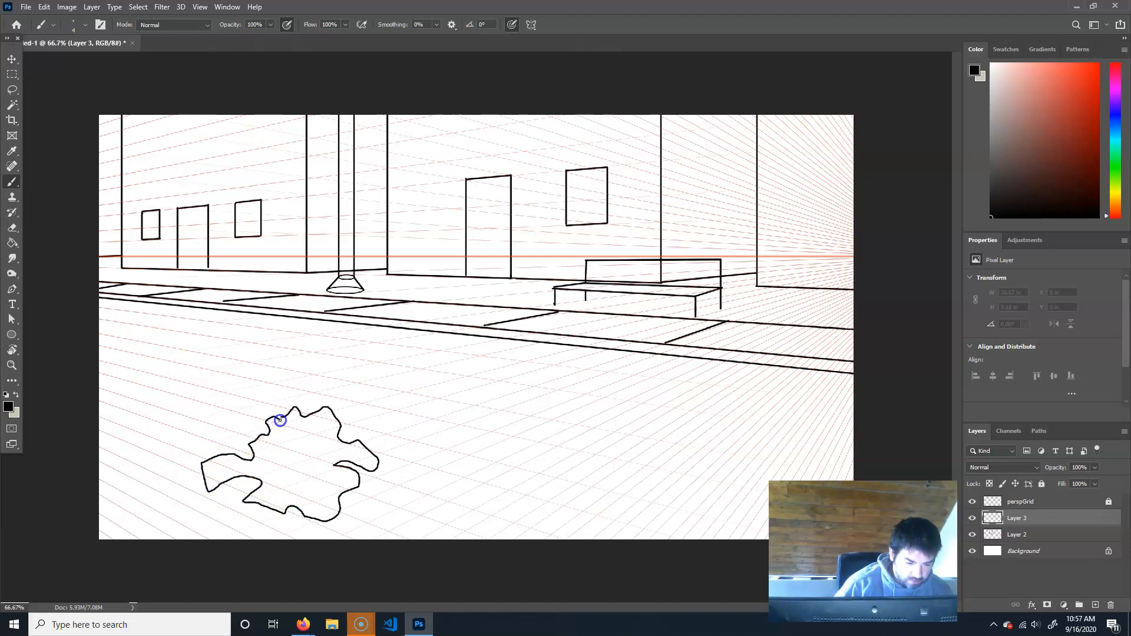
{"action": "left_click_drag", "start_coordinate": [282, 418], "coordinate": [280, 416]}
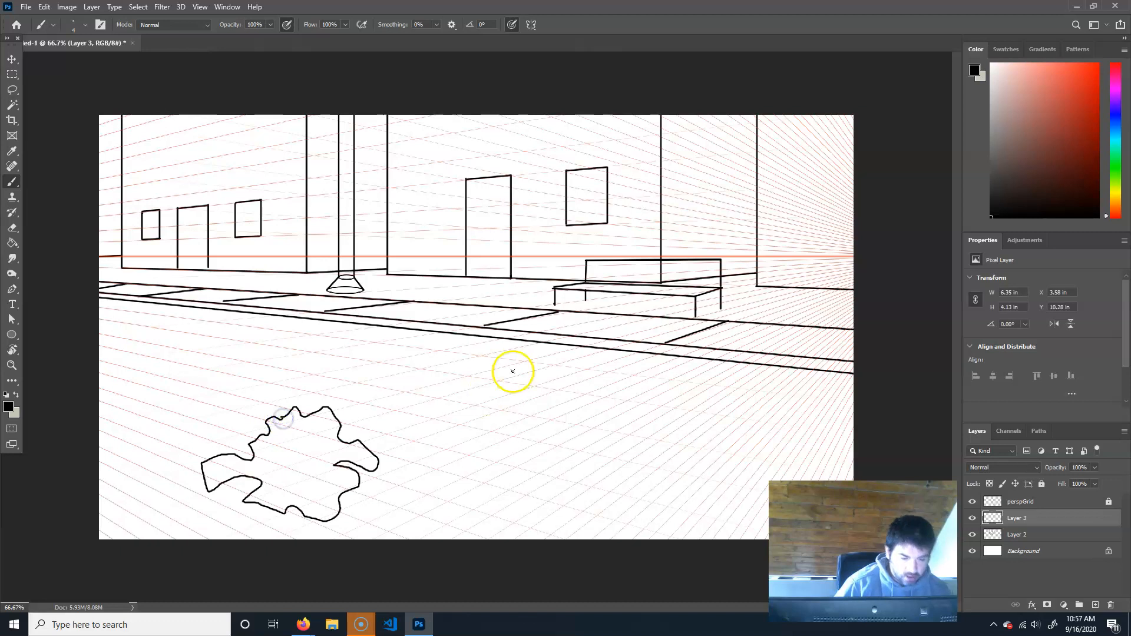
- Cut the drawn hole outline from its layer and start the Vanishing Point filter
{"action": "left_click", "coordinate": [18, 73]}
{"action": "left_click_drag", "start_coordinate": [164, 380], "coordinate": [441, 552]}
{"action": "key", "text": "ctrl+x"}
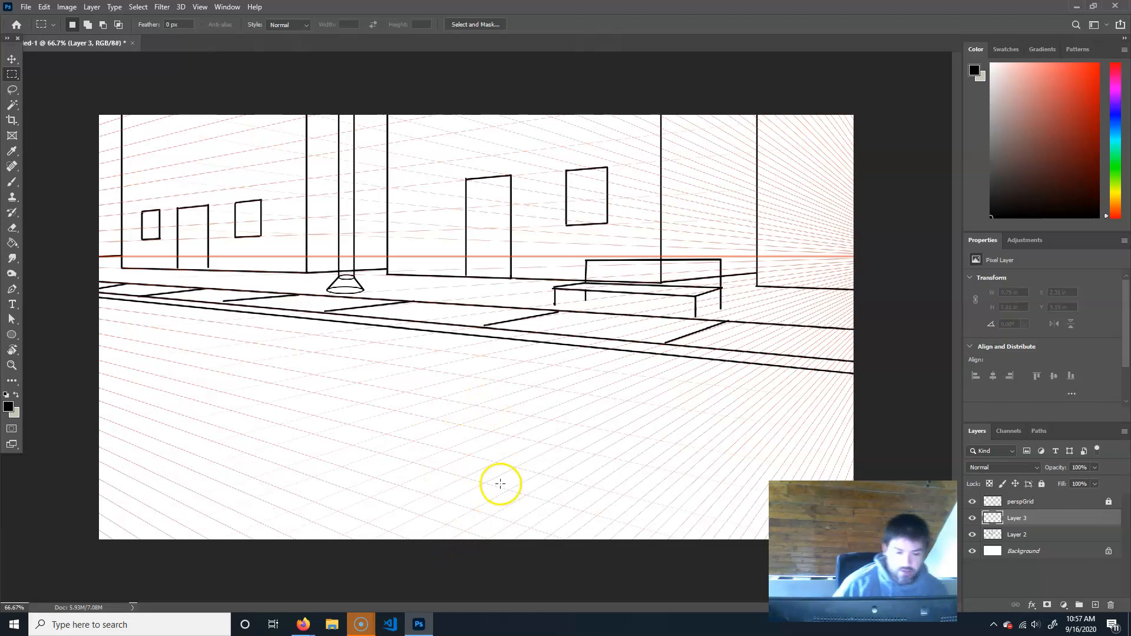
{"action": "left_click", "coordinate": [157, 9]}
{"action": "left_click", "coordinate": [203, 111]}
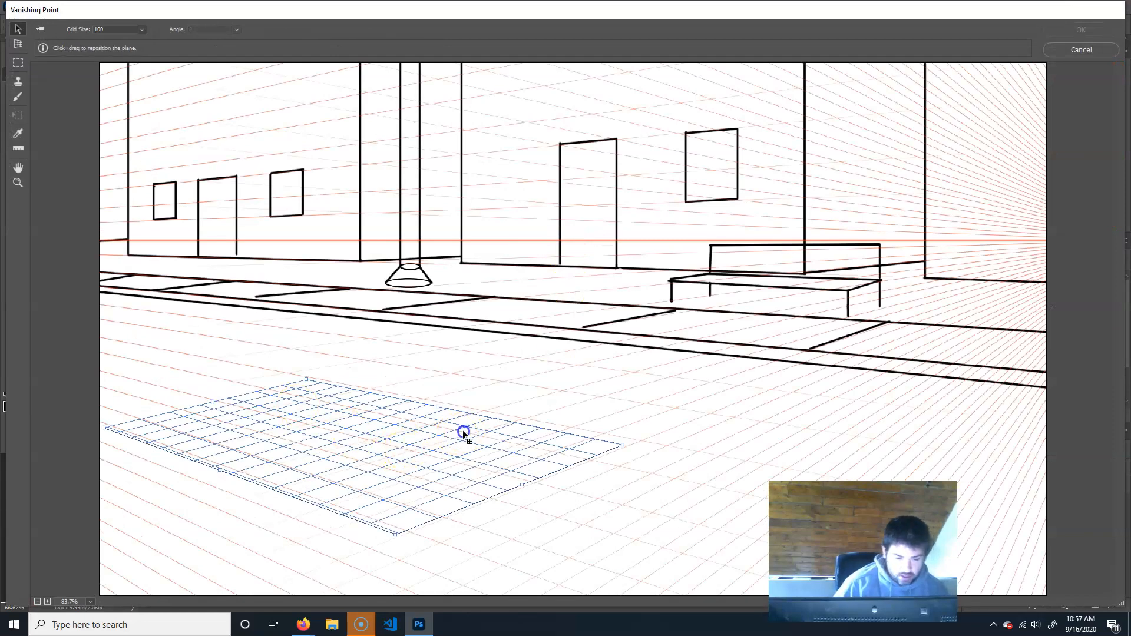
- Replace the existing Vanishing Point plane with a four-corner plane on the street that follows the perspective grid lines
{"action": "key", "text": "BackSpace"}
{"action": "left_click", "coordinate": [462, 433]}
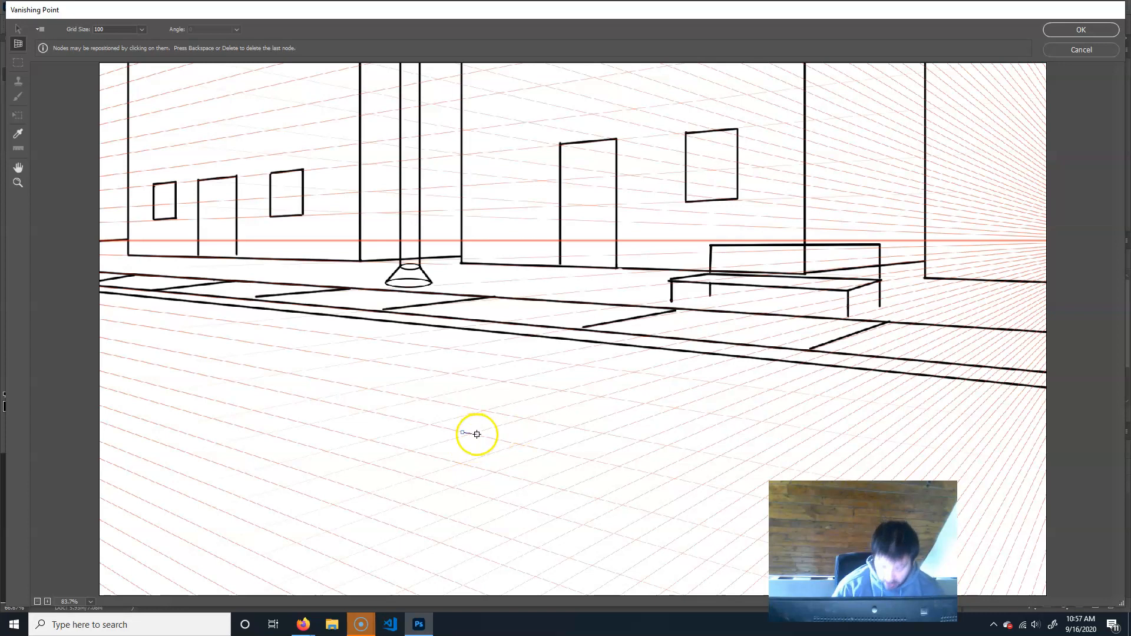
{"action": "key", "text": "BackSpace"}
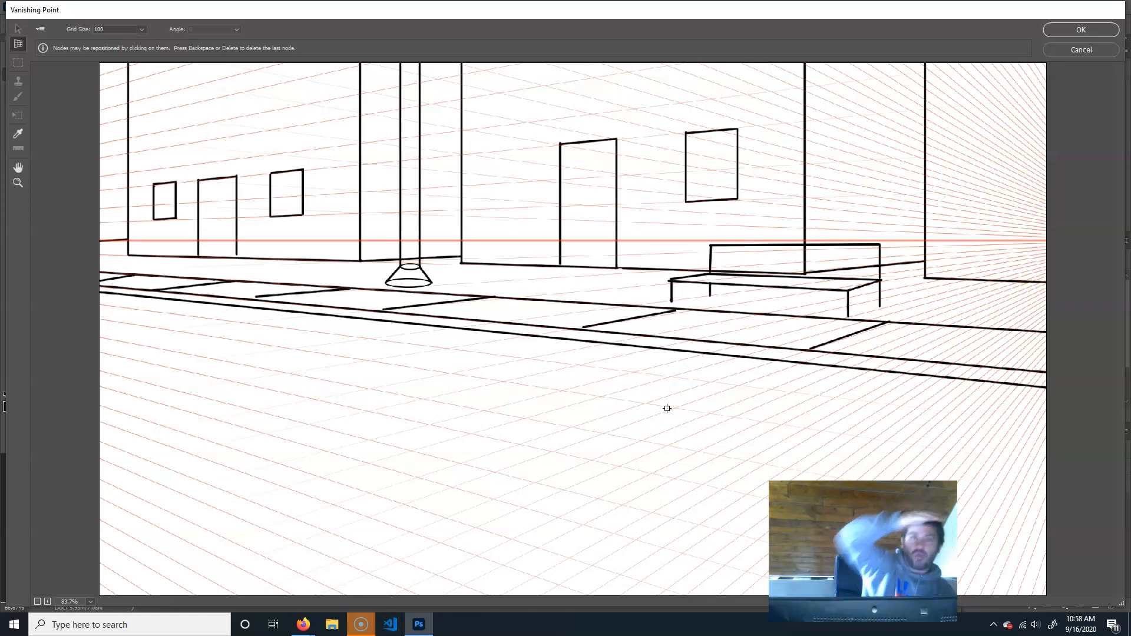
{"action": "left_click", "coordinate": [653, 393]}
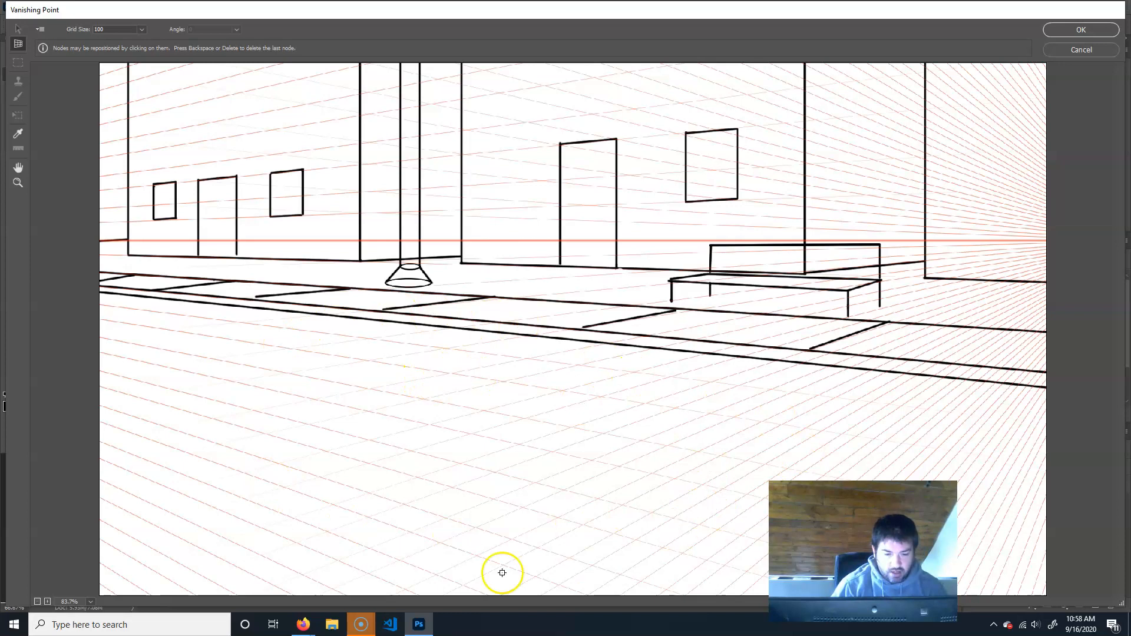
{"action": "left_click", "coordinate": [449, 372]}
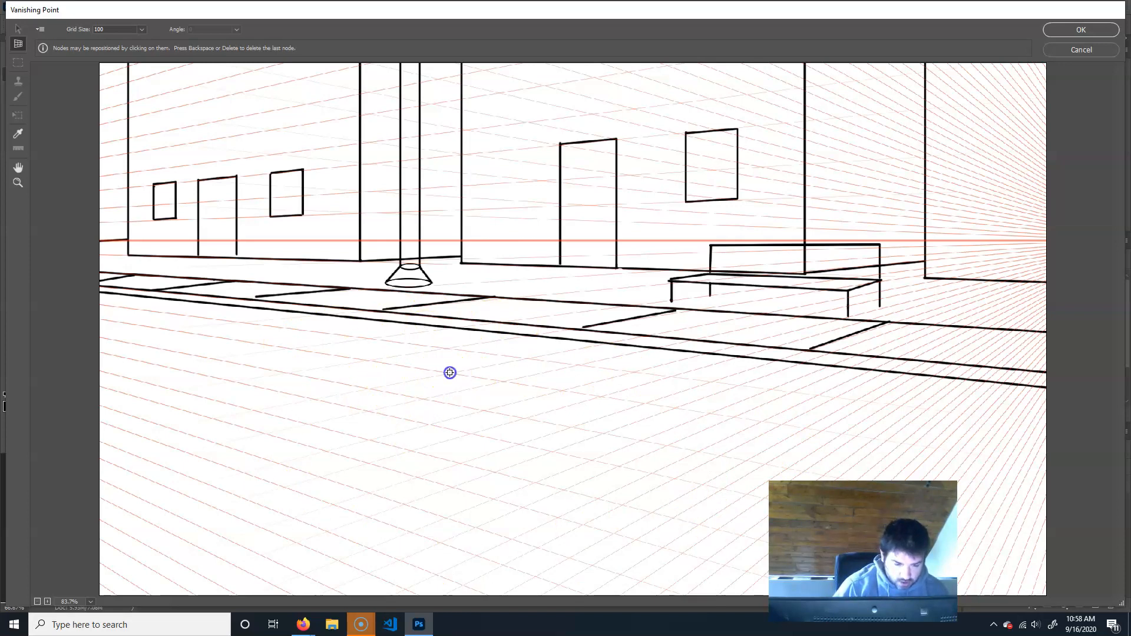
{"action": "left_click", "coordinate": [213, 418]}
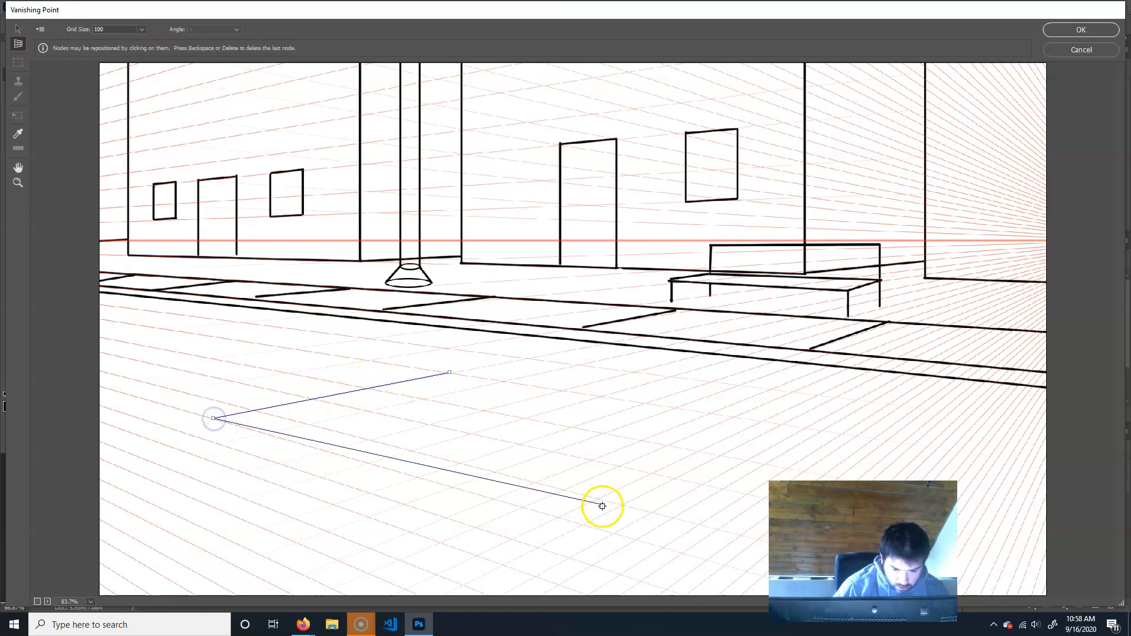
{"action": "left_click", "coordinate": [583, 524]}
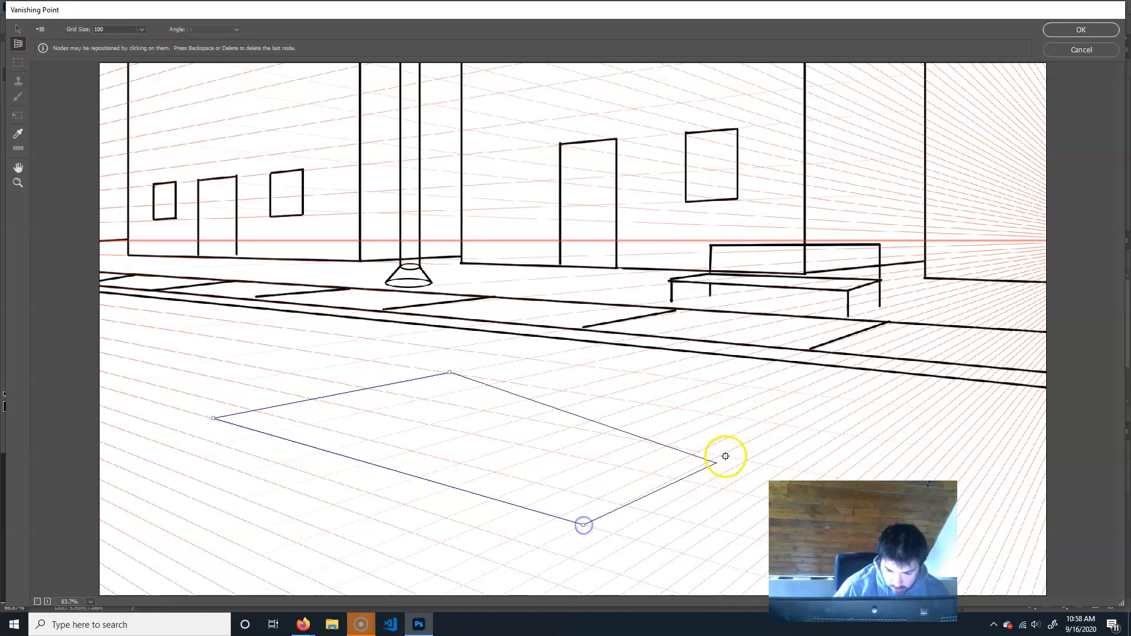
{"action": "left_click", "coordinate": [782, 423]}
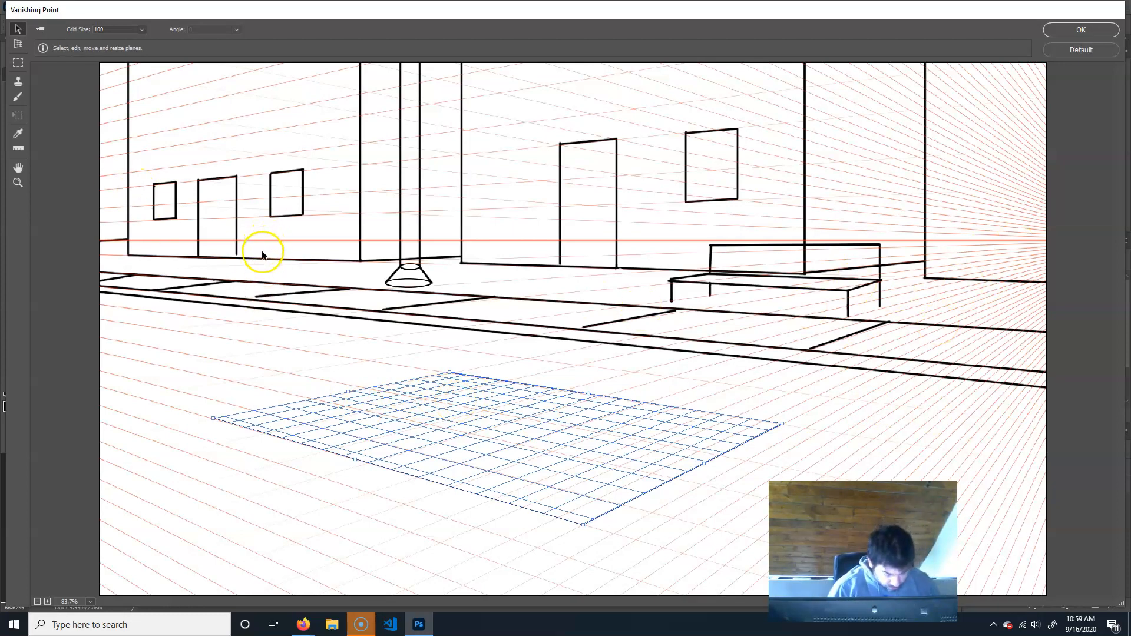
- Paste the hole outline into Vanishing Point and place it flat near the middle of the street plane
{"action": "key", "text": "ctrl+v"}
{"action": "left_click_drag", "start_coordinate": [236, 157], "coordinate": [500, 434]}
{"action": "left_click", "coordinate": [493, 323]}
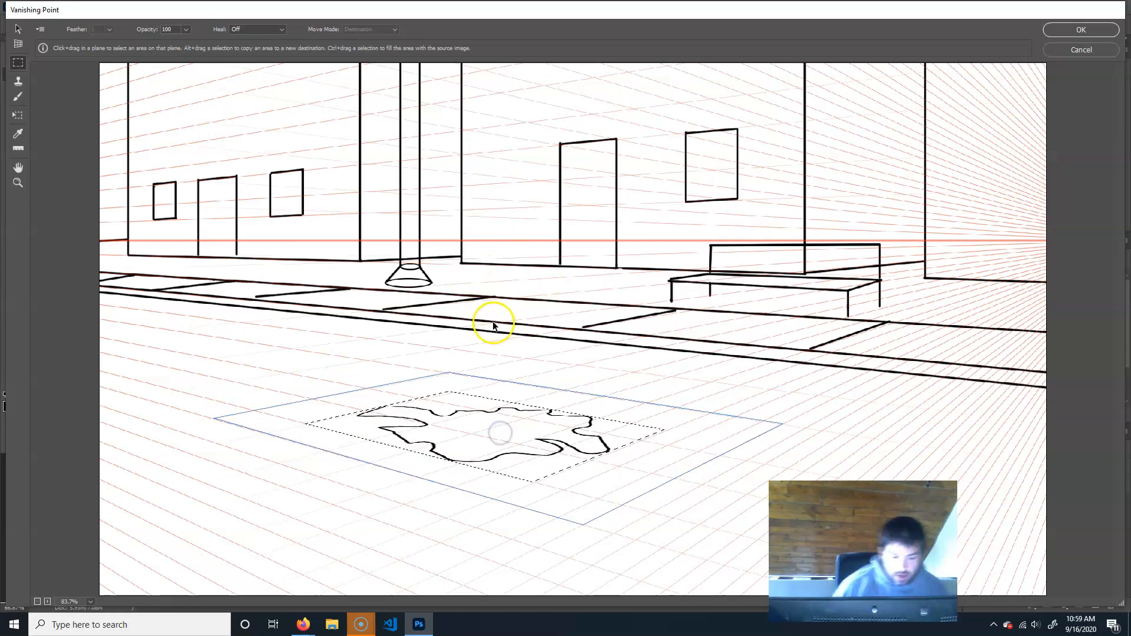
- Paste a second copy of the hole outline, place it slightly below the first one in the plane, and apply the filter
{"action": "key", "text": "ctrl+v"}
{"action": "left_click_drag", "start_coordinate": [243, 159], "coordinate": [495, 455]}
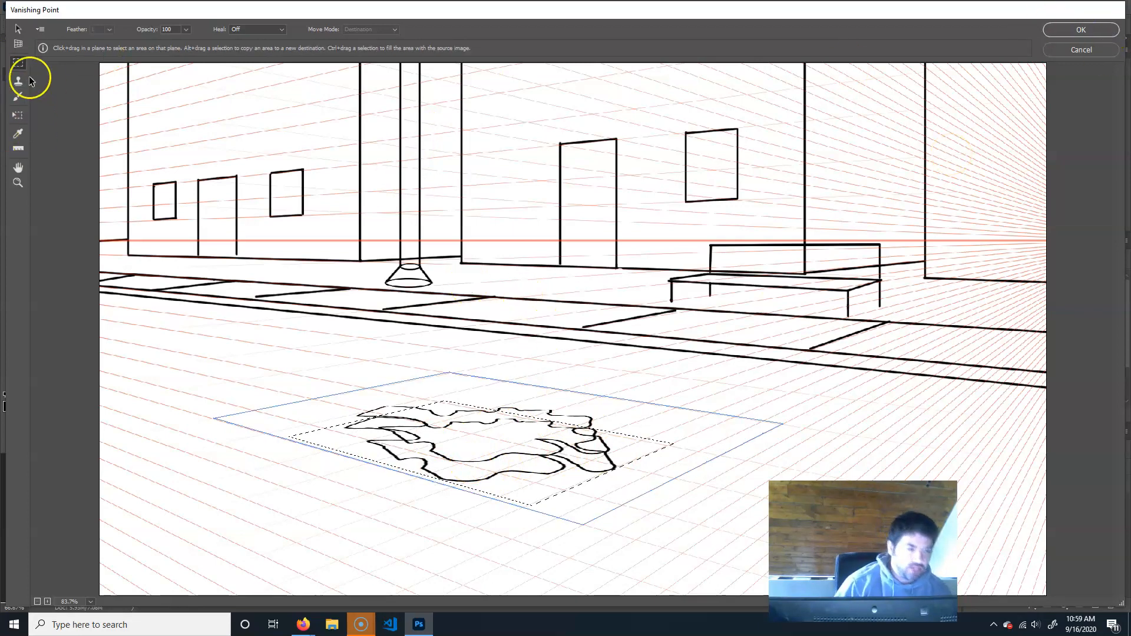
{"action": "left_click", "coordinate": [1081, 30]}
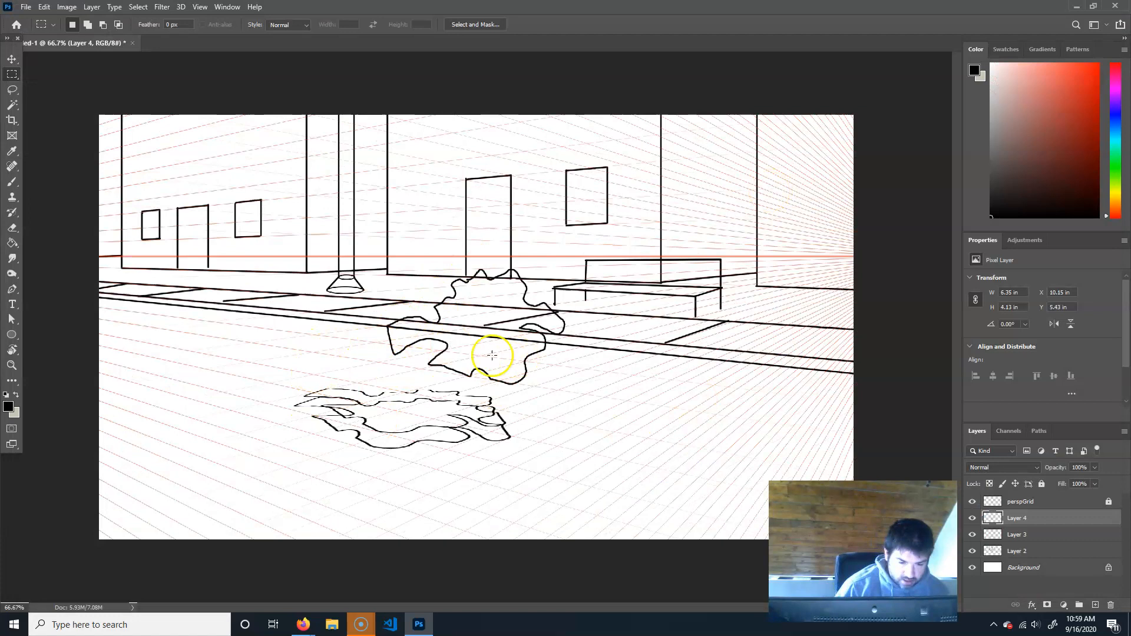
{"action": "left_click", "coordinate": [43, 7]}
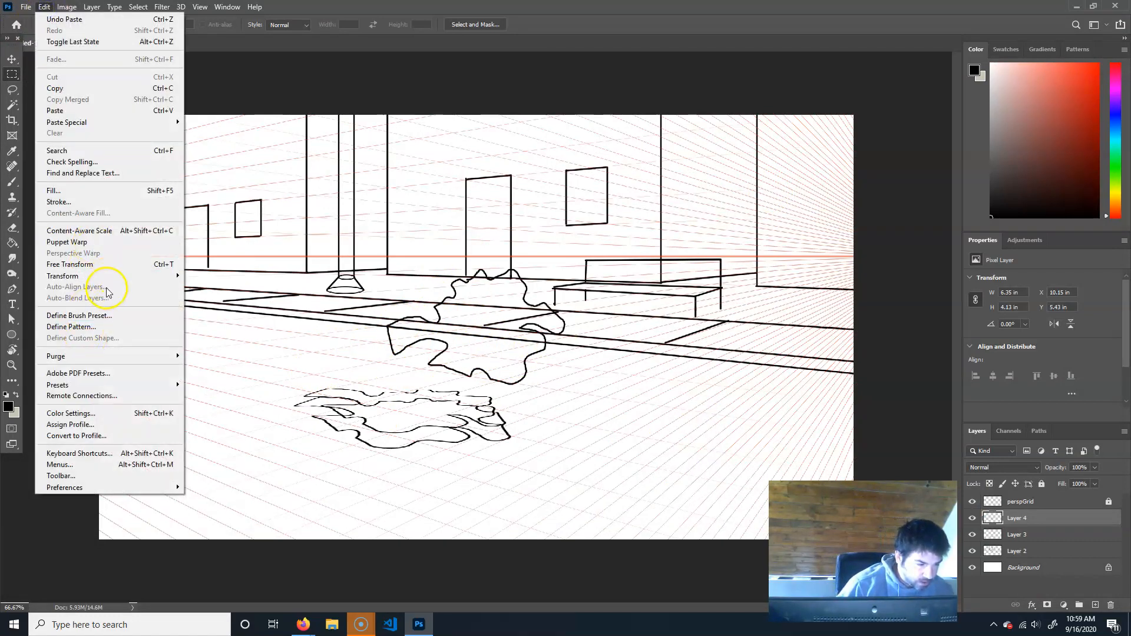
{"action": "left_click", "coordinate": [513, 469]}
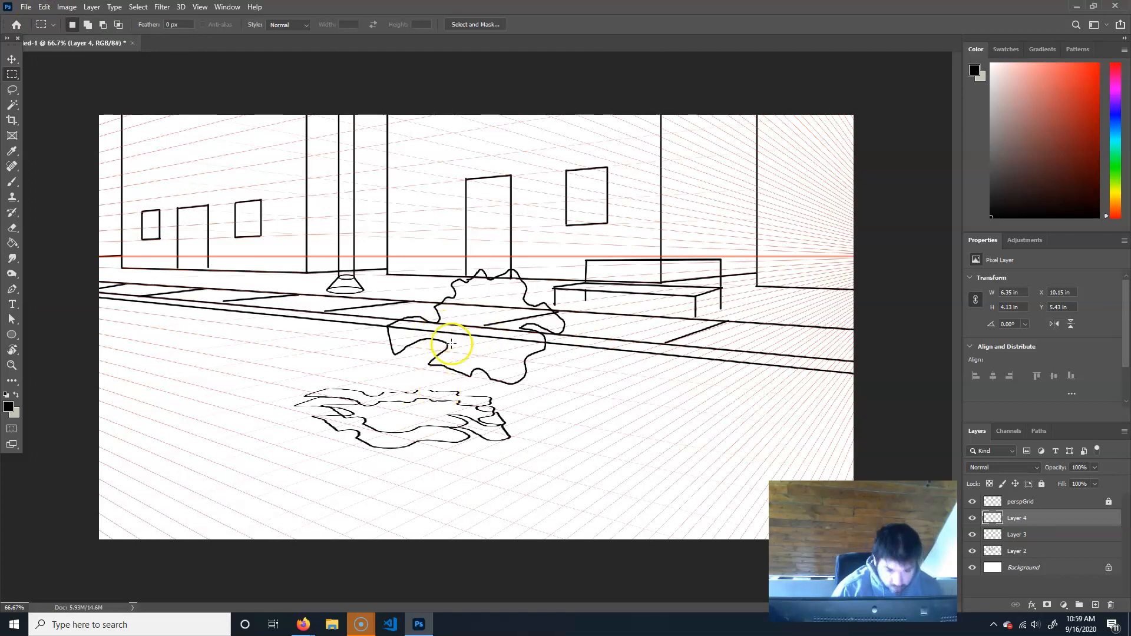
{"action": "left_click_drag", "start_coordinate": [324, 219], "coordinate": [604, 386]}
{"action": "left_click", "coordinate": [44, 7]}
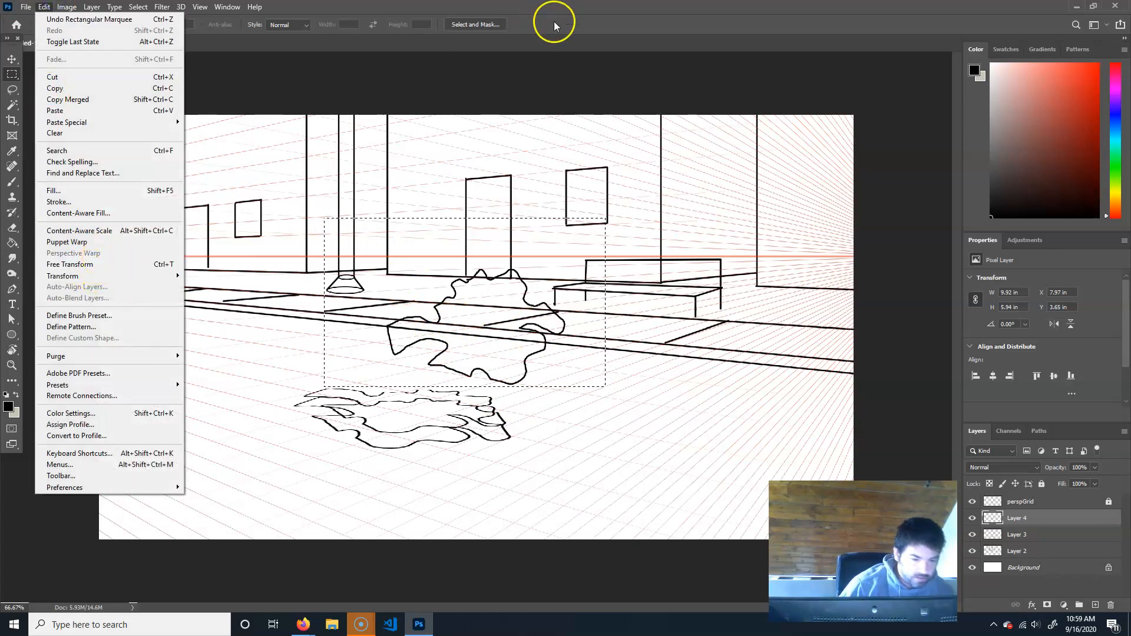
{"action": "left_click", "coordinate": [616, 6]}
{"action": "left_click", "coordinate": [971, 519]}
{"action": "left_click", "coordinate": [971, 520]}
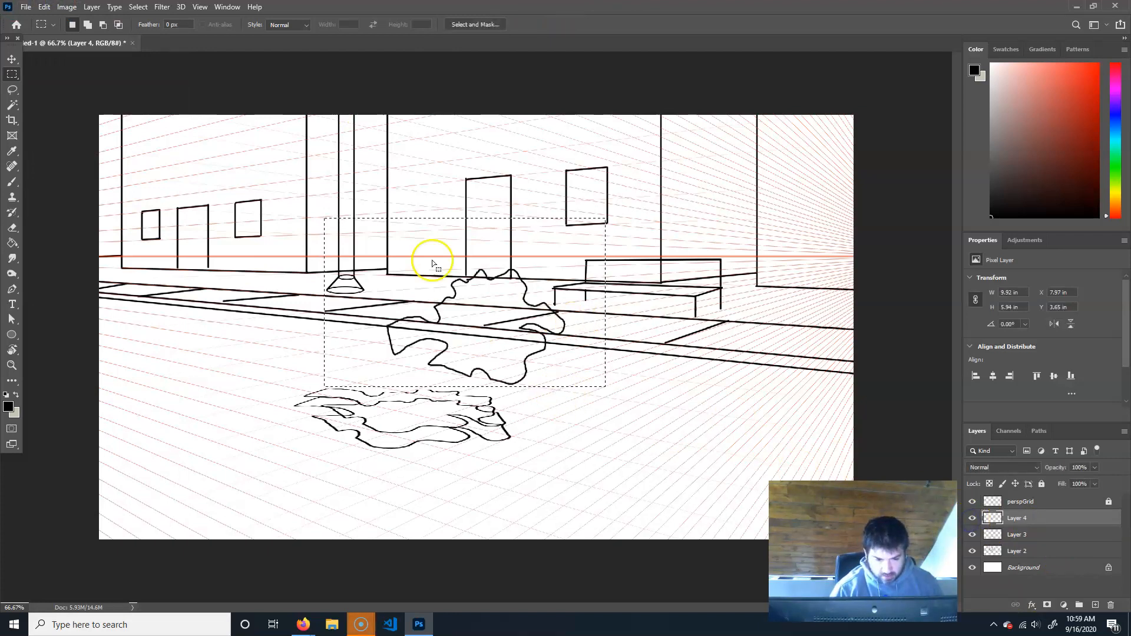
{"action": "key", "text": "ctrl+d"}
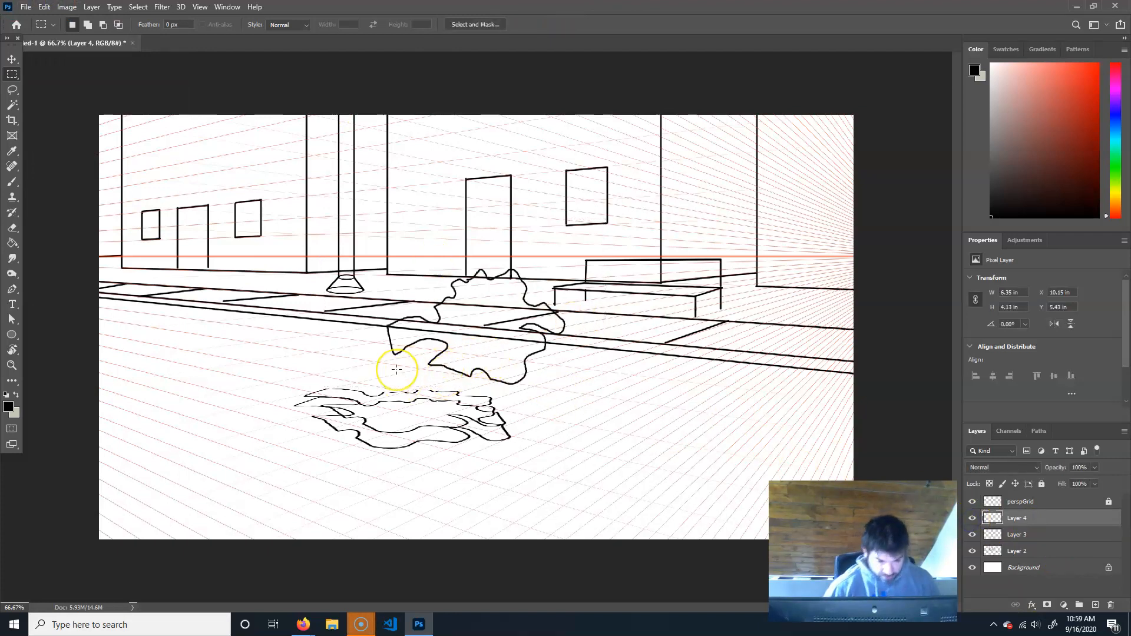
{"action": "left_click_drag", "start_coordinate": [1035, 518], "coordinate": [1110, 607]}
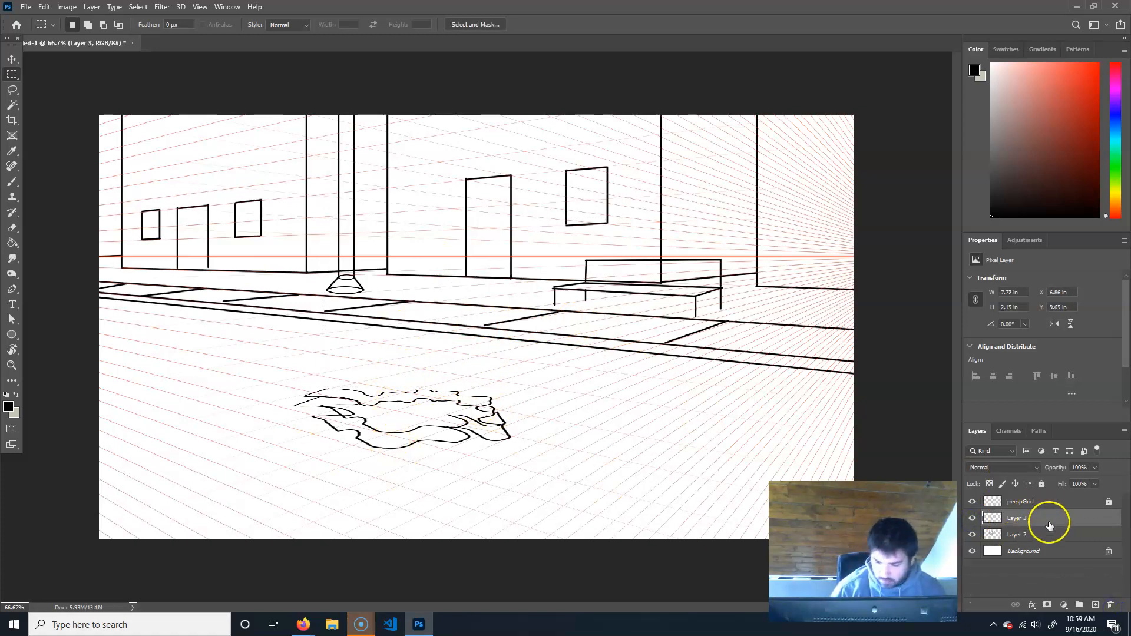
- Erase the overlapping outline pieces at the left end of the hole on Layer 3
{"action": "key", "text": "ctrl+plus"}
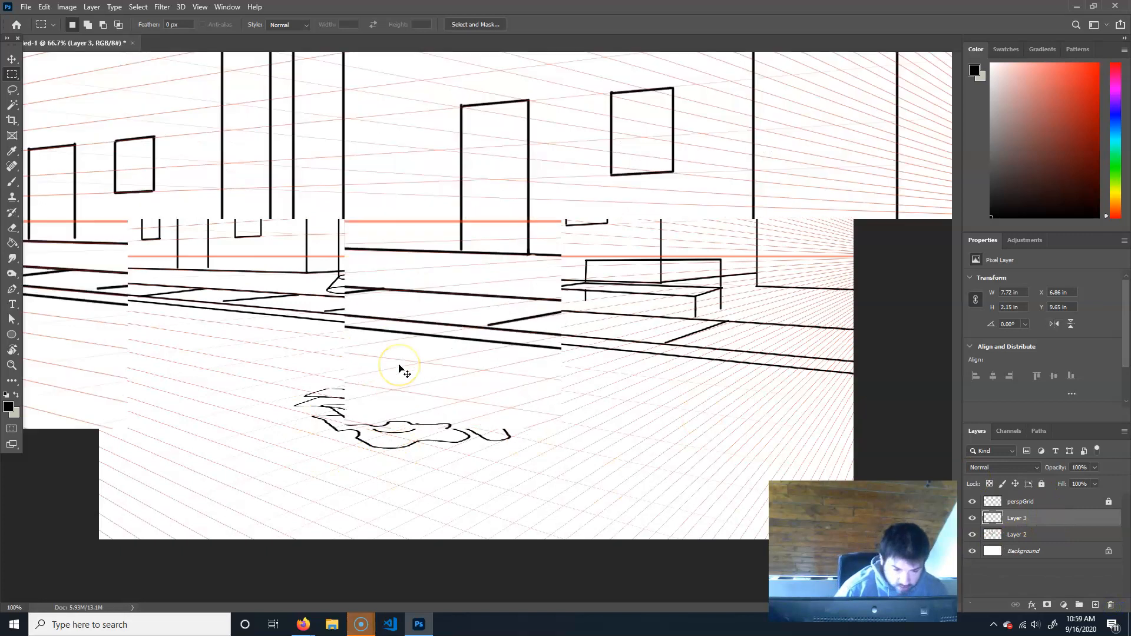
{"action": "scroll", "coordinate": [407, 353], "scroll_direction": "down", "scroll_amount": 3}
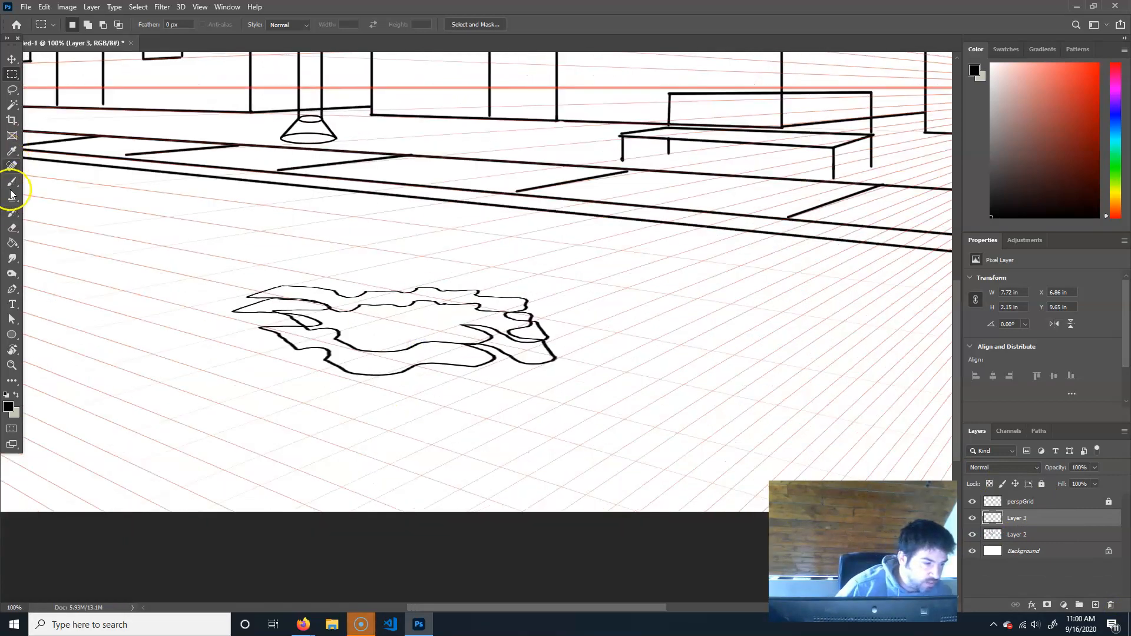
{"action": "left_click", "coordinate": [11, 227]}
{"action": "mouse_move", "coordinate": [235, 313]}
{"action": "left_mouse_down"}
{"action": "mouse_move", "coordinate": [294, 303]}
{"action": "mouse_move", "coordinate": [247, 311]}
{"action": "mouse_move", "coordinate": [272, 317]}
{"action": "left_mouse_up"}
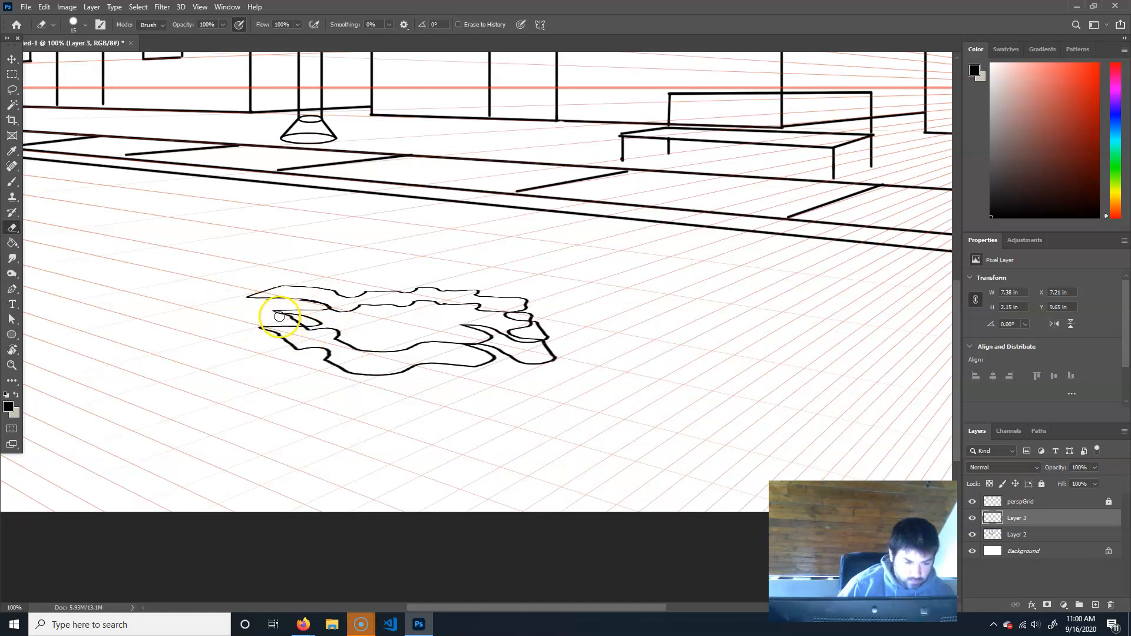
{"action": "mouse_move", "coordinate": [279, 317]}
{"action": "left_mouse_down"}
{"action": "mouse_move", "coordinate": [313, 325]}
{"action": "mouse_move", "coordinate": [282, 323]}
{"action": "mouse_move", "coordinate": [299, 326]}
{"action": "left_mouse_up"}
- Adjust the eraser to size 30 and erase the lower copy's outer front outline along the hole's left and middle parts
{"action": "key", "text": "bracketleft"}
{"action": "key", "text": "bracketleft"}
{"action": "key", "text": "bracketleft"}
{"action": "key", "text": "bracketright"}
{"action": "key", "text": "bracketright"}
{"action": "key", "text": "bracketright"}
{"action": "key", "text": "bracketright"}
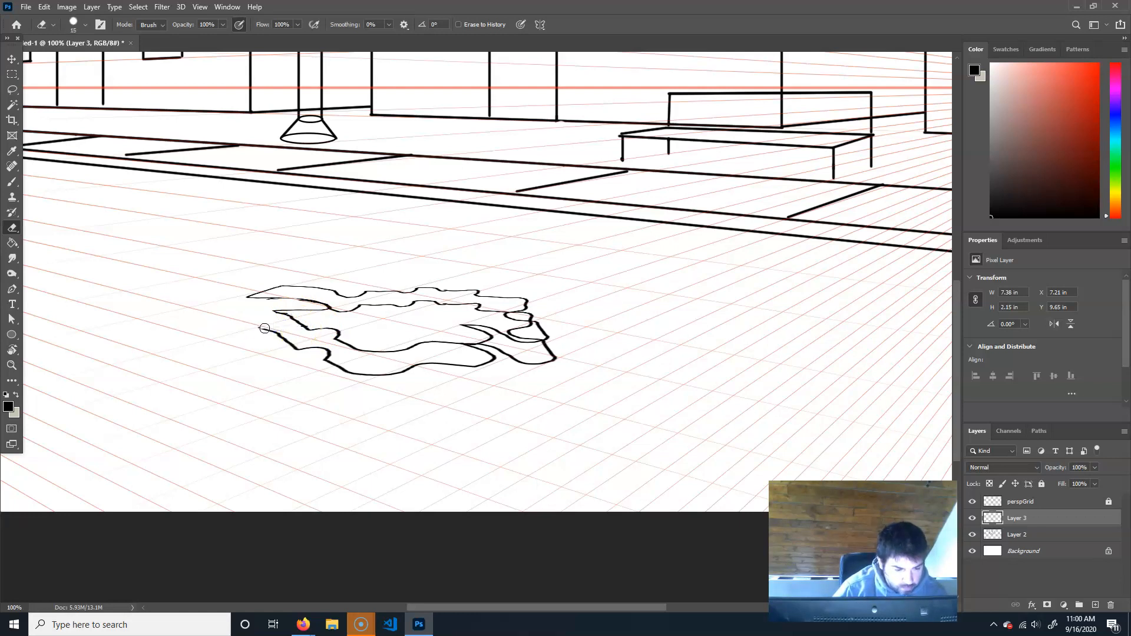
{"action": "mouse_move", "coordinate": [277, 338]}
{"action": "left_mouse_down"}
{"action": "mouse_move", "coordinate": [321, 351]}
{"action": "mouse_move", "coordinate": [361, 384]}
{"action": "mouse_move", "coordinate": [427, 366]}
{"action": "left_mouse_up"}
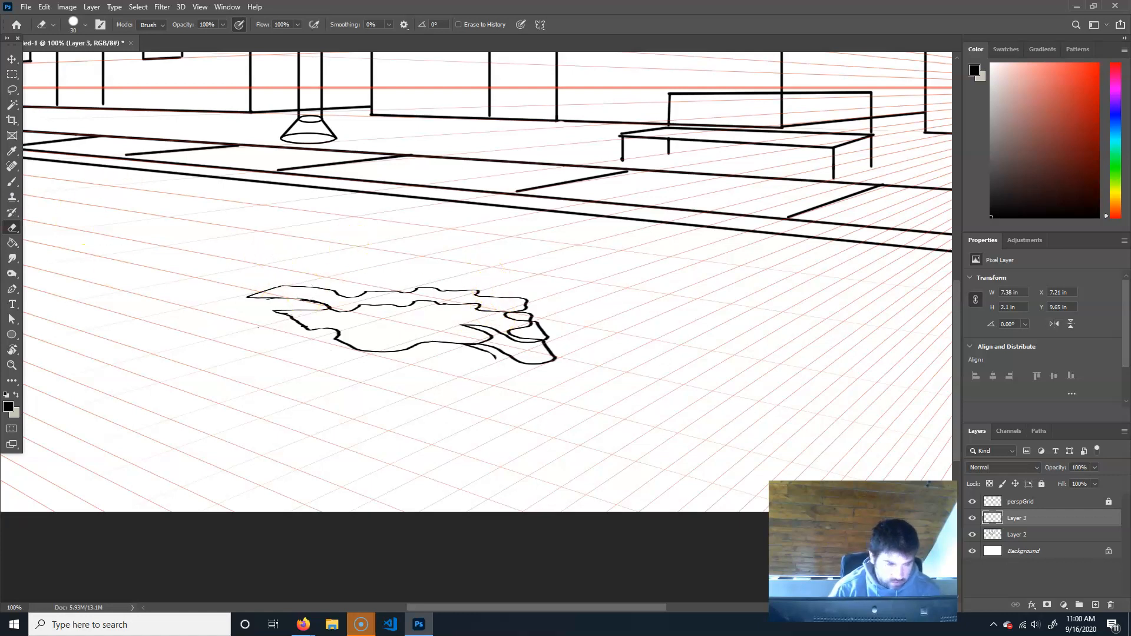
- Brush short vertical depth edges between the two hole outlines and erase the leftover front outline at the right end
{"action": "left_click", "coordinate": [11, 181]}
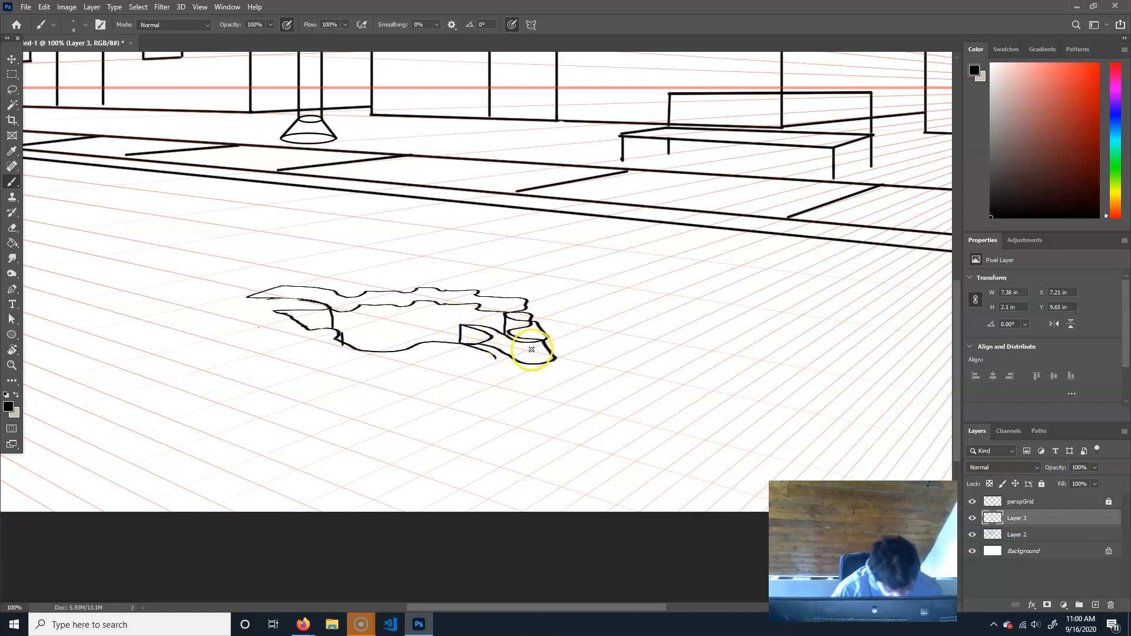
{"action": "key", "text": "e"}
{"action": "left_click_drag", "start_coordinate": [506, 349], "coordinate": [478, 362]}
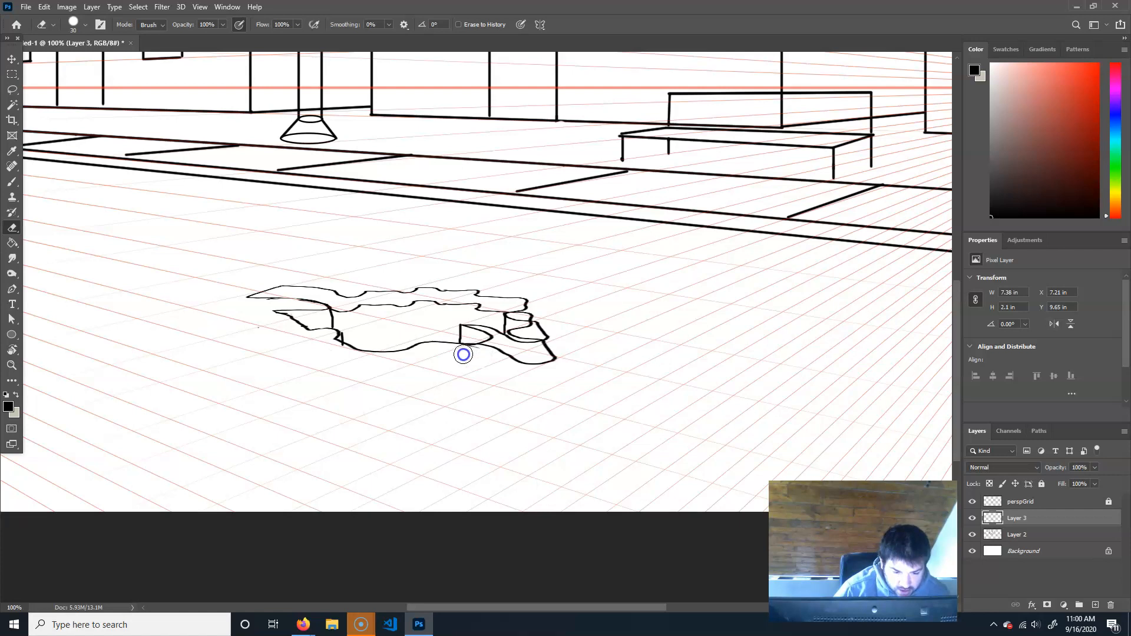
{"action": "left_click_drag", "start_coordinate": [489, 351], "coordinate": [528, 361]}
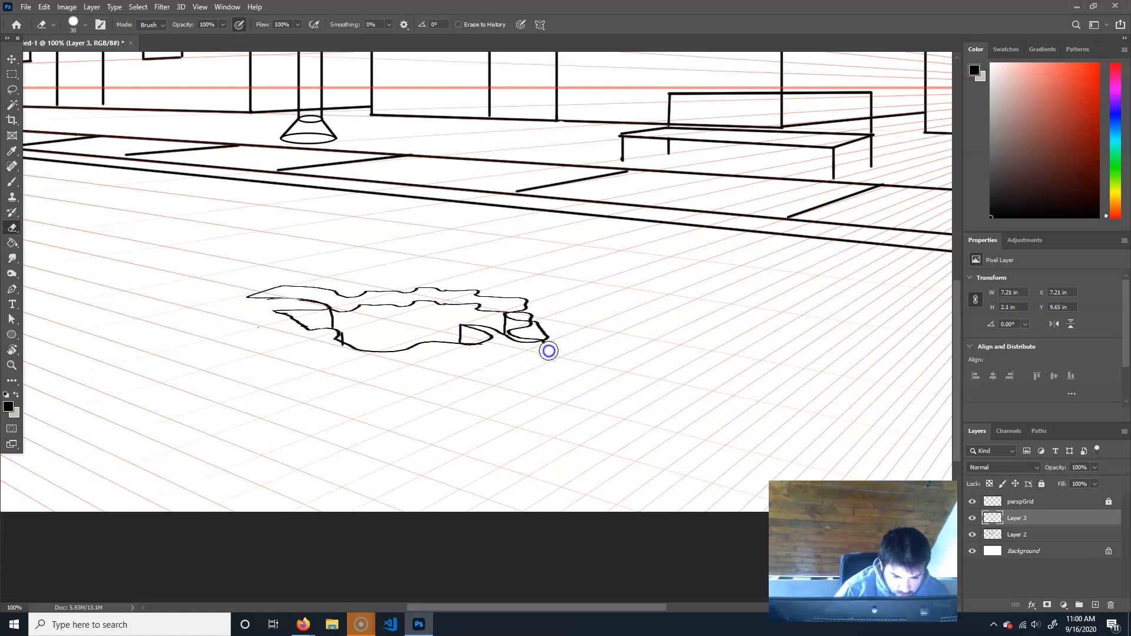
- Undo the rough erasing at the hole's right end and remove the stray outline pieces there with a size 9 eraser
{"action": "mouse_move", "coordinate": [529, 350]}
{"action": "left_mouse_down"}
{"action": "mouse_move", "coordinate": [552, 356]}
{"action": "mouse_move", "coordinate": [551, 345]}
{"action": "left_mouse_up"}
{"action": "key", "text": "ctrl+z"}
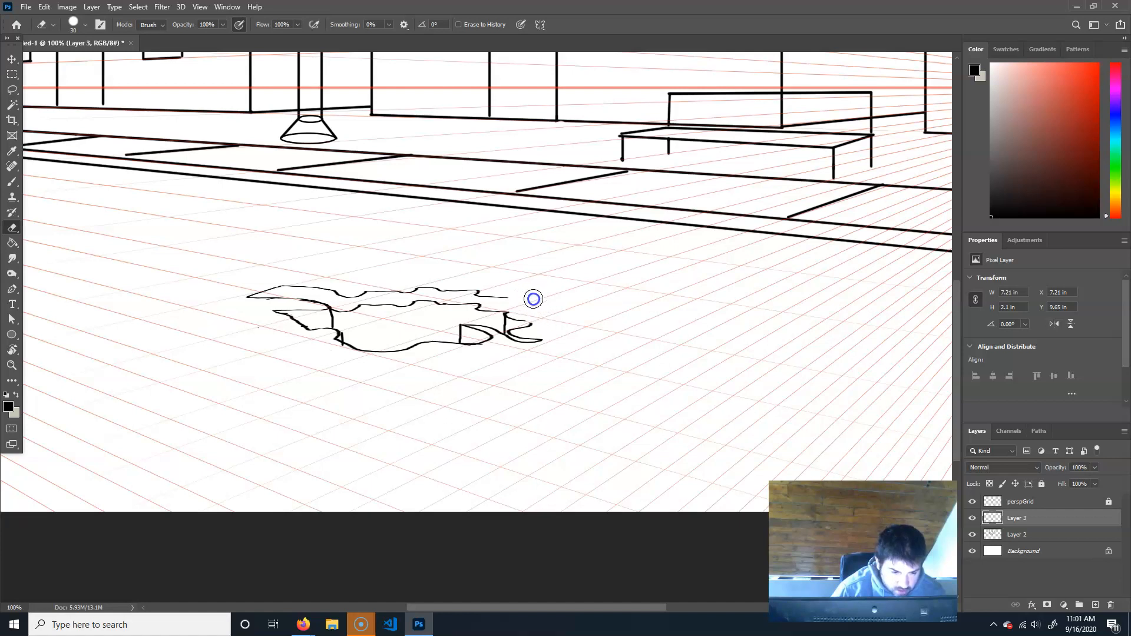
{"action": "key", "text": "ctrl+z"}
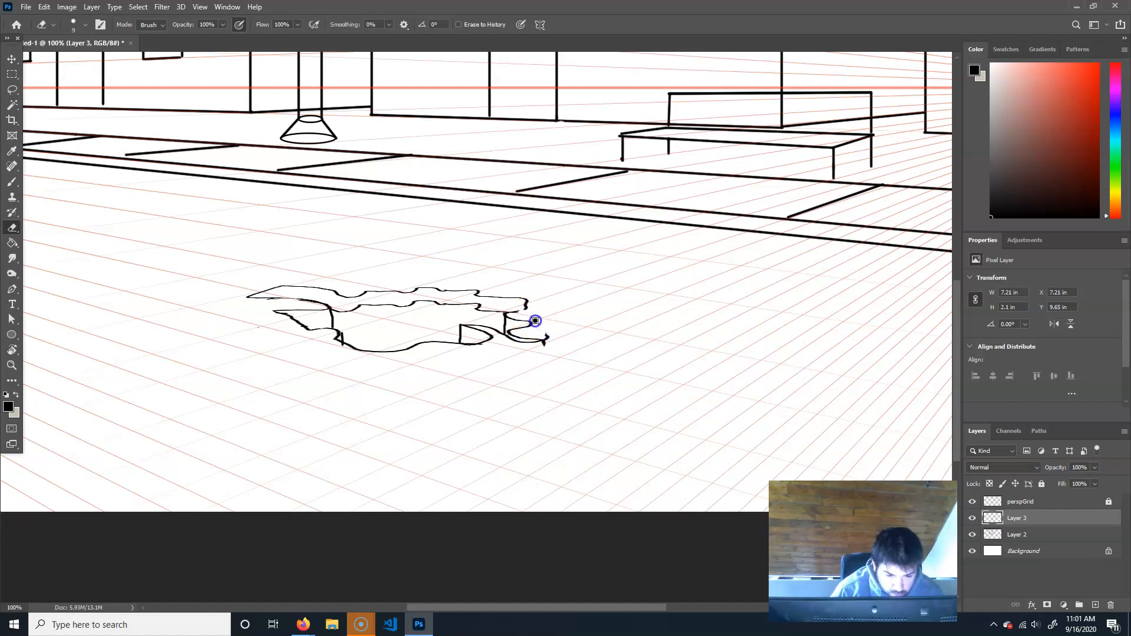
{"action": "mouse_move", "coordinate": [544, 323]}
{"action": "left_mouse_down"}
{"action": "mouse_move", "coordinate": [505, 341]}
{"action": "mouse_move", "coordinate": [481, 328]}
{"action": "mouse_move", "coordinate": [367, 359]}
{"action": "mouse_move", "coordinate": [351, 341]}
{"action": "mouse_move", "coordinate": [344, 303]}
{"action": "mouse_move", "coordinate": [277, 301]}
{"action": "left_mouse_up"}
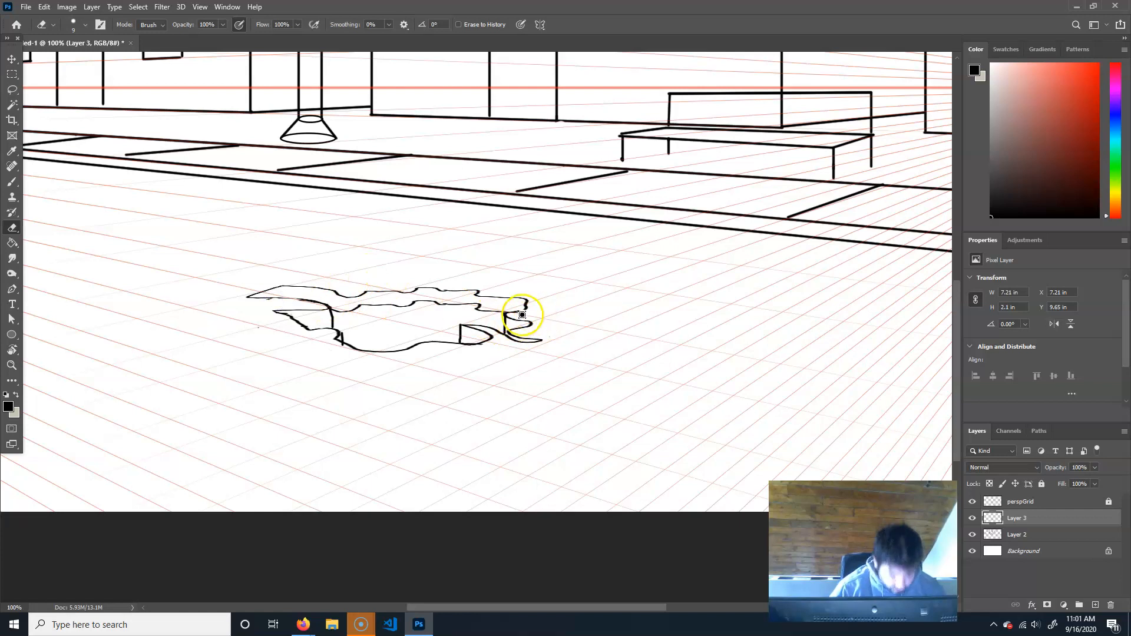
{"action": "key", "text": "b"}
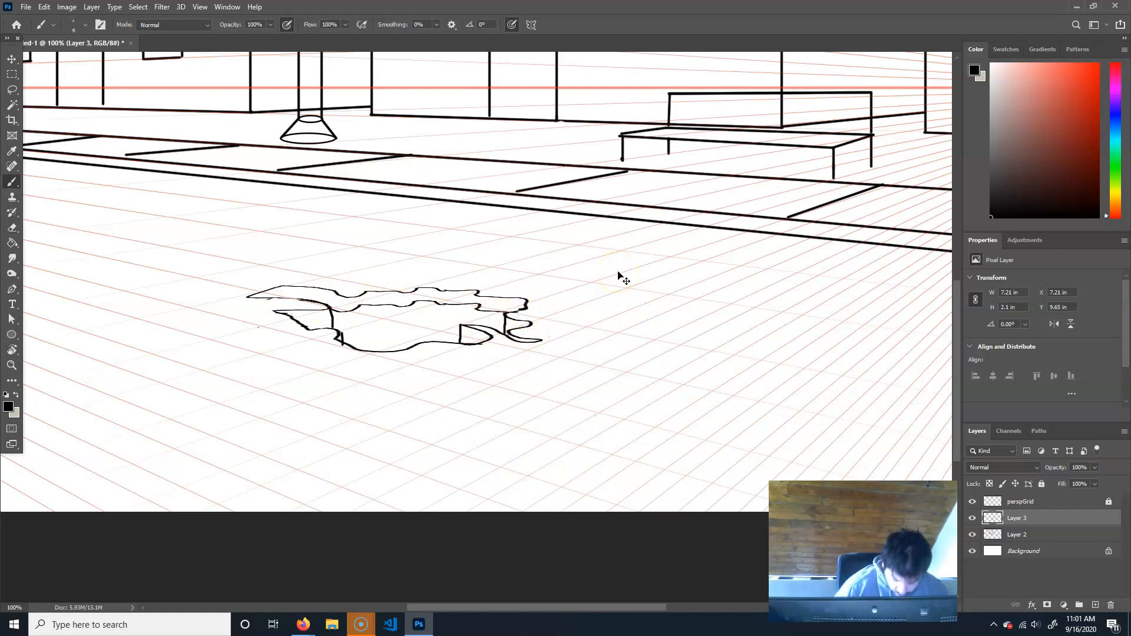
- Try flattening the hole drawing on Layer 3 to a height of 1.54 in with Free Transform, and undo it
{"action": "key", "text": "ctrl+minus"}
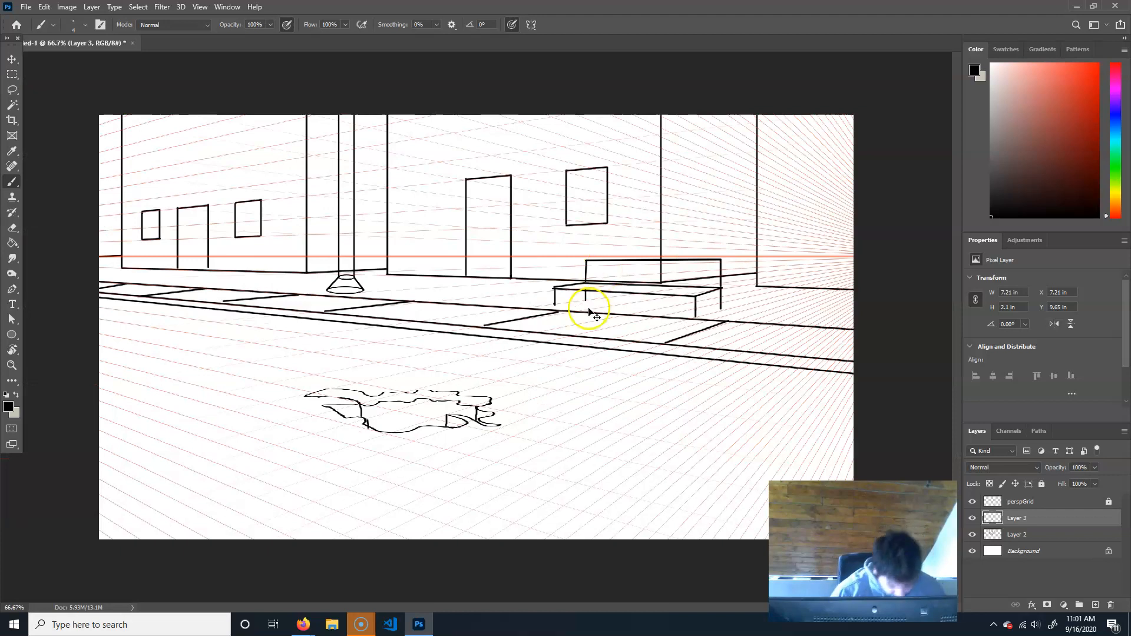
{"action": "key", "text": "ctrl+t"}
{"action": "left_click_drag", "start_coordinate": [404, 450], "coordinate": [404, 433]}
{"action": "key", "text": "Return"}
{"action": "key", "text": "b"}
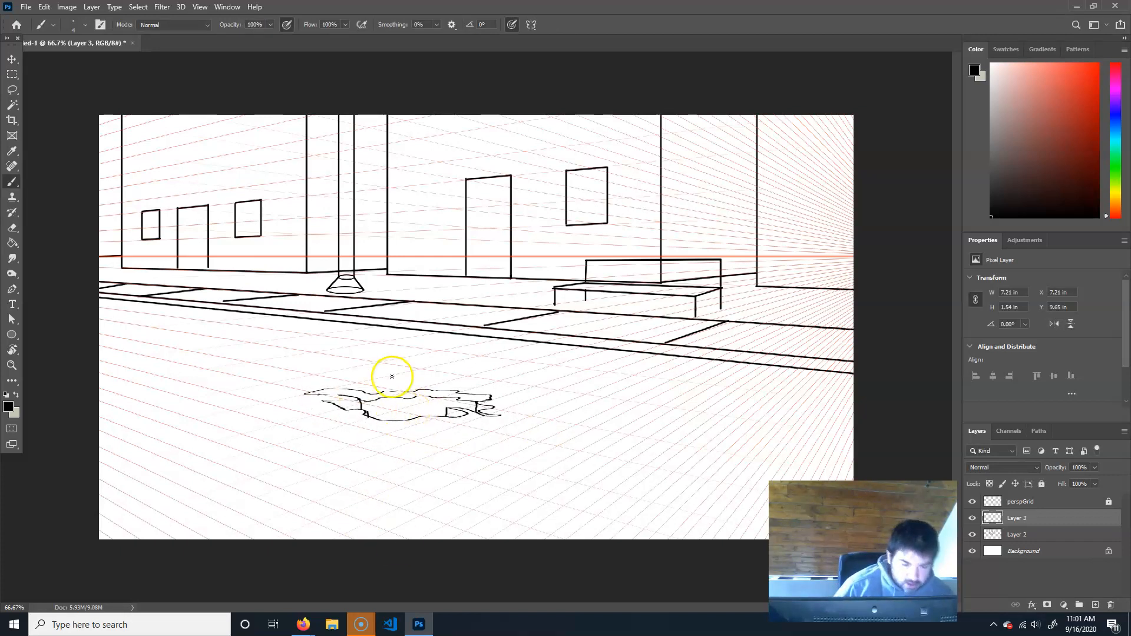
{"action": "key", "text": "v"}
{"action": "mouse_move", "coordinate": [320, 395]}
{"action": "left_mouse_down"}
{"action": "mouse_move", "coordinate": [334, 395]}
{"action": "mouse_move", "coordinate": [322, 396]}
{"action": "left_mouse_up"}
{"action": "key", "text": "ctrl+z"}
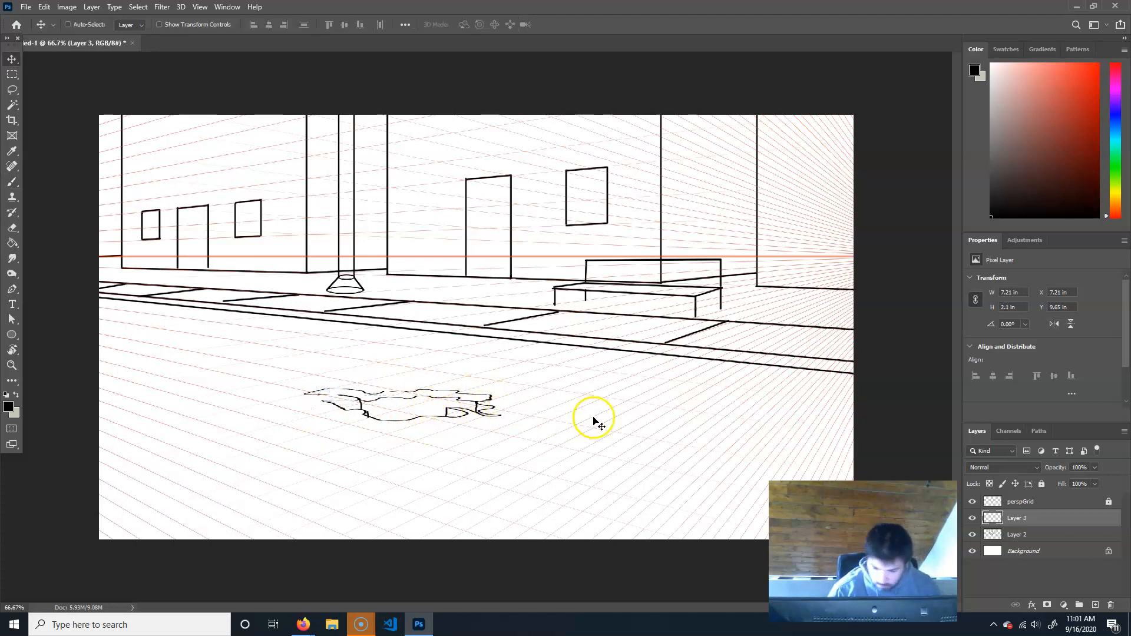
- Move the hole drawing farther left along the street to about X 1.82 in, Y 9.4 in
{"action": "mouse_move", "coordinate": [421, 407]}
{"action": "left_mouse_down"}
{"action": "mouse_move", "coordinate": [343, 393]}
{"action": "mouse_move", "coordinate": [368, 406]}
{"action": "mouse_move", "coordinate": [345, 406]}
{"action": "mouse_move", "coordinate": [400, 408]}
{"action": "mouse_move", "coordinate": [328, 394]}
{"action": "mouse_move", "coordinate": [295, 404]}
{"action": "left_mouse_up"}
{"action": "left_click", "coordinate": [95, 26]}
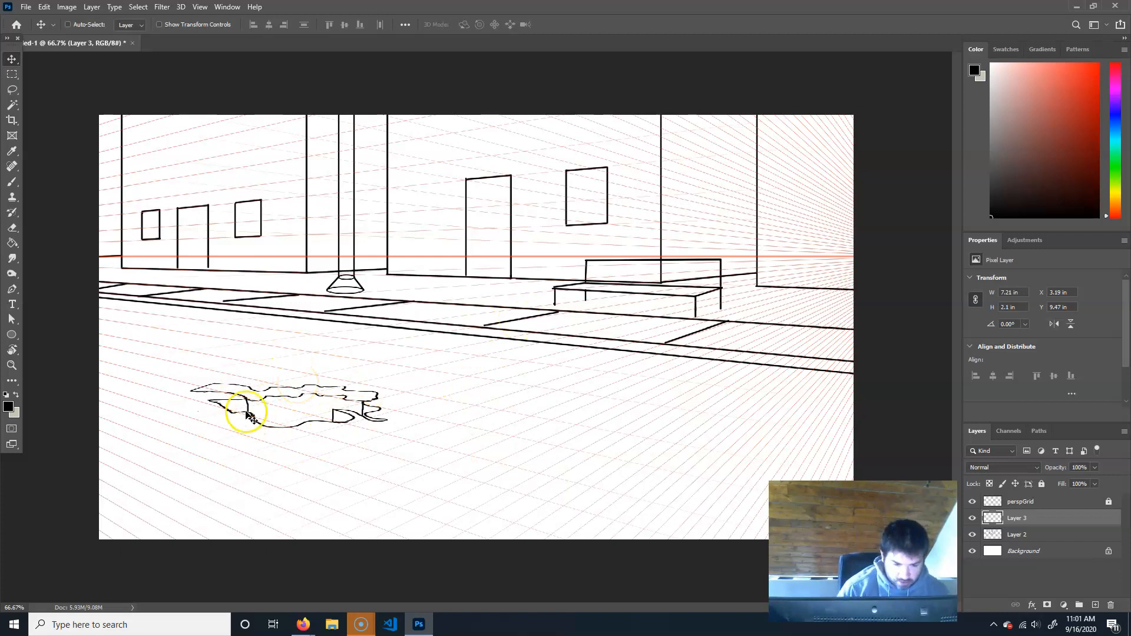
{"action": "mouse_move", "coordinate": [285, 394]}
{"action": "left_mouse_down"}
{"action": "mouse_move", "coordinate": [252, 380]}
{"action": "mouse_move", "coordinate": [250, 392]}
{"action": "left_mouse_up"}
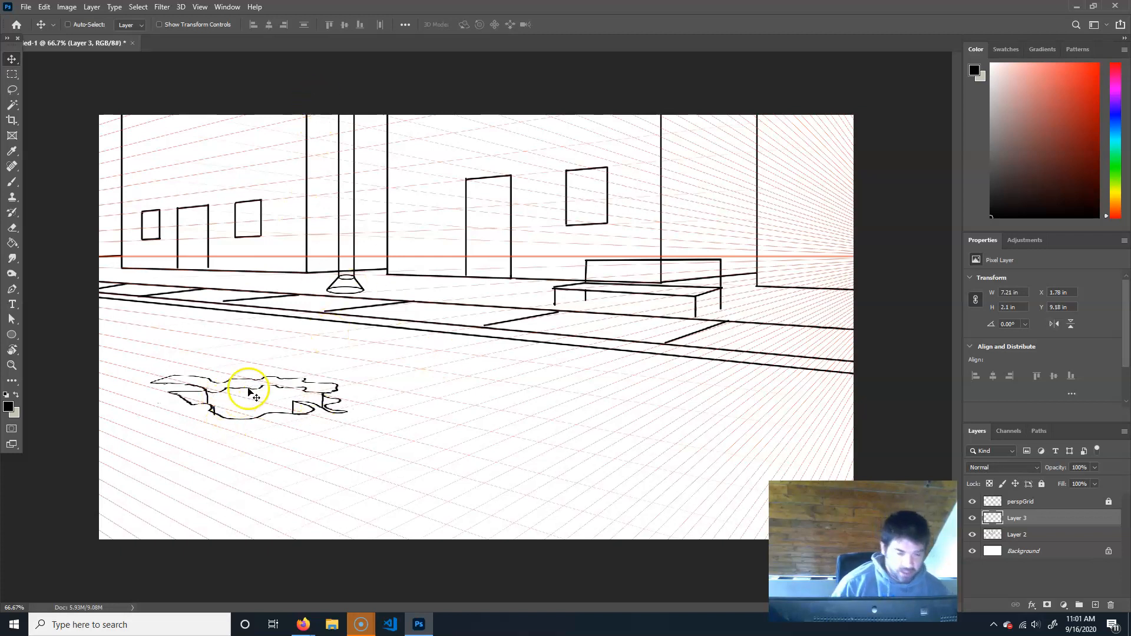
{"action": "left_click_drag", "start_coordinate": [251, 389], "coordinate": [253, 397]}
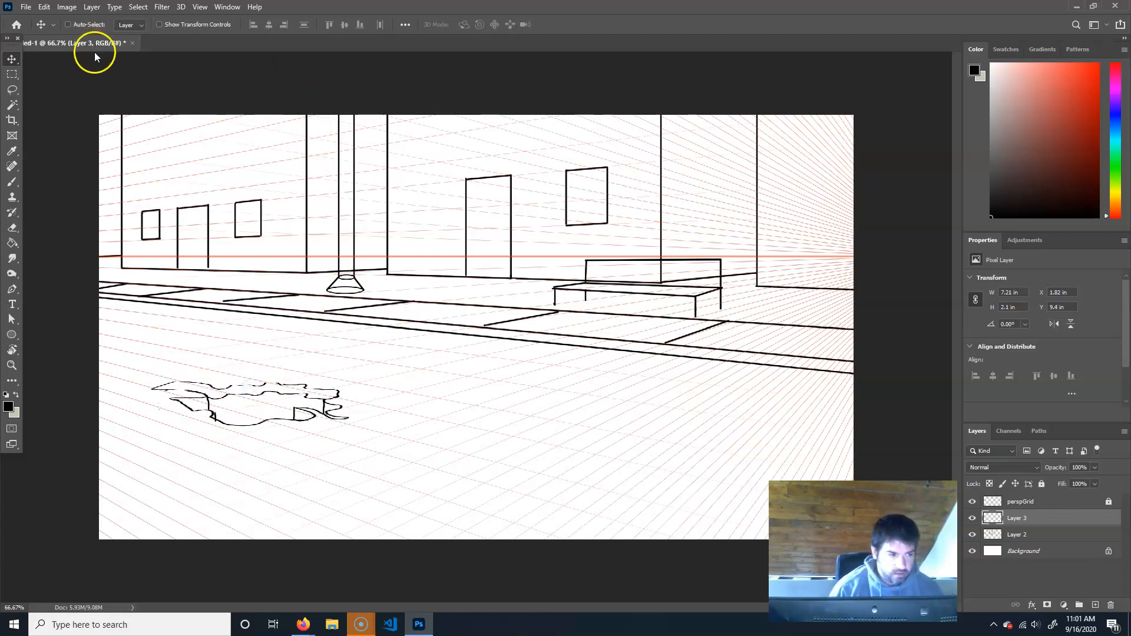
- Merge Layer 3 down into Layer 2 and rename the merged layer lines
{"action": "right_click", "coordinate": [1045, 517]}
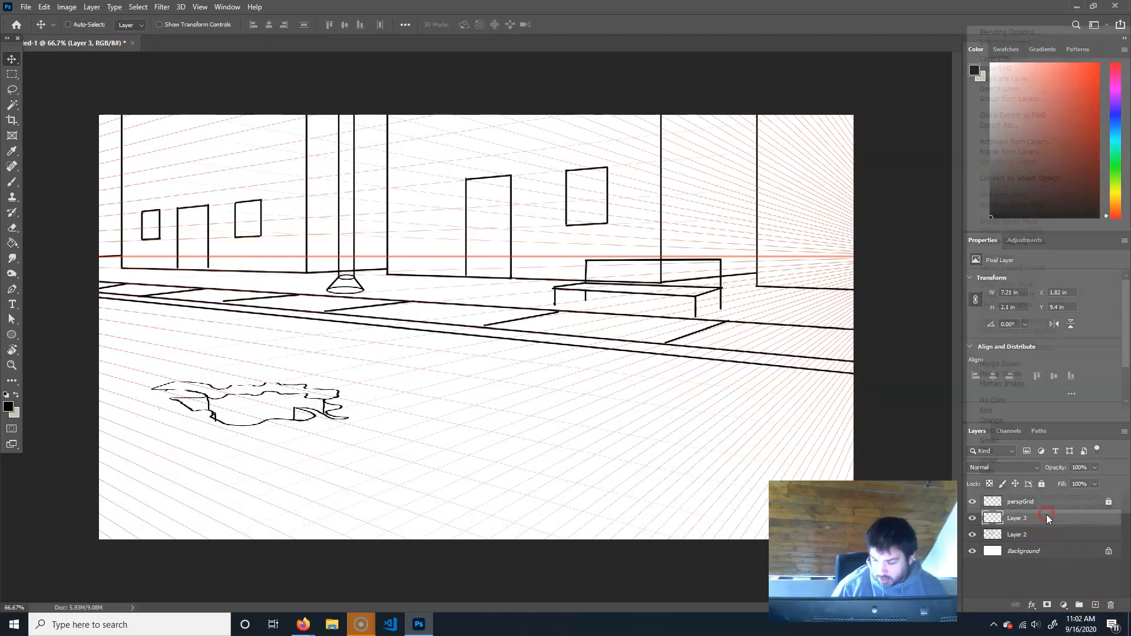
{"action": "left_click", "coordinate": [1036, 363]}
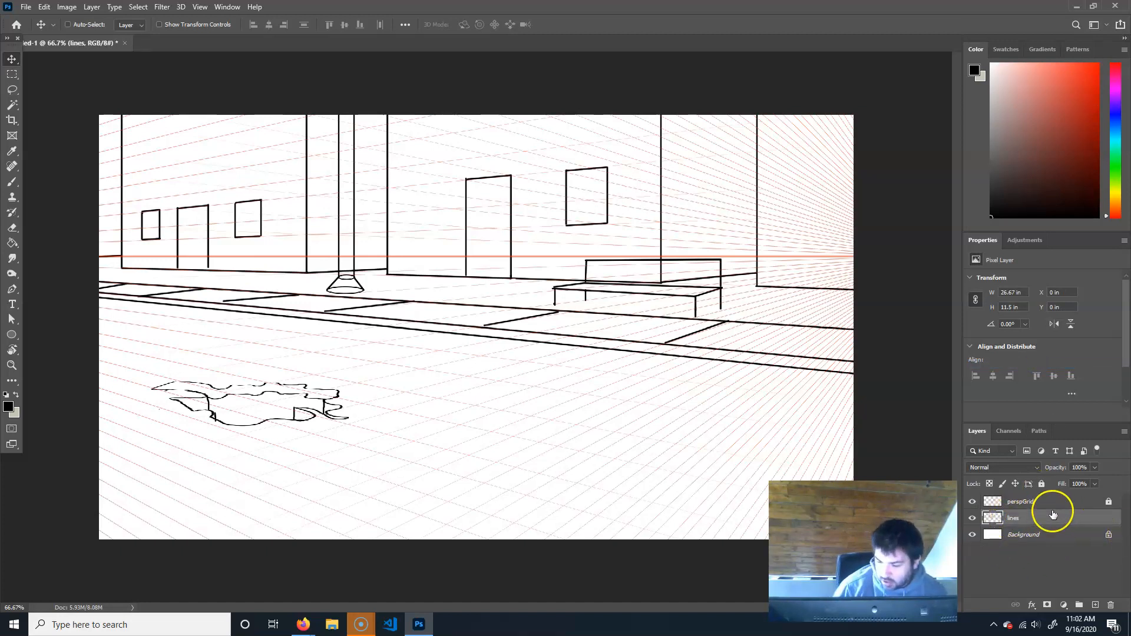
- Reduce the lines layer to 35% opacity and lock it
{"action": "left_click", "coordinate": [1041, 483]}
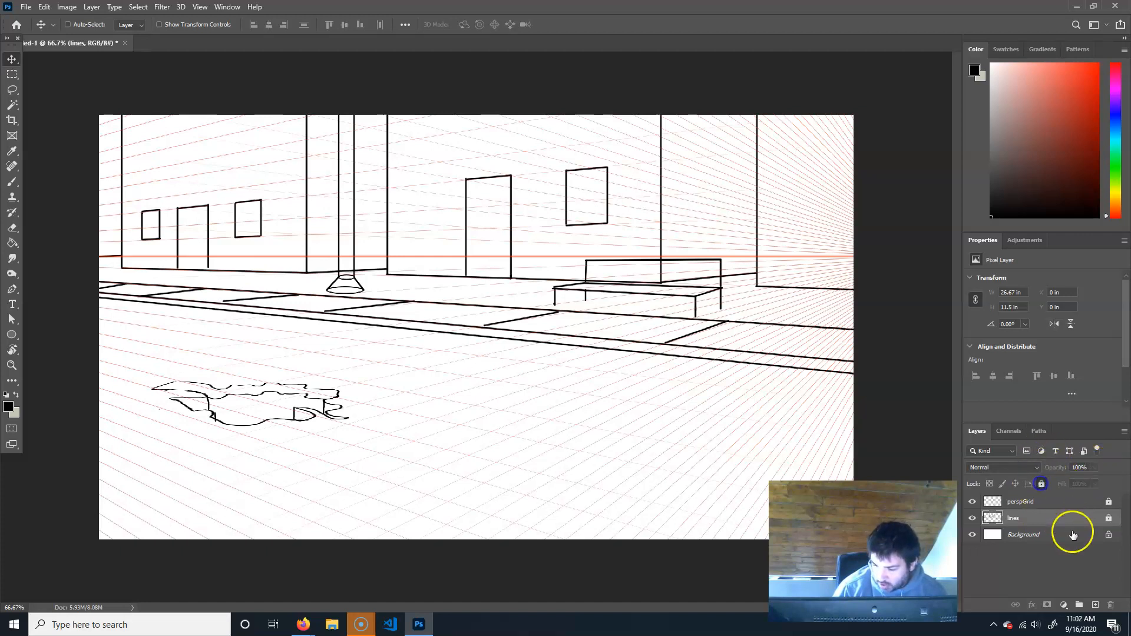
{"action": "left_click", "coordinate": [1041, 484]}
{"action": "left_click_drag", "start_coordinate": [1093, 468], "coordinate": [1060, 478]}
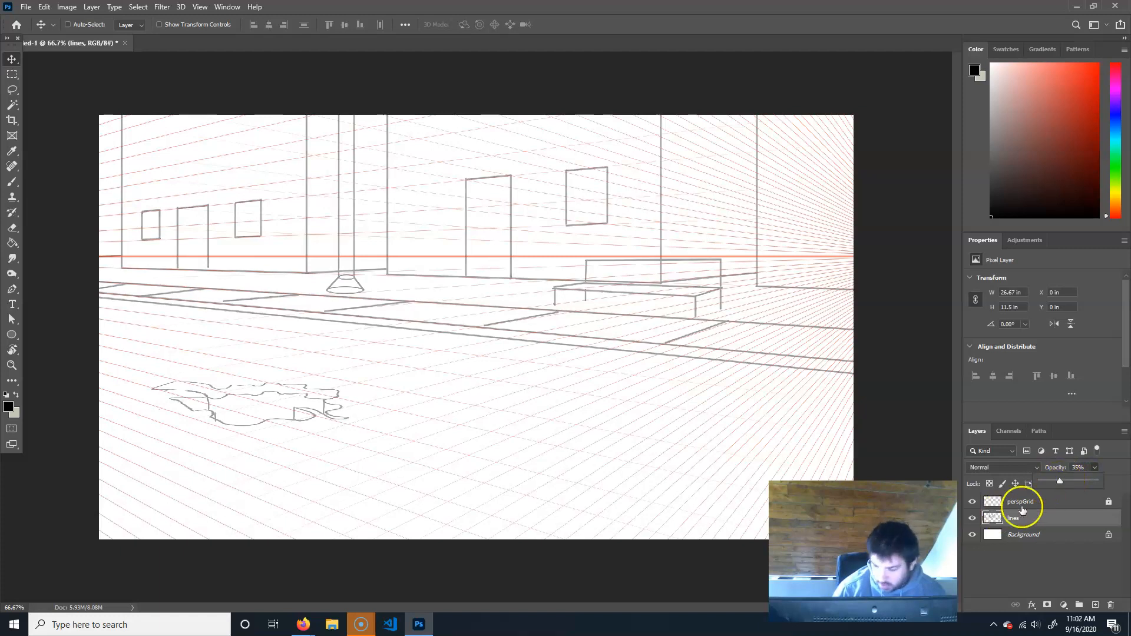
{"action": "left_click", "coordinate": [1097, 468]}
{"action": "left_click", "coordinate": [1096, 467]}
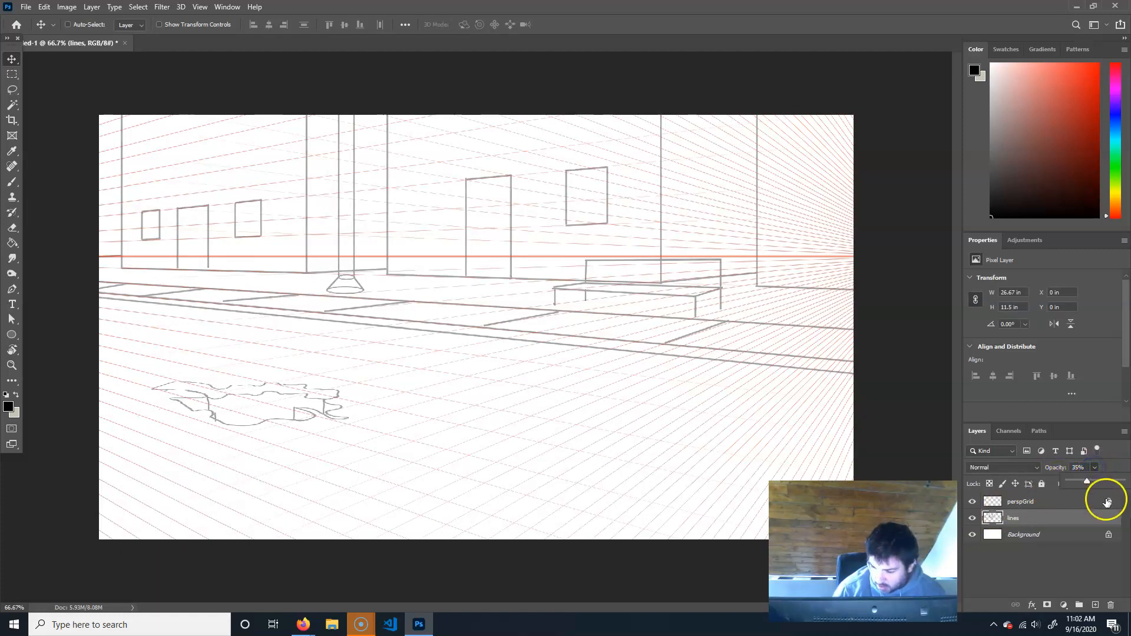
{"action": "left_click", "coordinate": [1041, 483]}
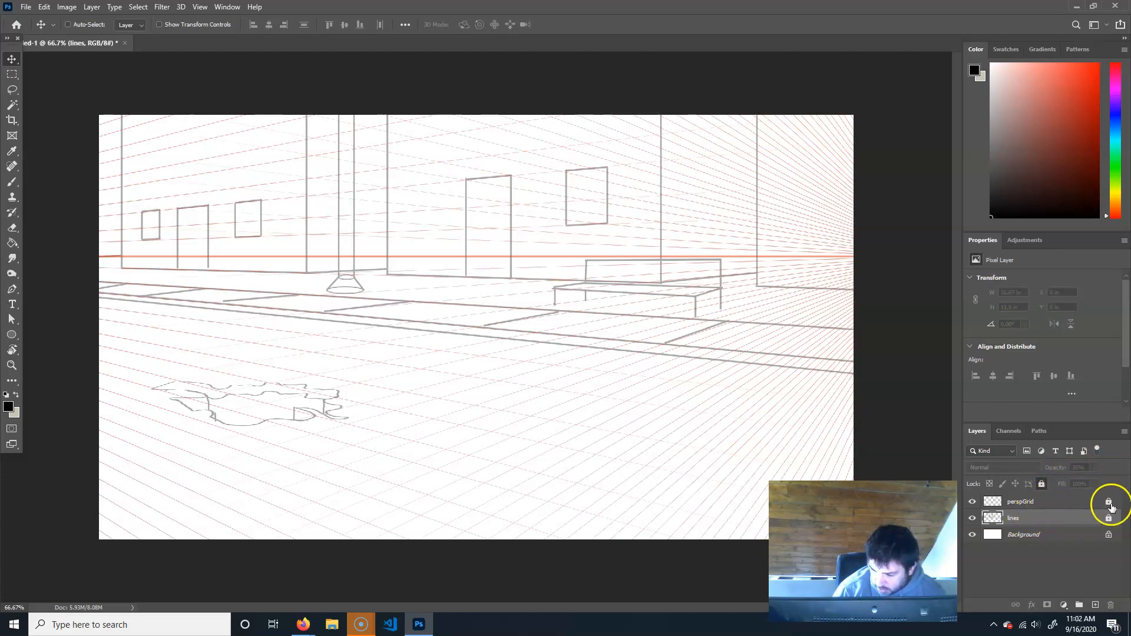
- Hide the perspGrid layer and add a new layer named painting directly above the Background
{"action": "left_click", "coordinate": [972, 501]}
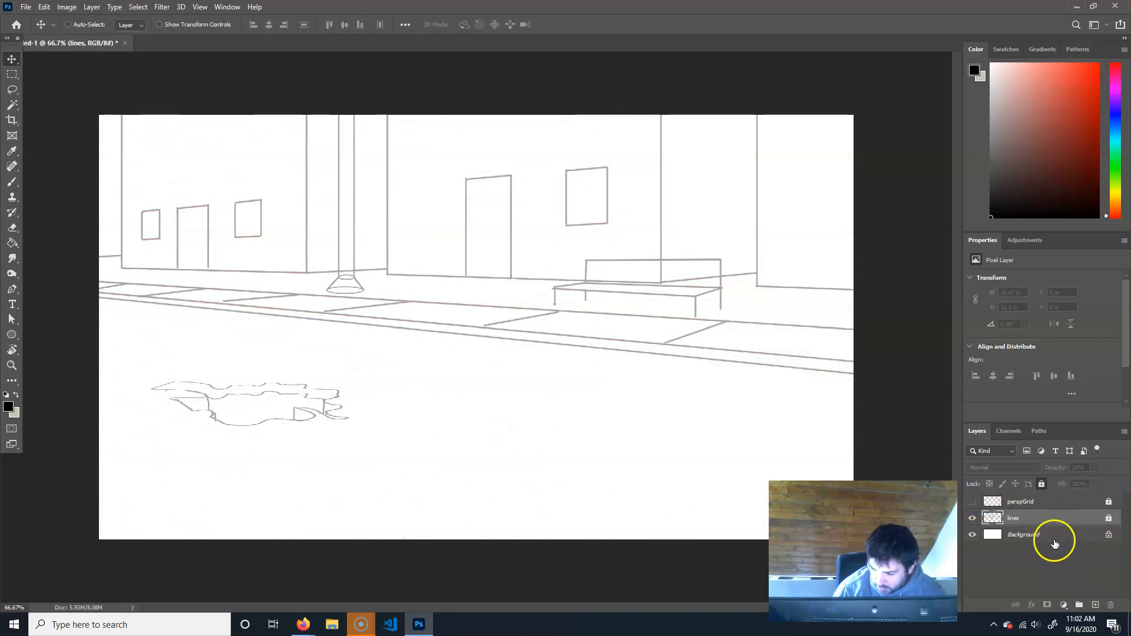
{"action": "left_click", "coordinate": [1053, 536]}
{"action": "left_click", "coordinate": [1096, 602]}
{"action": "double_click", "coordinate": [1022, 534]}
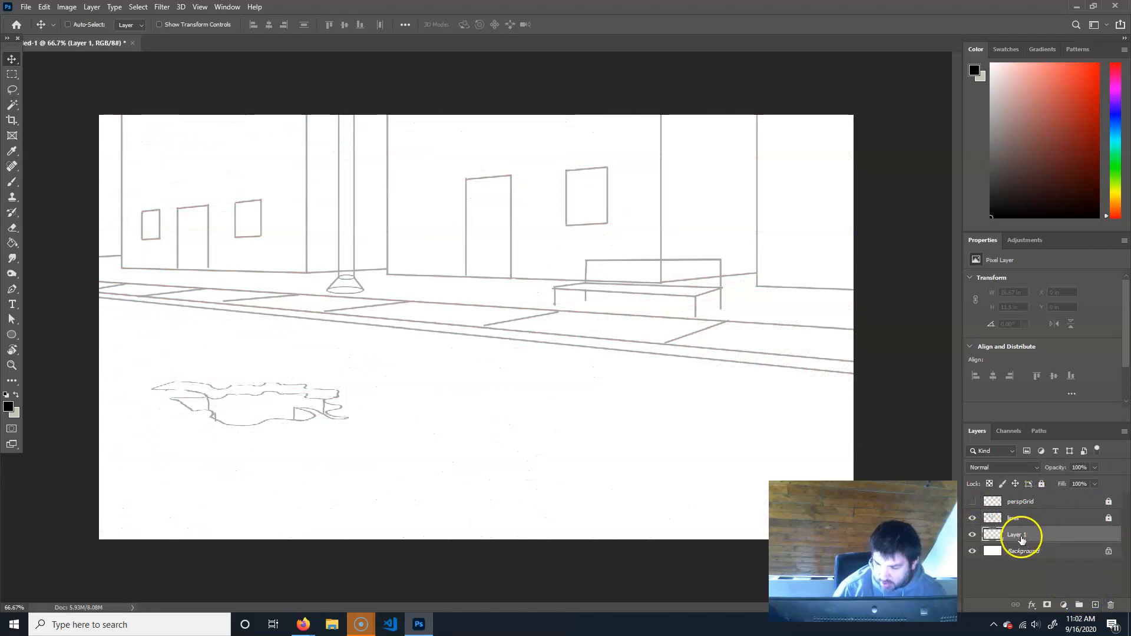
{"action": "type", "text": "painting"}
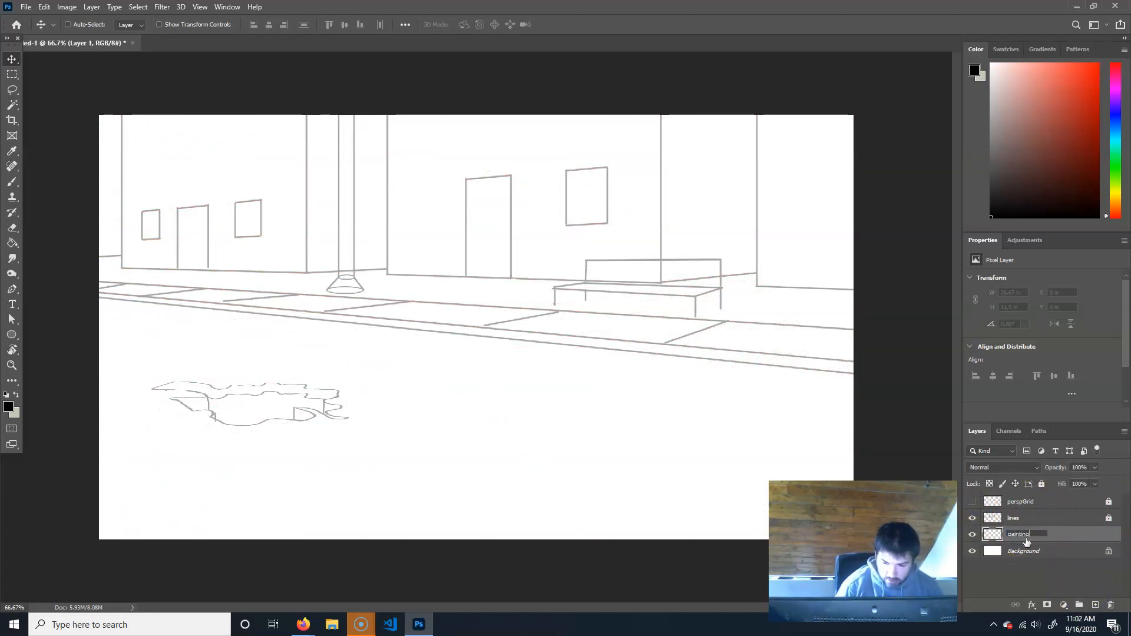
{"action": "key", "text": "Return"}
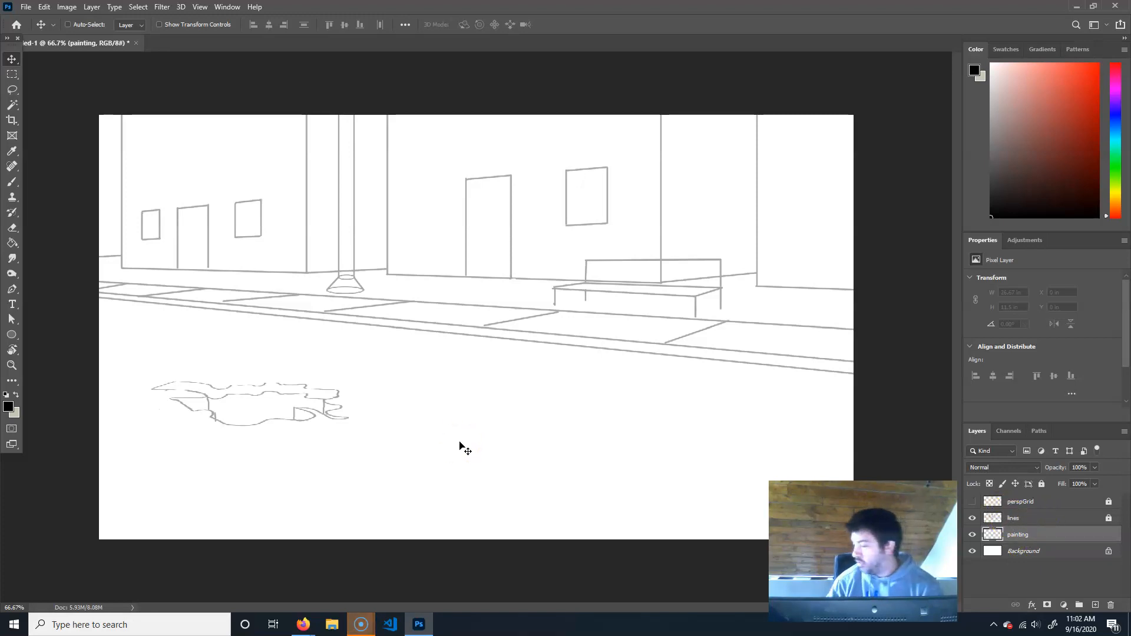
- Switch to the Brush tool, open its Brush Settings and choose the round textured 60 px tip
{"action": "left_click", "coordinate": [167, 401]}
{"action": "left_click", "coordinate": [11, 182]}
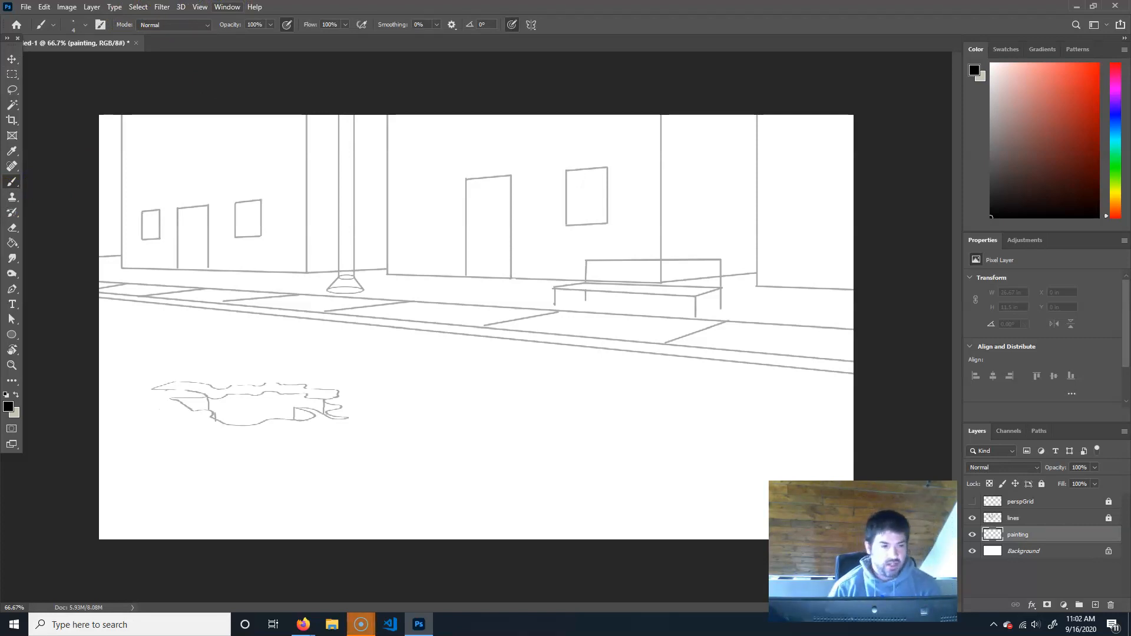
{"action": "left_click", "coordinate": [230, 7]}
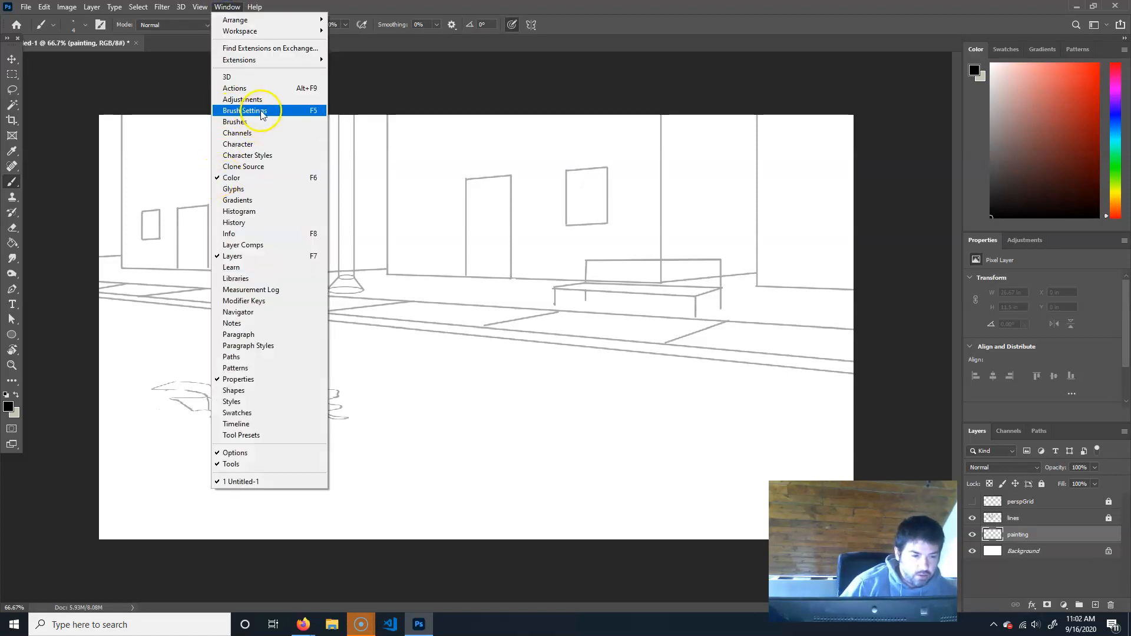
{"action": "left_click", "coordinate": [262, 122]}
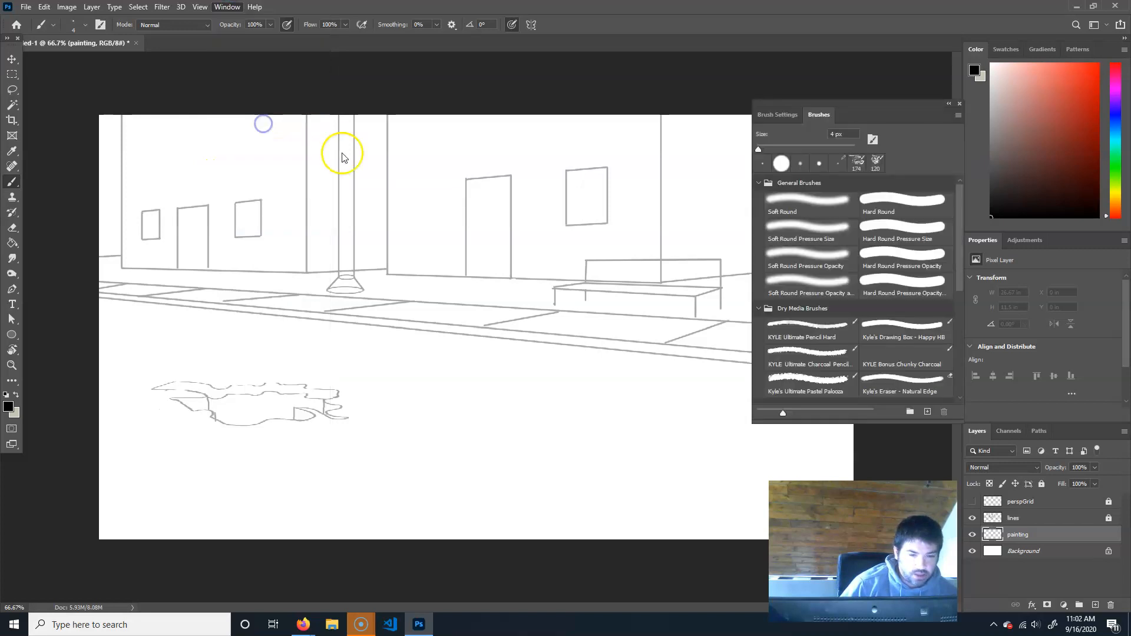
{"action": "left_click", "coordinate": [795, 116]}
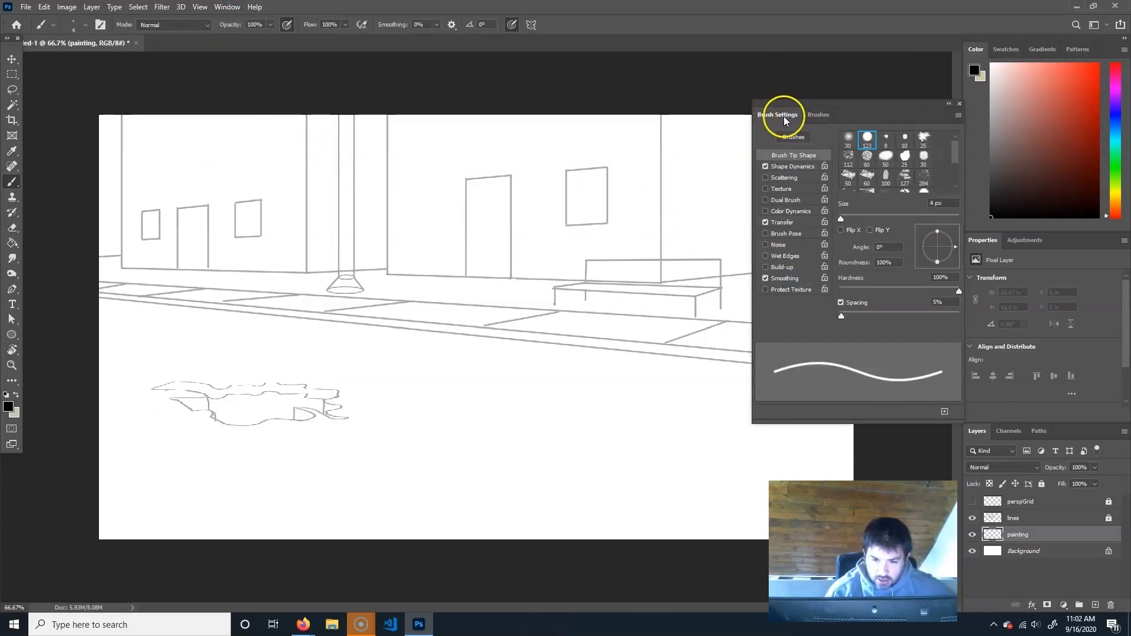
{"action": "left_click", "coordinate": [792, 166]}
{"action": "left_click", "coordinate": [795, 156]}
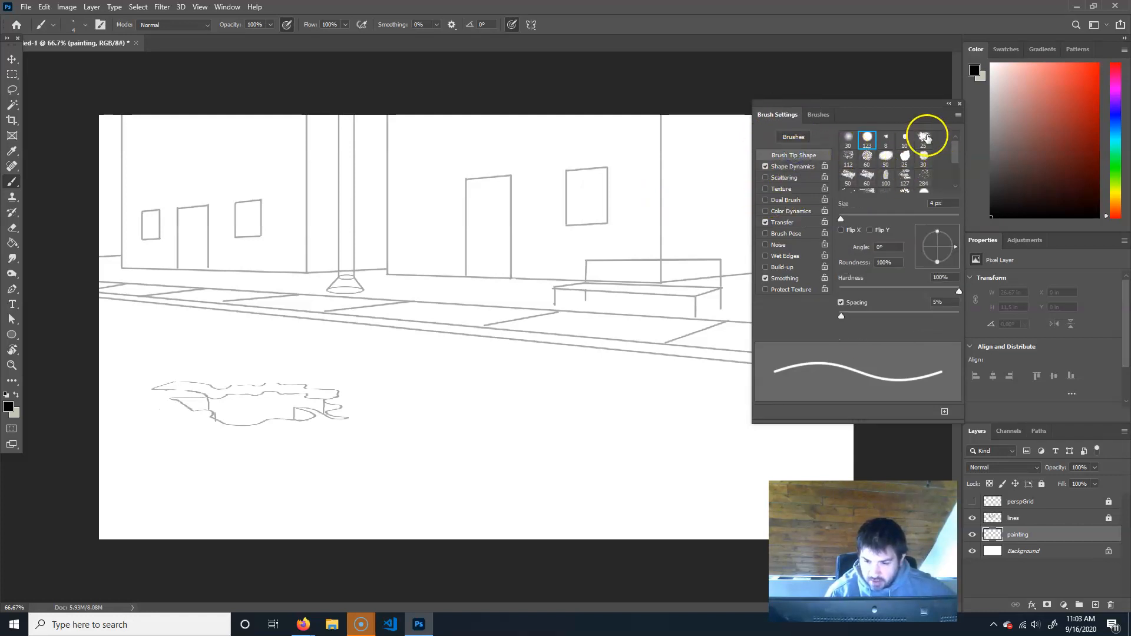
{"action": "left_click", "coordinate": [864, 158]}
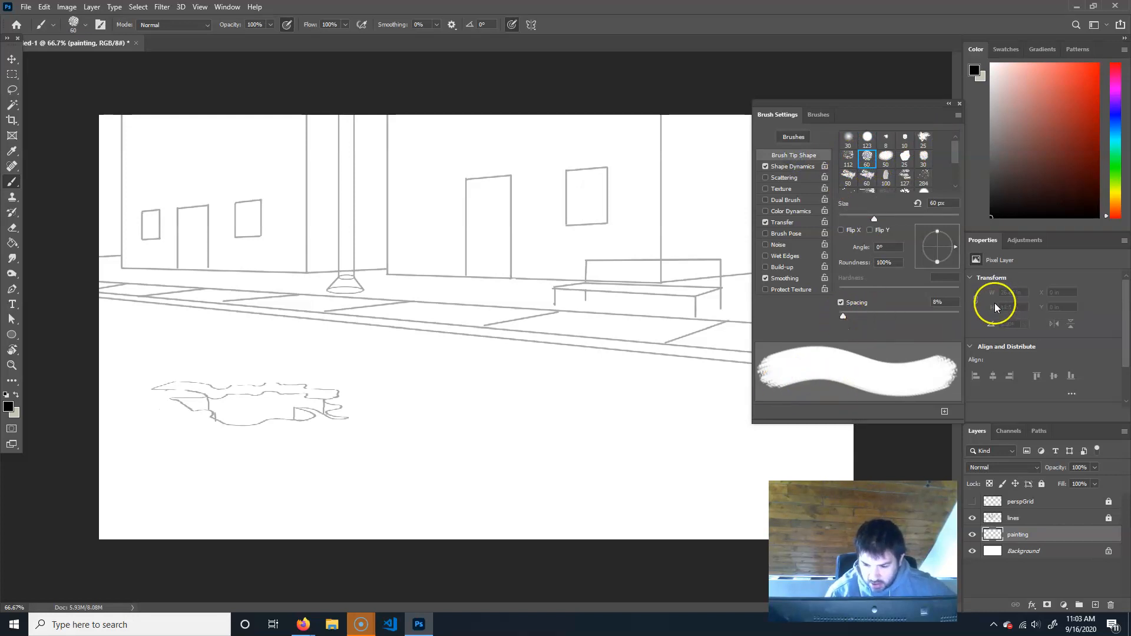
- Try a wide spacing for the textured brush tip, and set its spacing to 2%
{"action": "left_click", "coordinate": [942, 302]}
{"action": "left_click", "coordinate": [885, 315]}
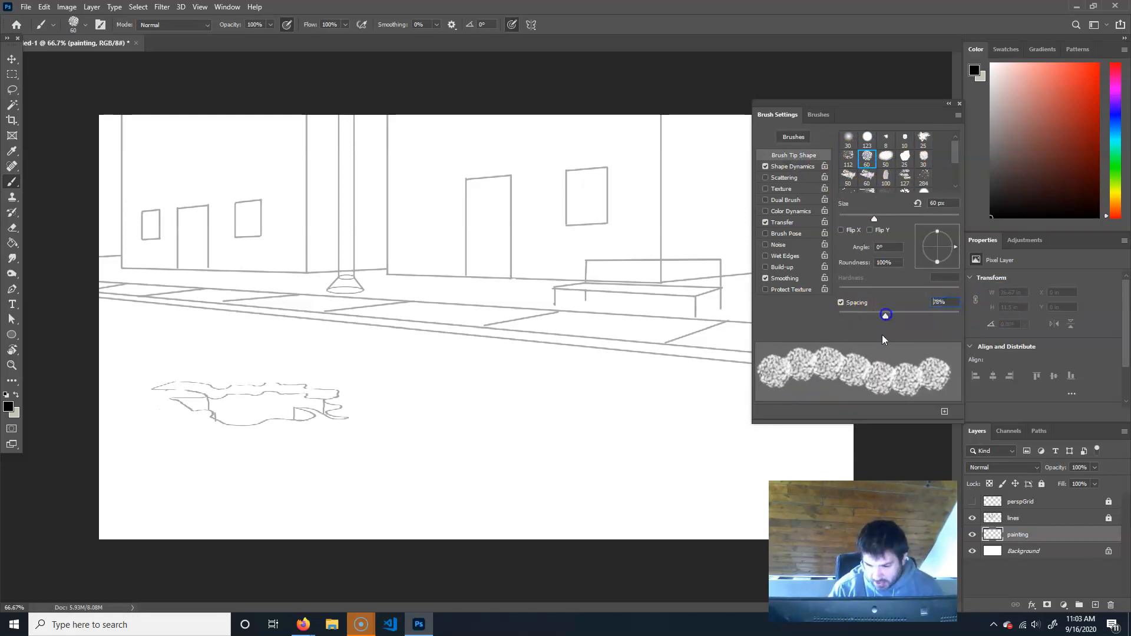
{"action": "left_click_drag", "start_coordinate": [885, 316], "coordinate": [843, 314]}
{"action": "left_click", "coordinate": [945, 304]}
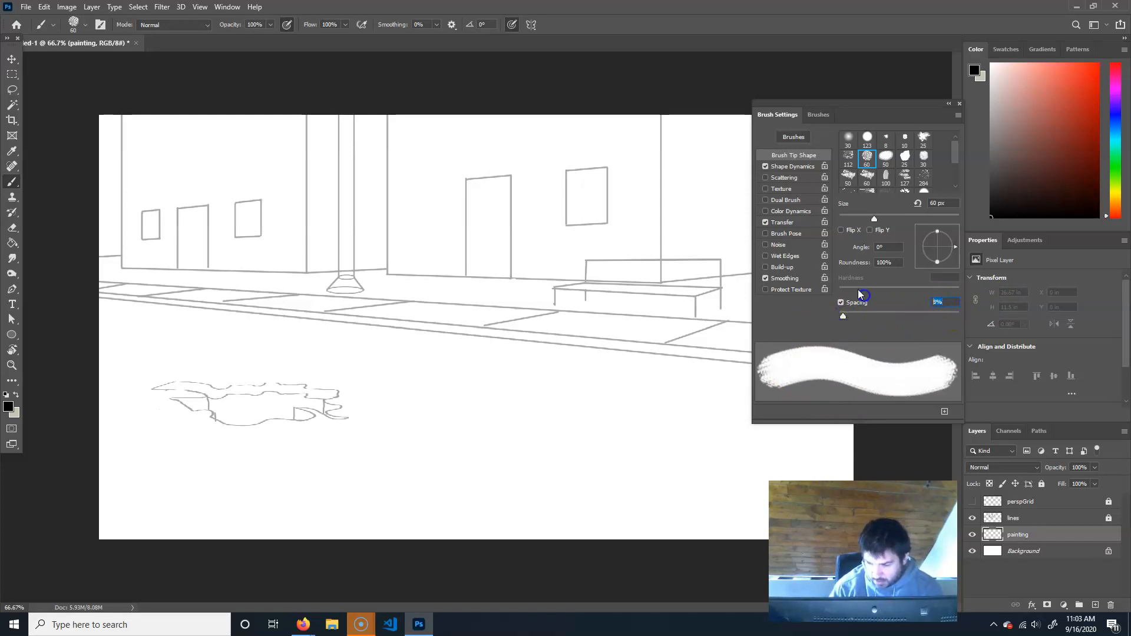
{"action": "type", "text": "2"}
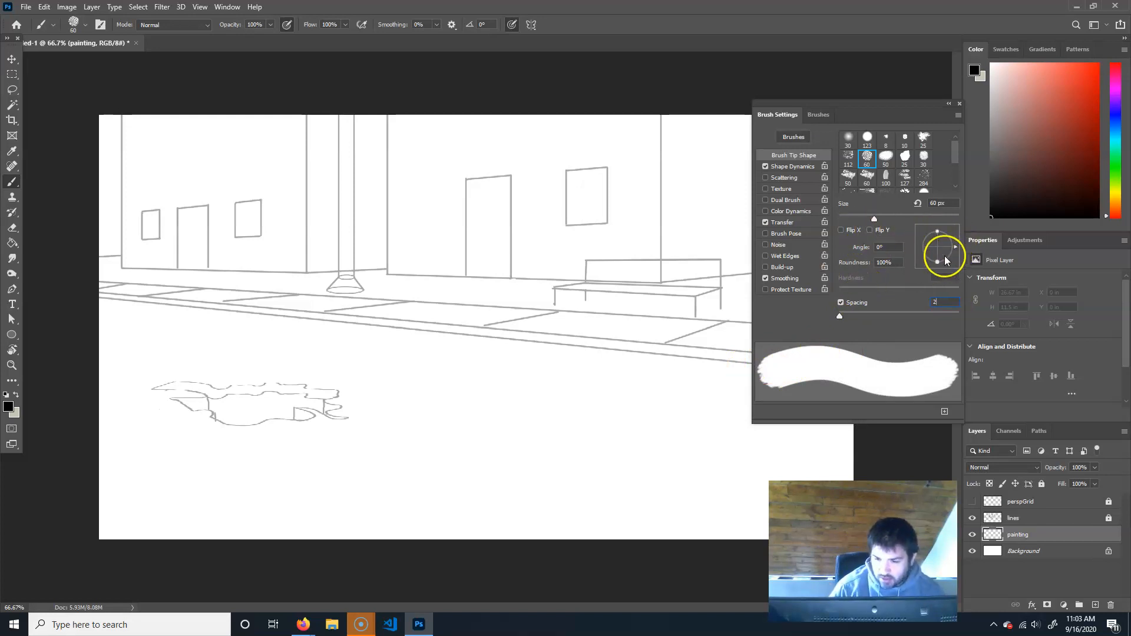
- Keep the brush size control at Pen Pressure, turn on Color Dynamics and choose a bright red foreground color
{"action": "left_click", "coordinate": [792, 166]}
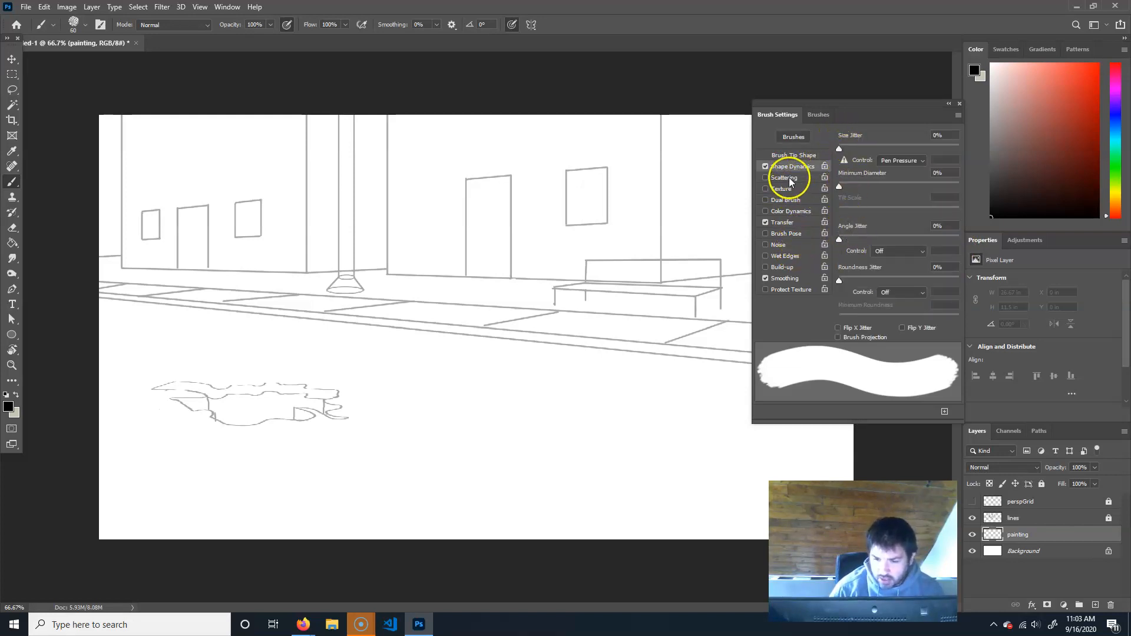
{"action": "left_click", "coordinate": [897, 161]}
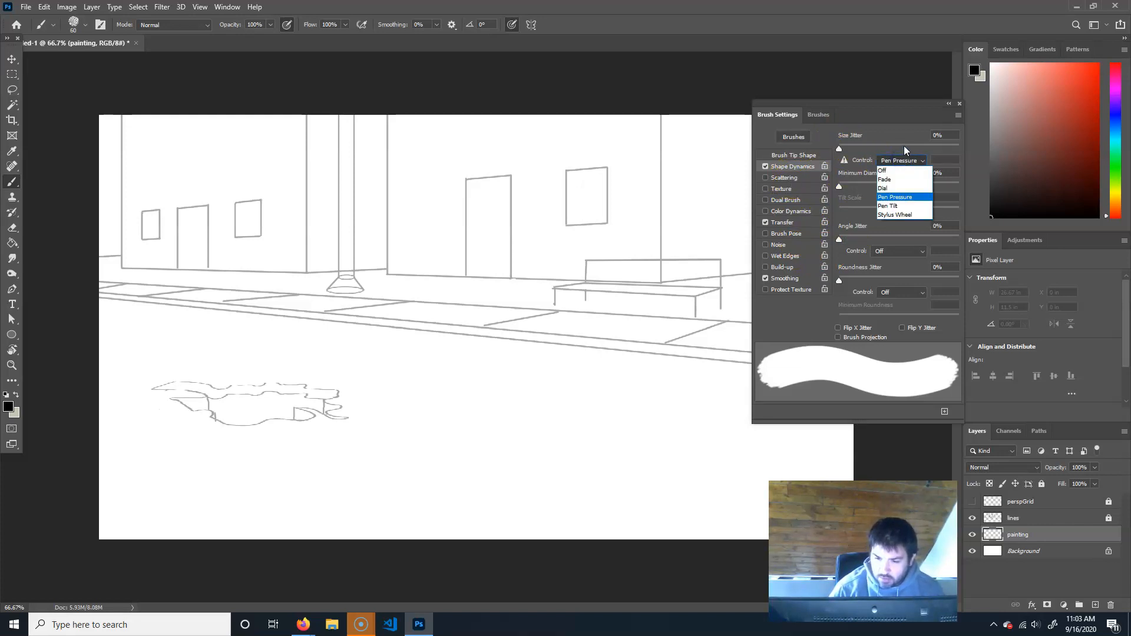
{"action": "left_click", "coordinate": [904, 146]}
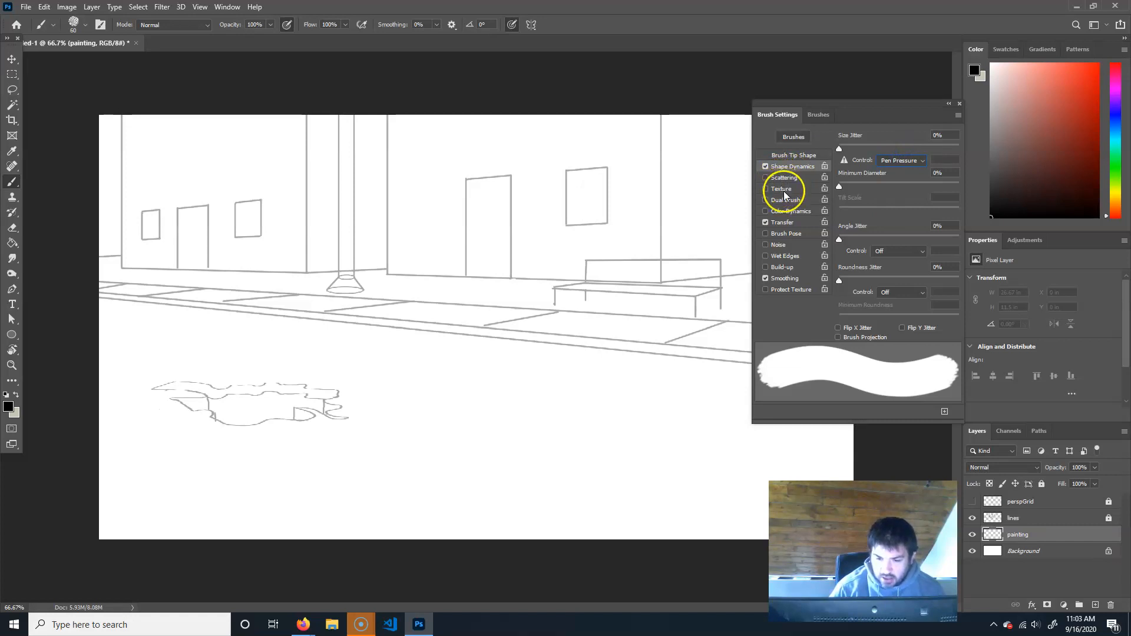
{"action": "left_click", "coordinate": [790, 212]}
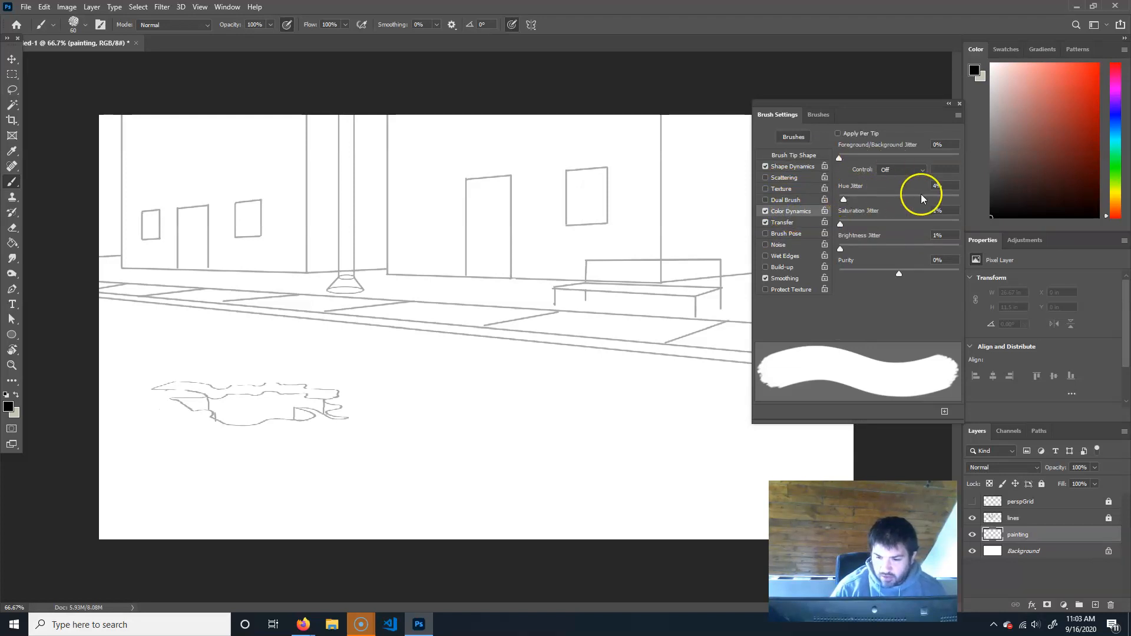
{"action": "left_click_drag", "start_coordinate": [1042, 137], "coordinate": [1074, 94]}
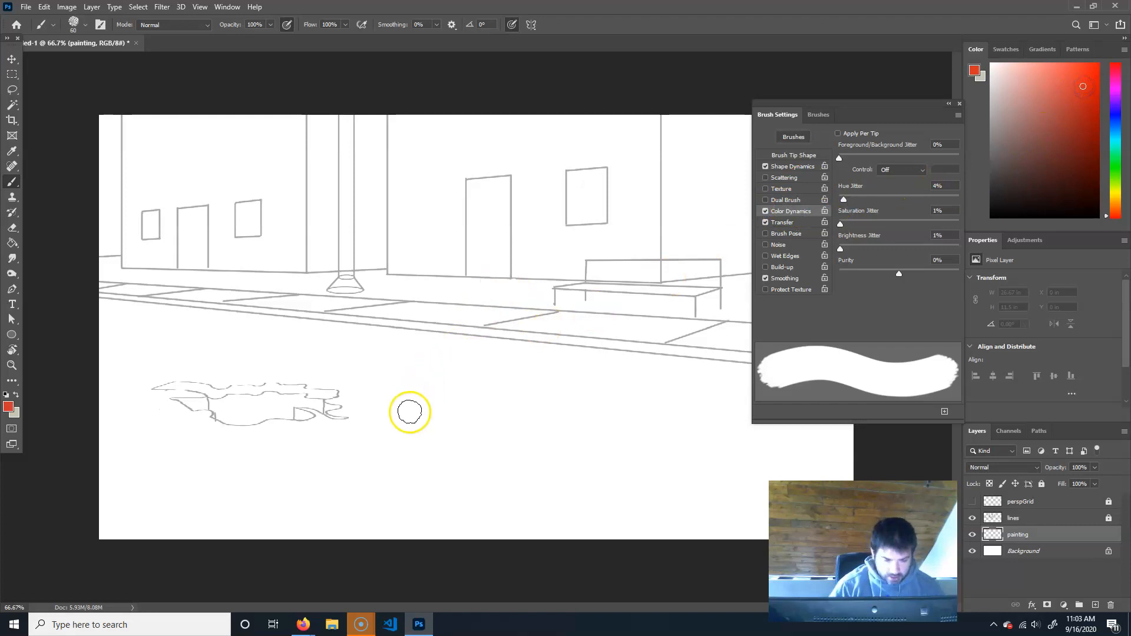
- Paint several diagonal red test strokes on the street beside the hole
{"action": "mouse_move", "coordinate": [343, 456]}
{"action": "left_mouse_down"}
{"action": "mouse_move", "coordinate": [500, 398]}
{"action": "mouse_move", "coordinate": [480, 417]}
{"action": "left_mouse_up"}
{"action": "left_click_drag", "start_coordinate": [354, 423], "coordinate": [478, 383]}
{"action": "mouse_move", "coordinate": [339, 400]}
{"action": "left_mouse_down"}
{"action": "mouse_move", "coordinate": [456, 353]}
{"action": "mouse_move", "coordinate": [323, 383]}
{"action": "mouse_move", "coordinate": [437, 304]}
{"action": "left_mouse_up"}
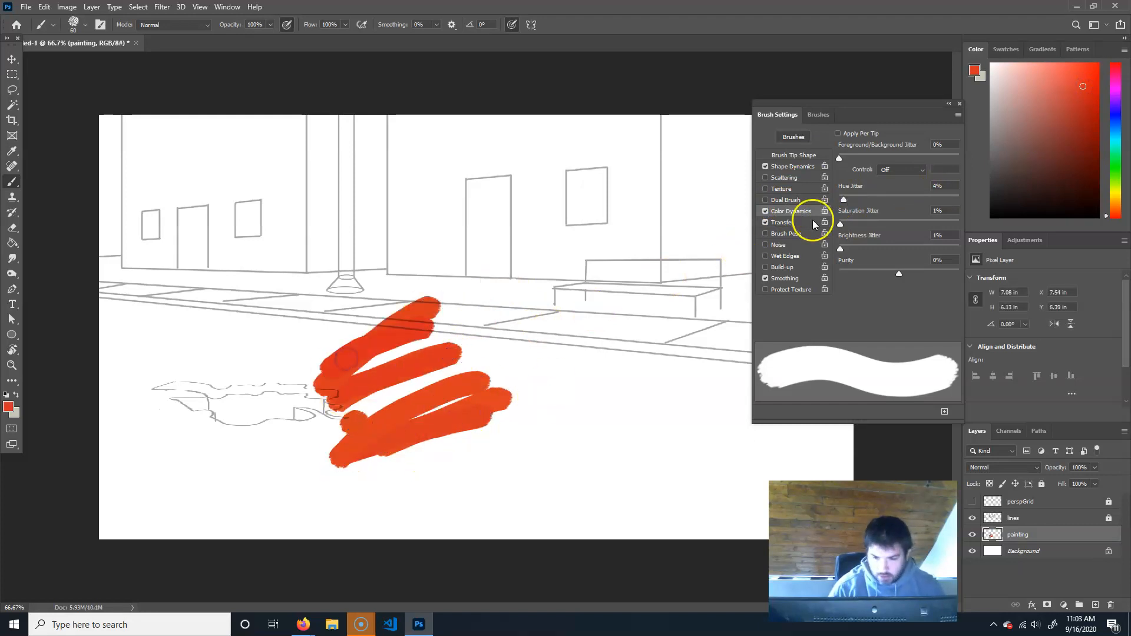
- Test a hue jitter of 43% with more strokes over the red ones, and set it back to 4%
{"action": "left_click", "coordinate": [889, 198]}
{"action": "mouse_move", "coordinate": [370, 372]}
{"action": "left_mouse_down"}
{"action": "mouse_move", "coordinate": [369, 387]}
{"action": "mouse_move", "coordinate": [495, 357]}
{"action": "mouse_move", "coordinate": [361, 428]}
{"action": "mouse_move", "coordinate": [384, 424]}
{"action": "left_mouse_up"}
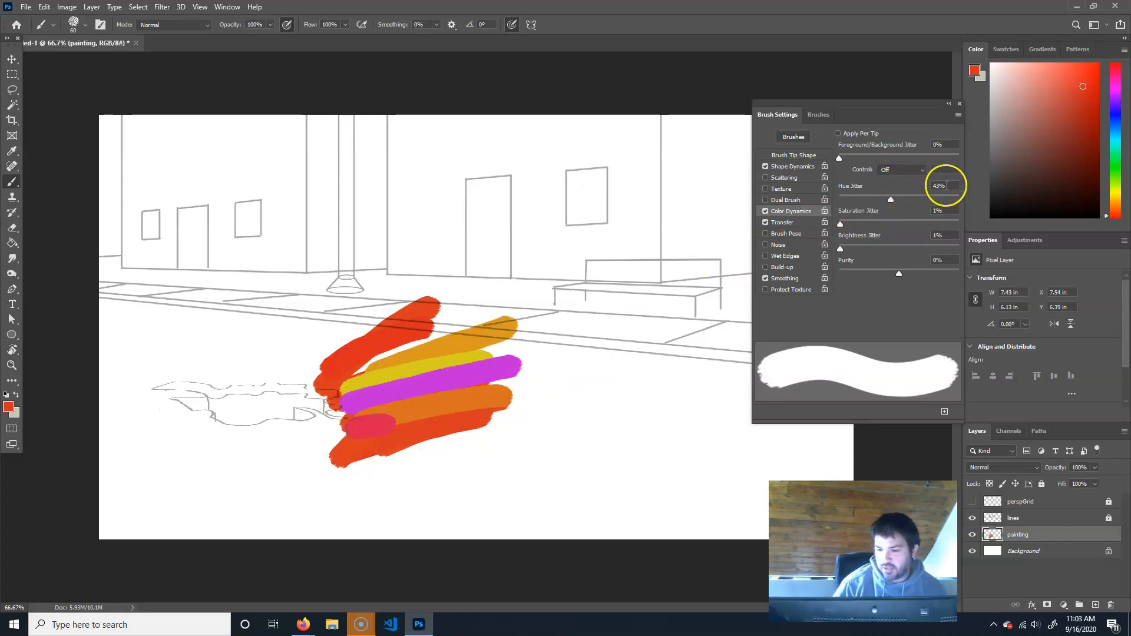
{"action": "type", "text": "4"}
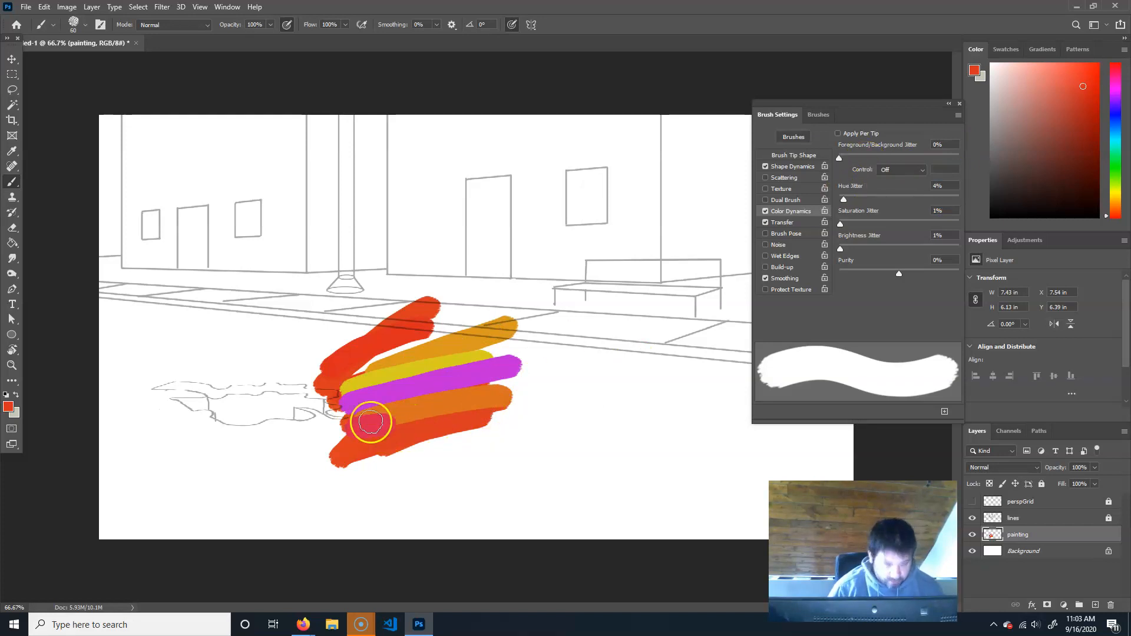
- Delete all the test strokes from the painting layer with a rectangular selection, deselect and return to the Brush tool
{"action": "type", "text": "m"}
{"action": "left_click_drag", "start_coordinate": [251, 516], "coordinate": [650, 273]}
{"action": "key", "text": "Delete"}
{"action": "left_click", "coordinate": [678, 416]}
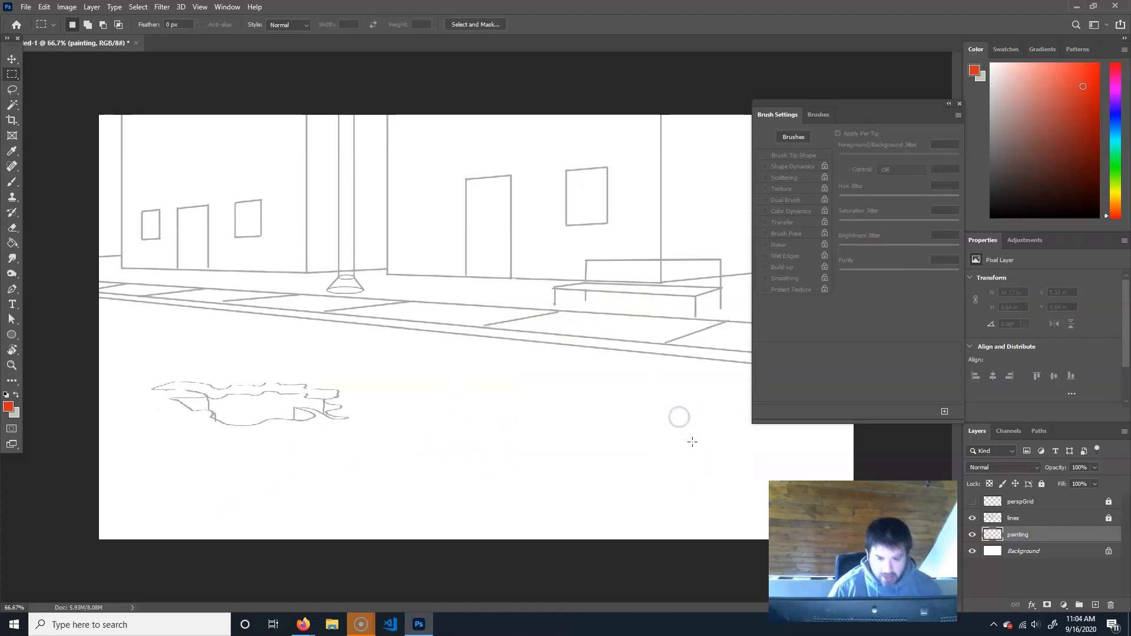
{"action": "key", "text": "b"}
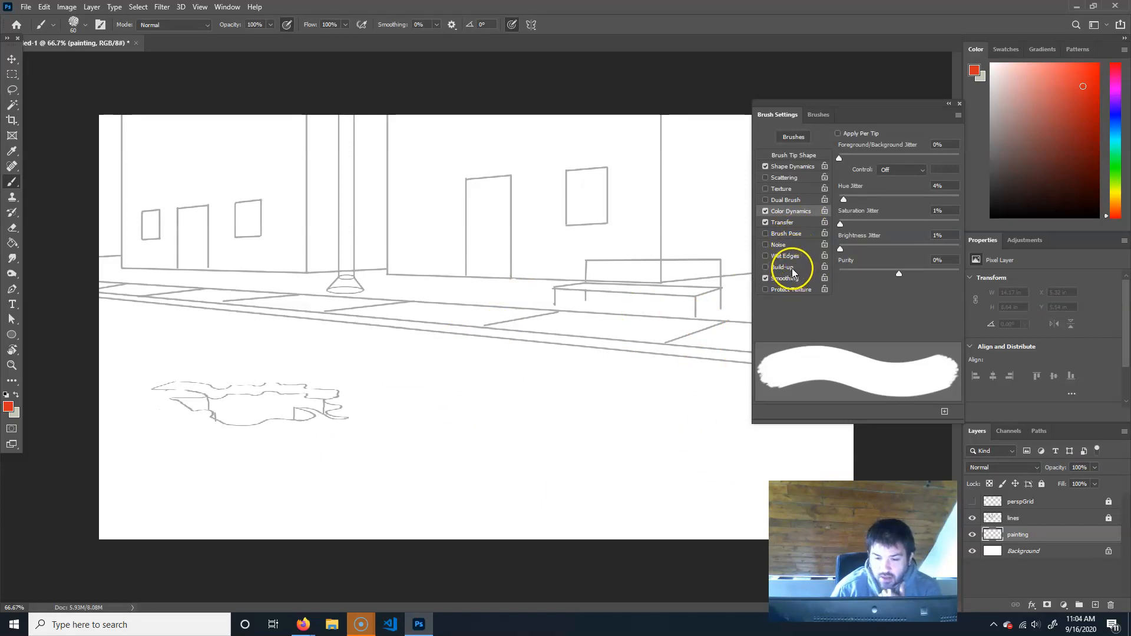
- Keep the Color Dynamics foreground/background jitter control at Off and collapse the Brush Settings
{"action": "left_click", "coordinate": [878, 151]}
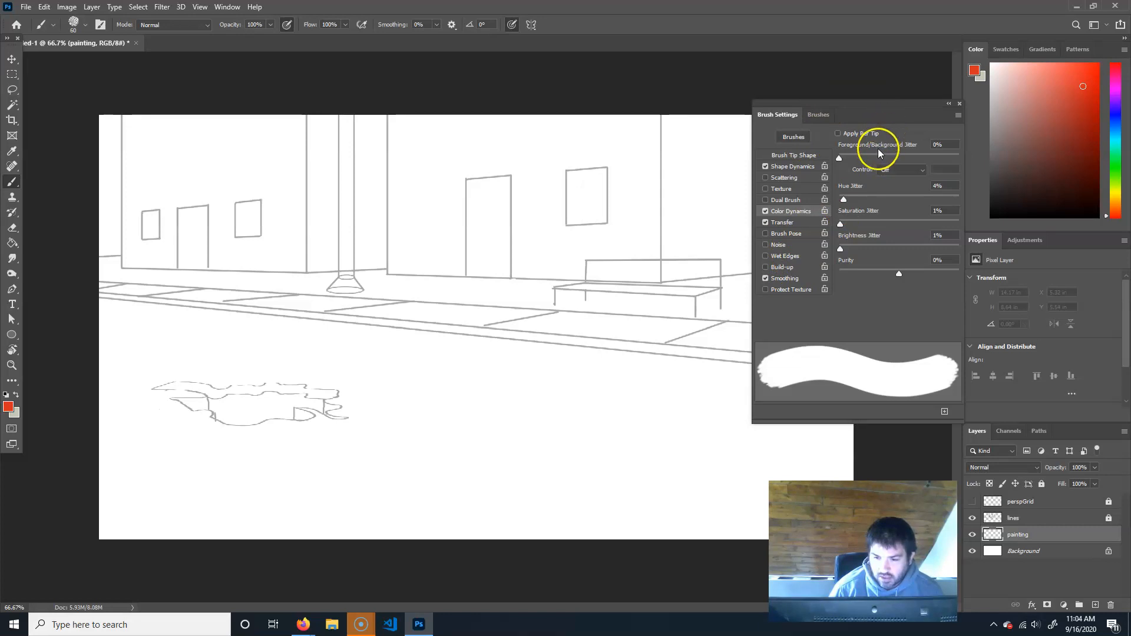
{"action": "left_click", "coordinate": [908, 171]}
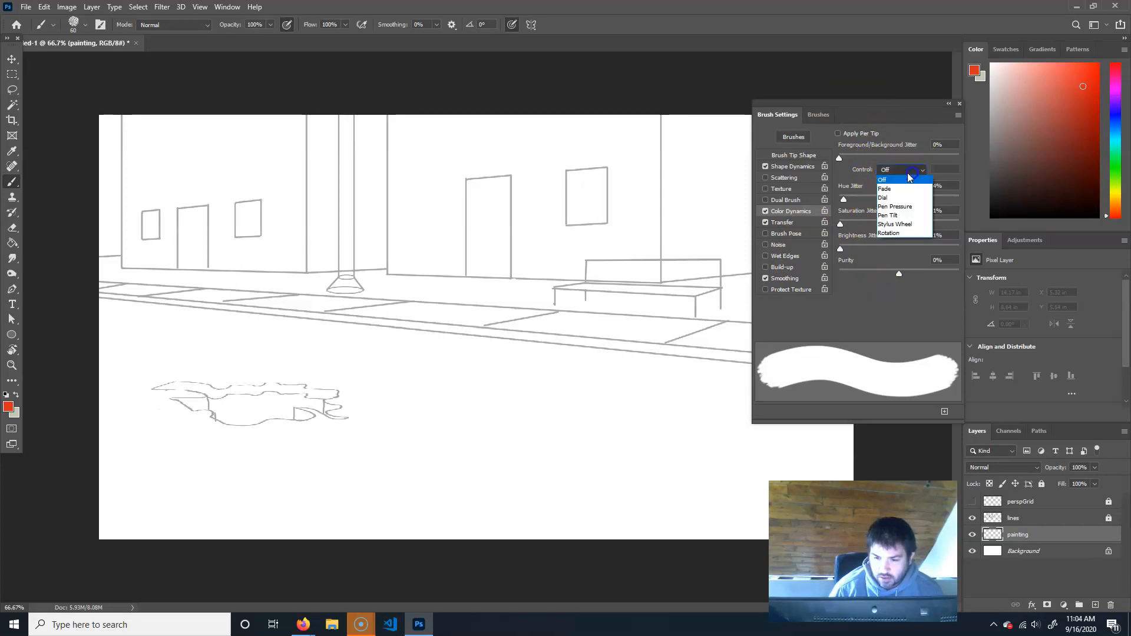
{"action": "left_click", "coordinate": [854, 174]}
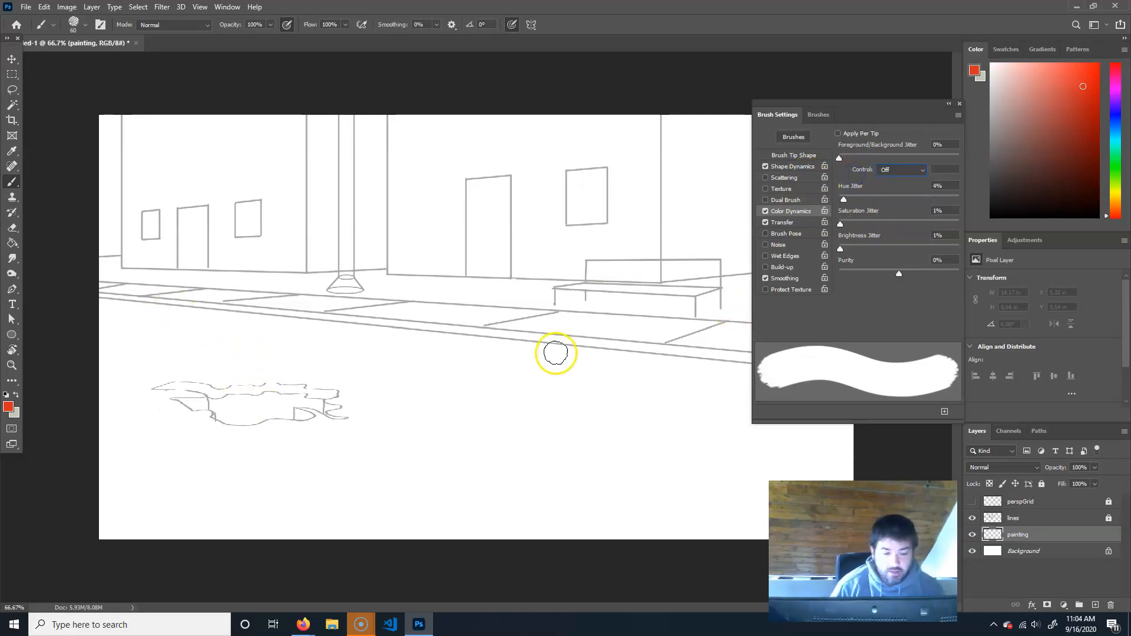
{"action": "left_click", "coordinate": [948, 104]}
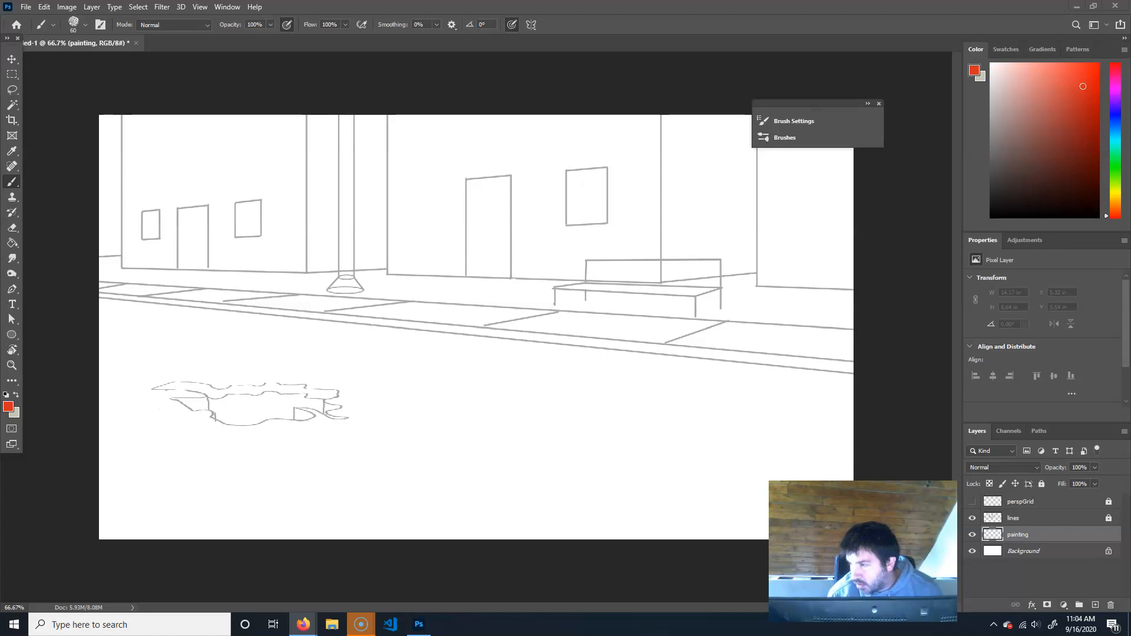
- Switch to the Adobe Color wheel in Firefox, dismiss the What's New dialog and change the page to its dark theme
{"action": "left_click_drag", "start_coordinate": [1129, 255], "coordinate": [471, 0]}
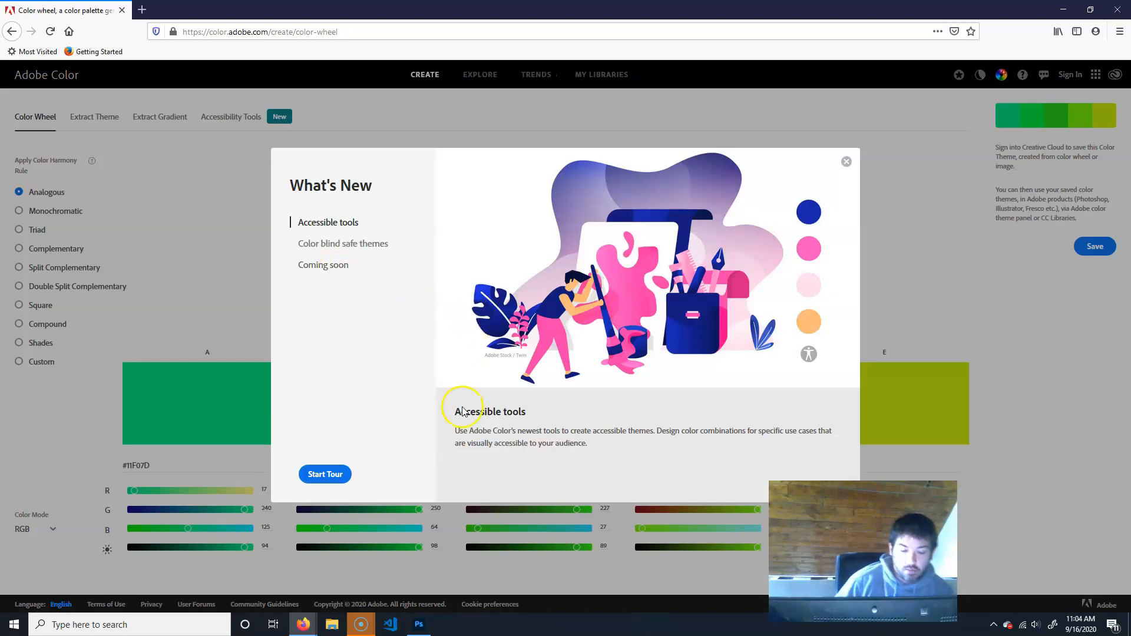
{"action": "left_click", "coordinate": [848, 163]}
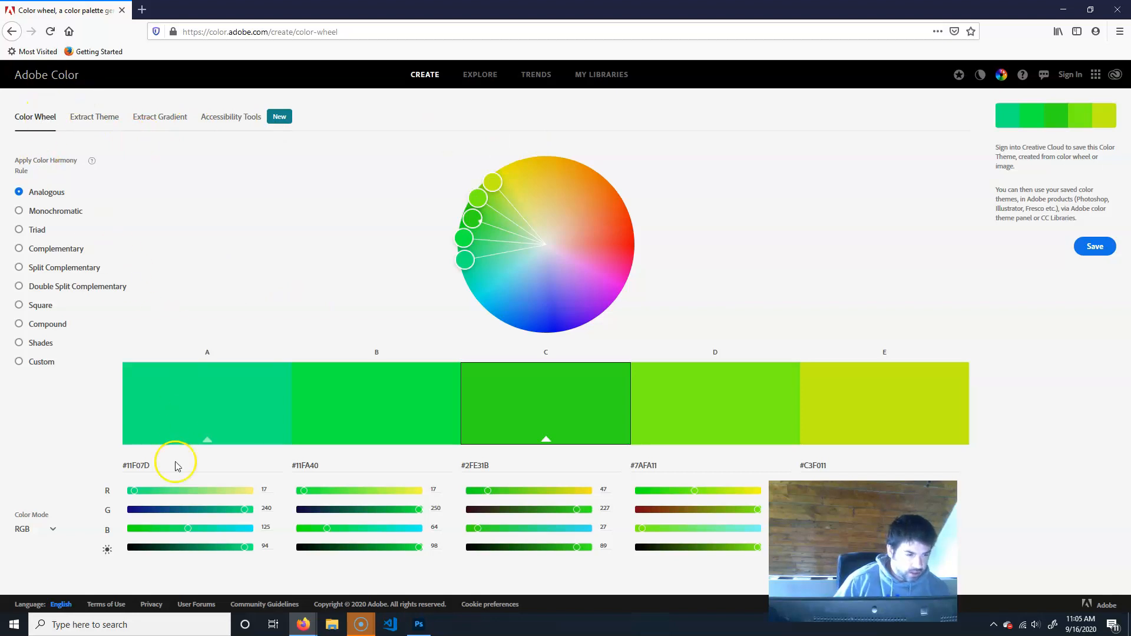
{"action": "left_click", "coordinate": [979, 76]}
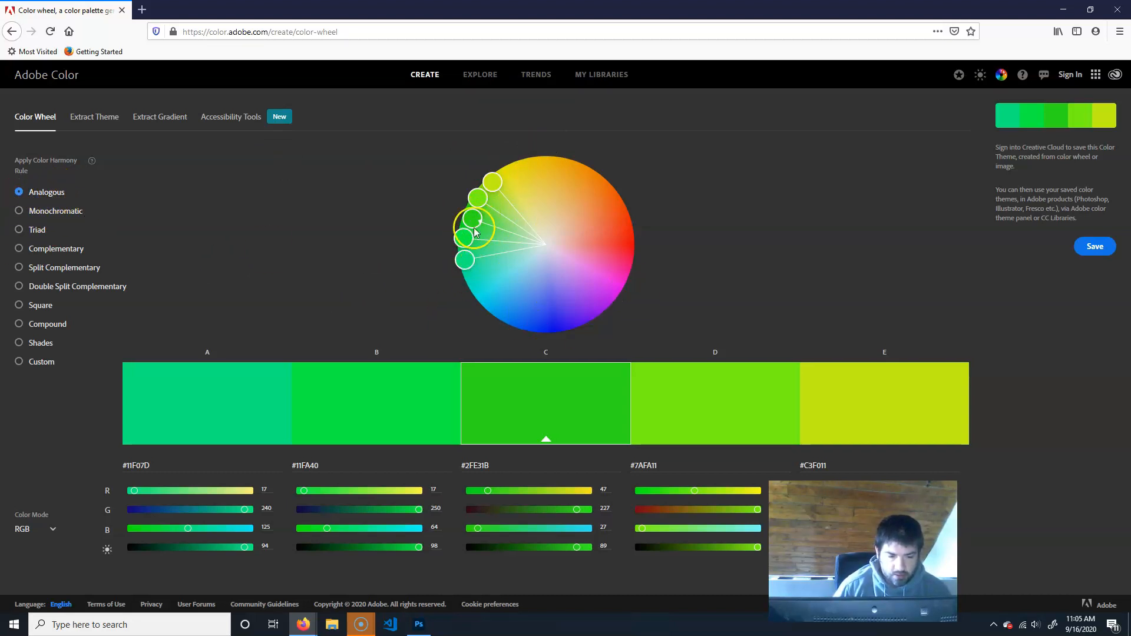
- Move the analogous harmony to blue on the color wheel, spread the swatches wider and lower swatch C's brightness to 43
{"action": "left_click", "coordinate": [485, 294]}
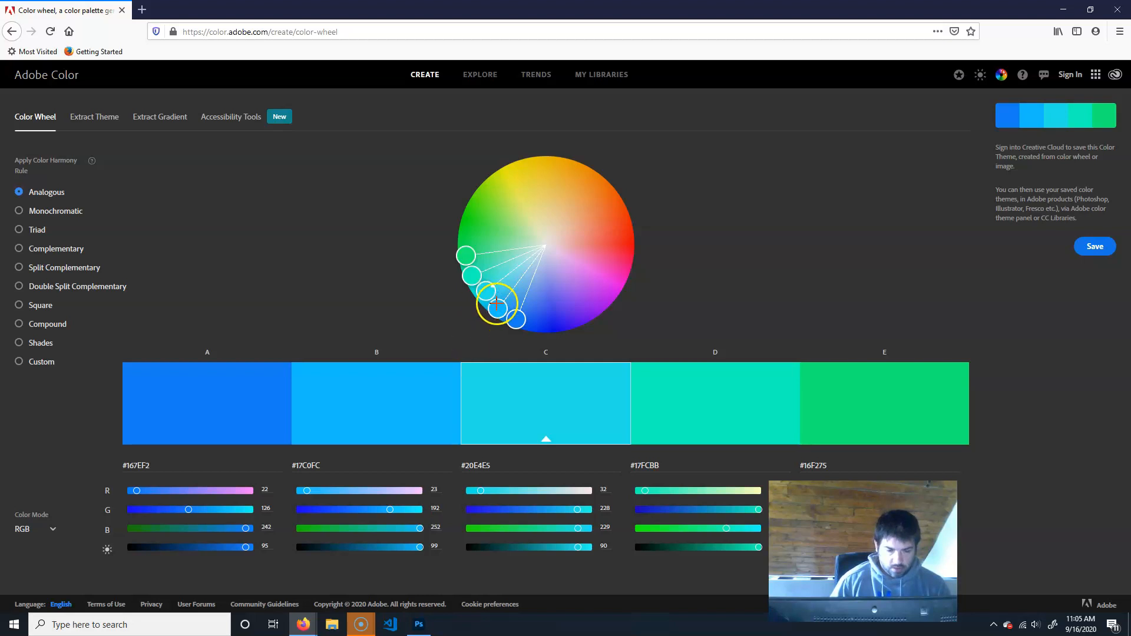
{"action": "left_click_drag", "start_coordinate": [488, 293], "coordinate": [594, 271]}
{"action": "left_click", "coordinate": [477, 266]}
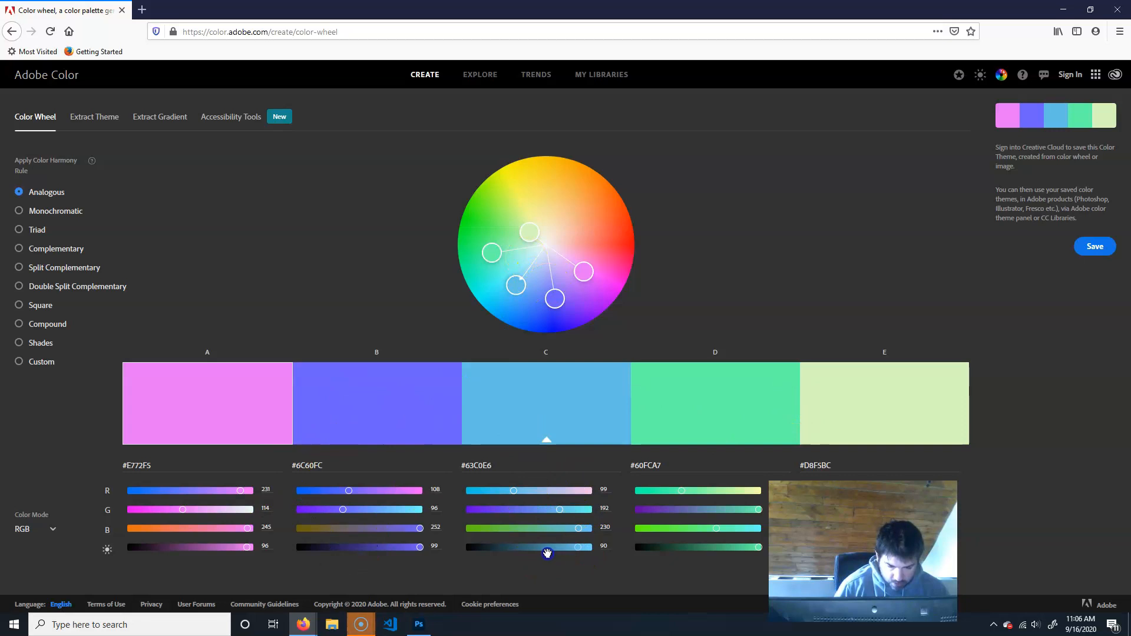
{"action": "left_click", "coordinate": [525, 546]}
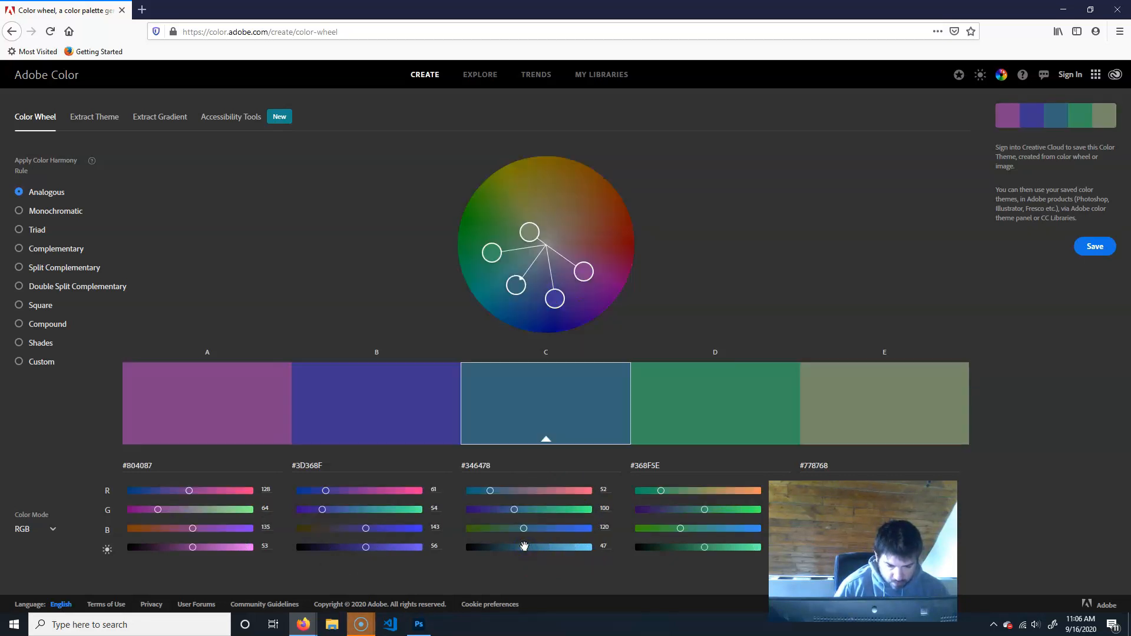
{"action": "left_click_drag", "start_coordinate": [521, 548], "coordinate": [519, 547]}
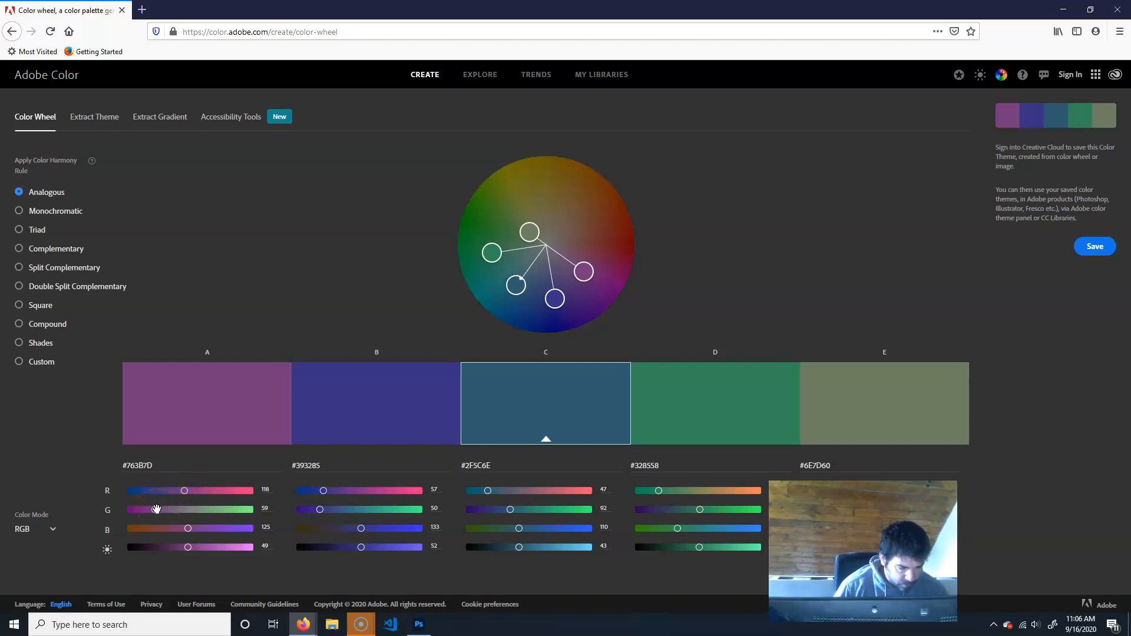
- Raise swatch A's green value to about 115 for a gray tone, and set swatch B's brightness to 68 and green to 119
{"action": "left_click_drag", "start_coordinate": [174, 509], "coordinate": [183, 509]}
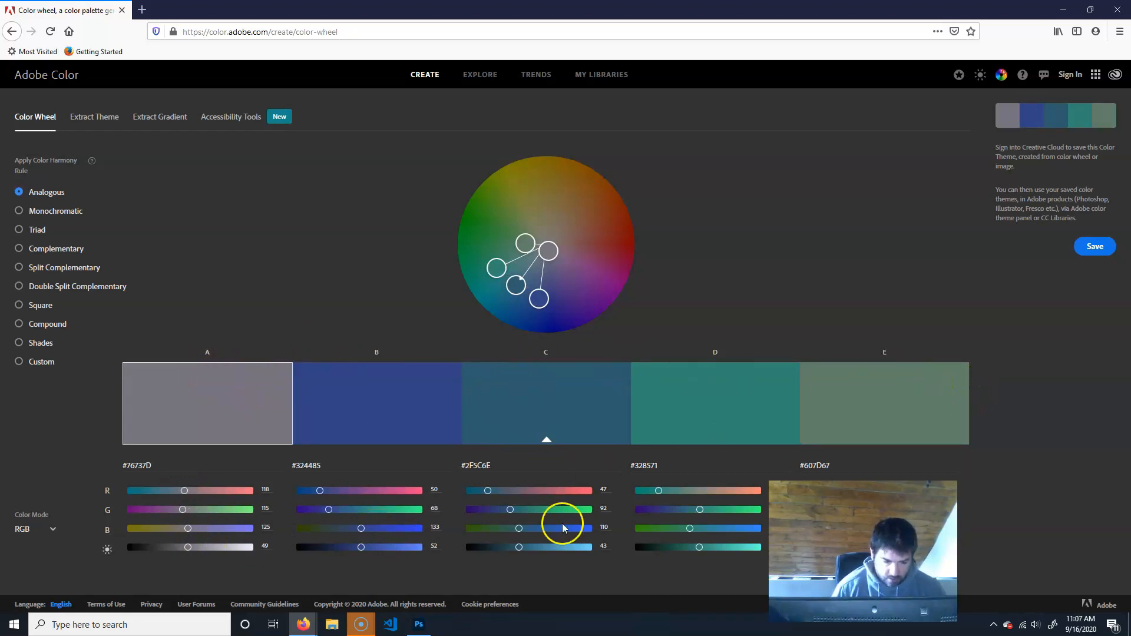
{"action": "left_click", "coordinate": [361, 547]}
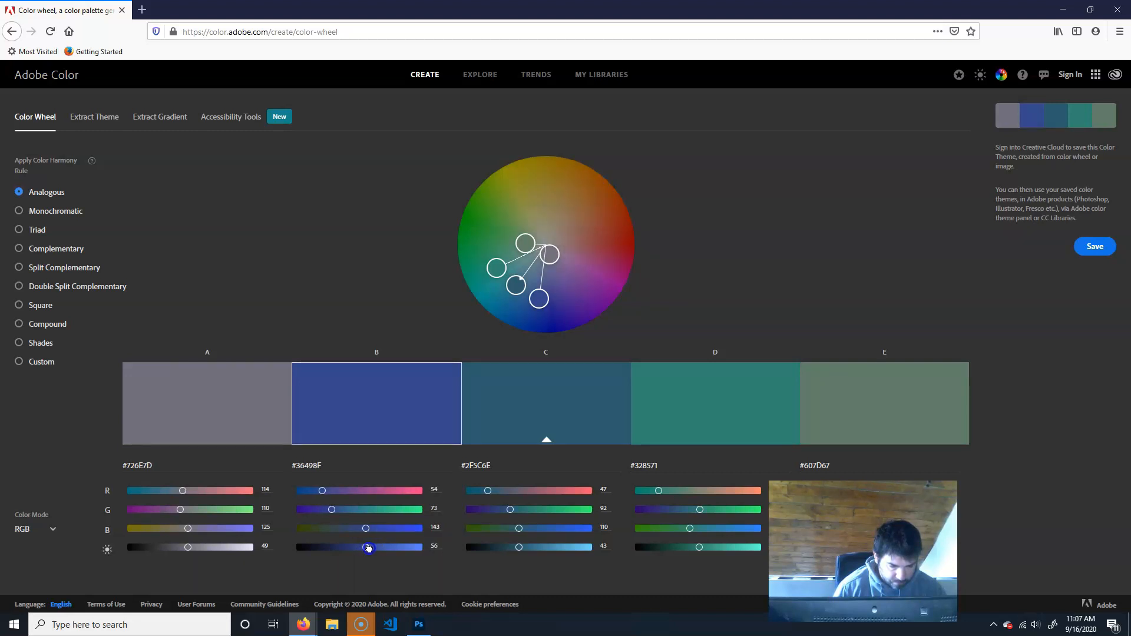
{"action": "left_click_drag", "start_coordinate": [372, 547], "coordinate": [384, 551]}
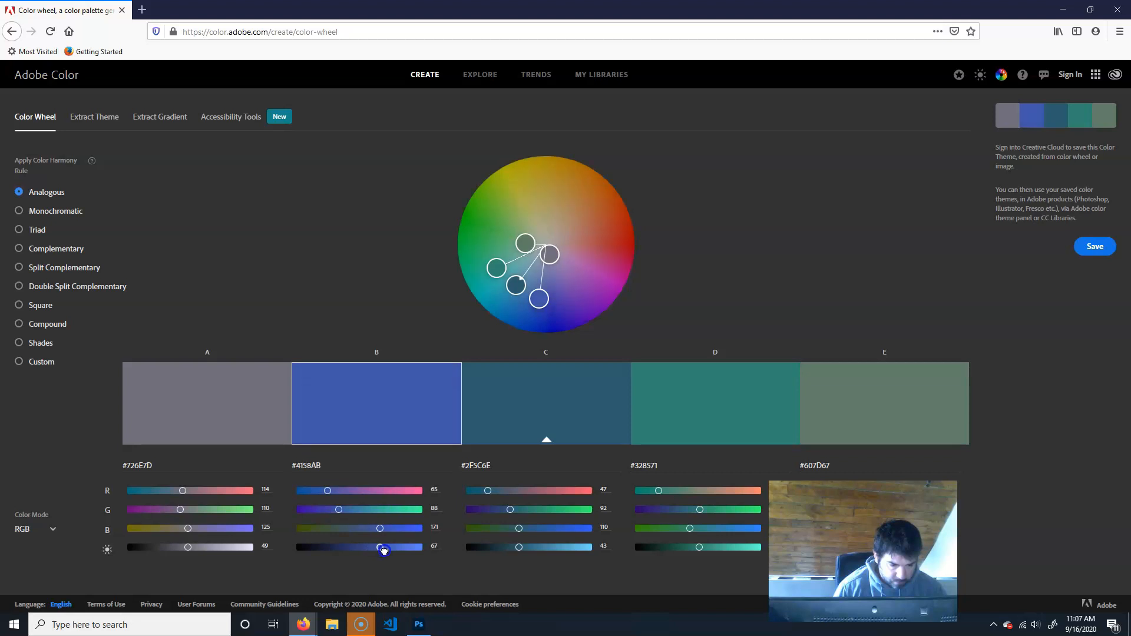
{"action": "left_click_drag", "start_coordinate": [339, 509], "coordinate": [356, 512]}
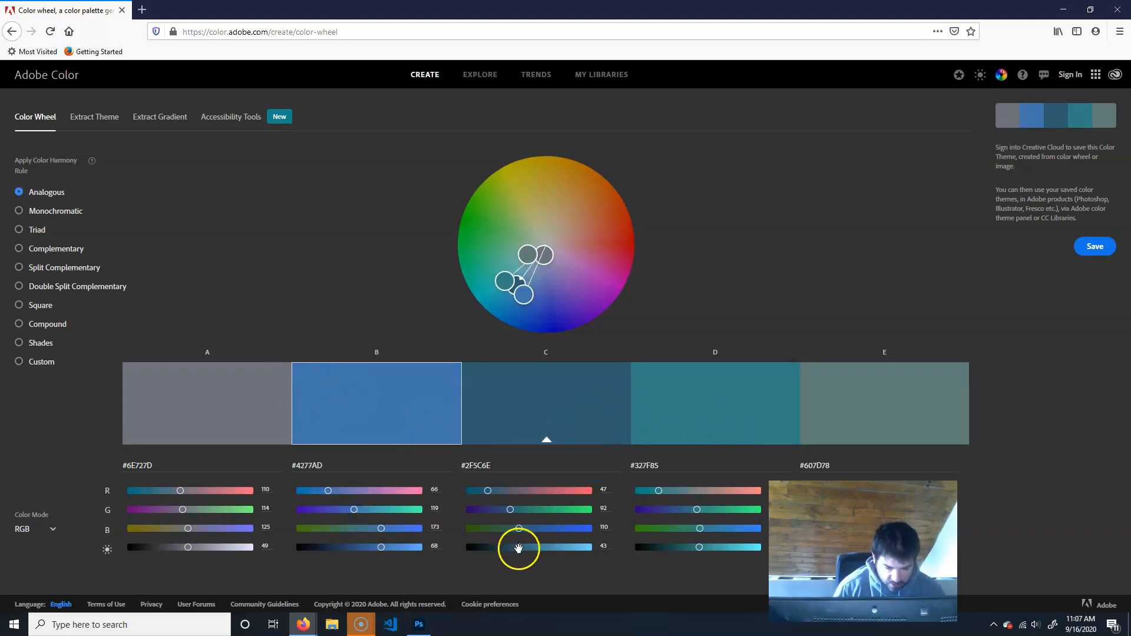
- Fine-tune swatch C to the dark blue #2E576B with brightness 42 and green 87
{"action": "left_click_drag", "start_coordinate": [518, 547], "coordinate": [518, 548]}
{"action": "left_click_drag", "start_coordinate": [507, 509], "coordinate": [499, 510]}
{"action": "left_click_drag", "start_coordinate": [504, 509], "coordinate": [507, 509]}
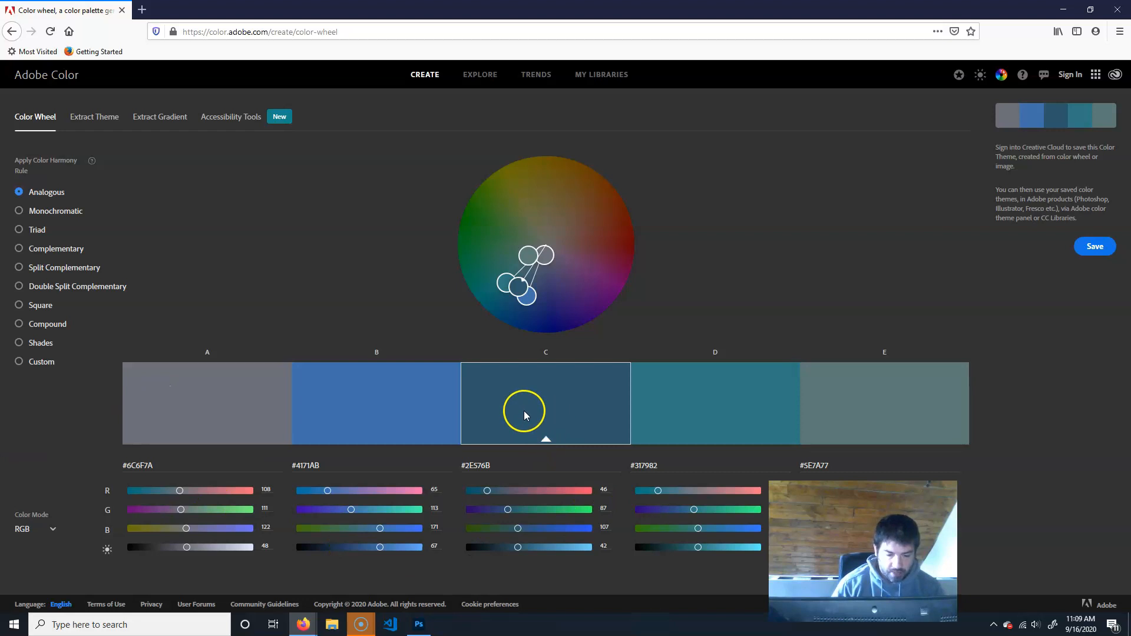
- Copy swatch C's hex code #2E576B, switch to Photoshop and apply it as the foreground color
{"action": "left_click", "coordinate": [470, 465]}
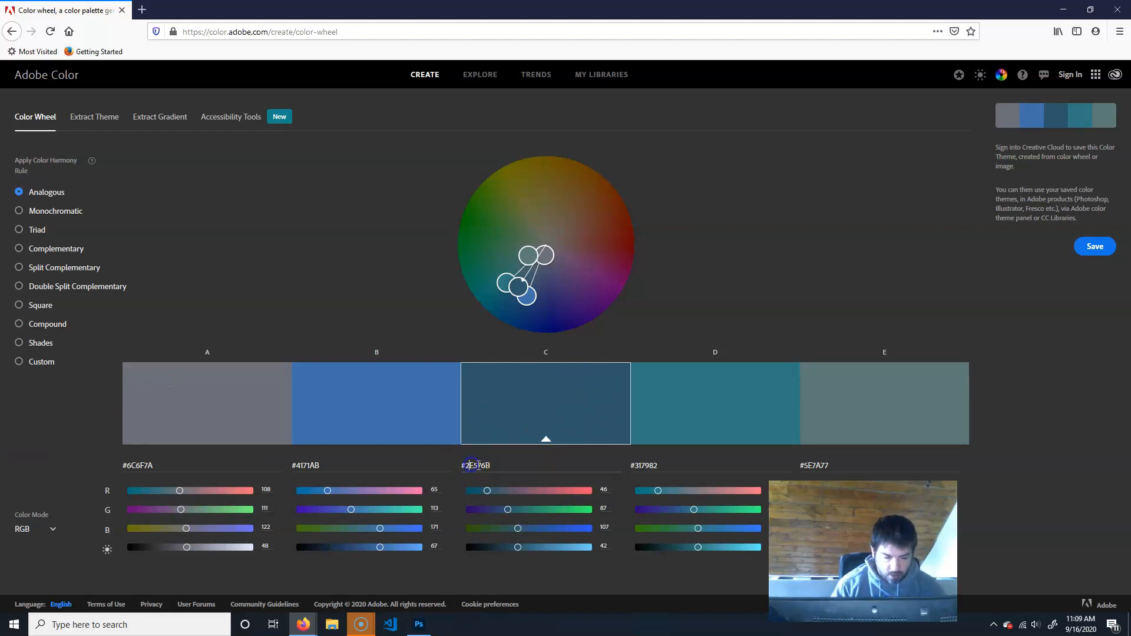
{"action": "left_click", "coordinate": [498, 469]}
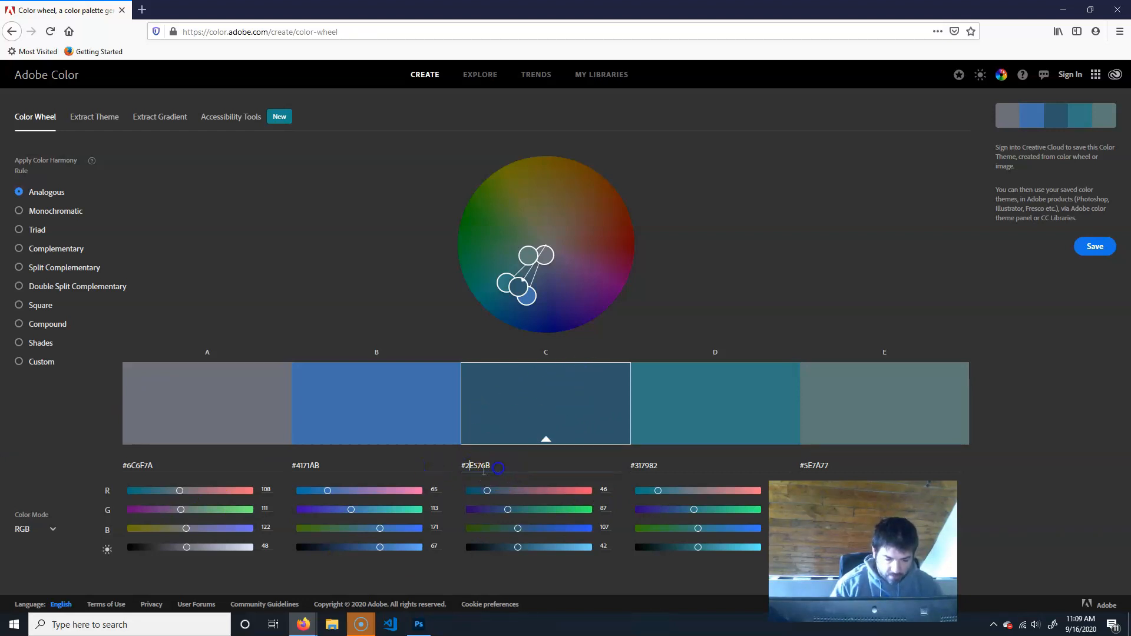
{"action": "triple_click", "coordinate": [494, 464]}
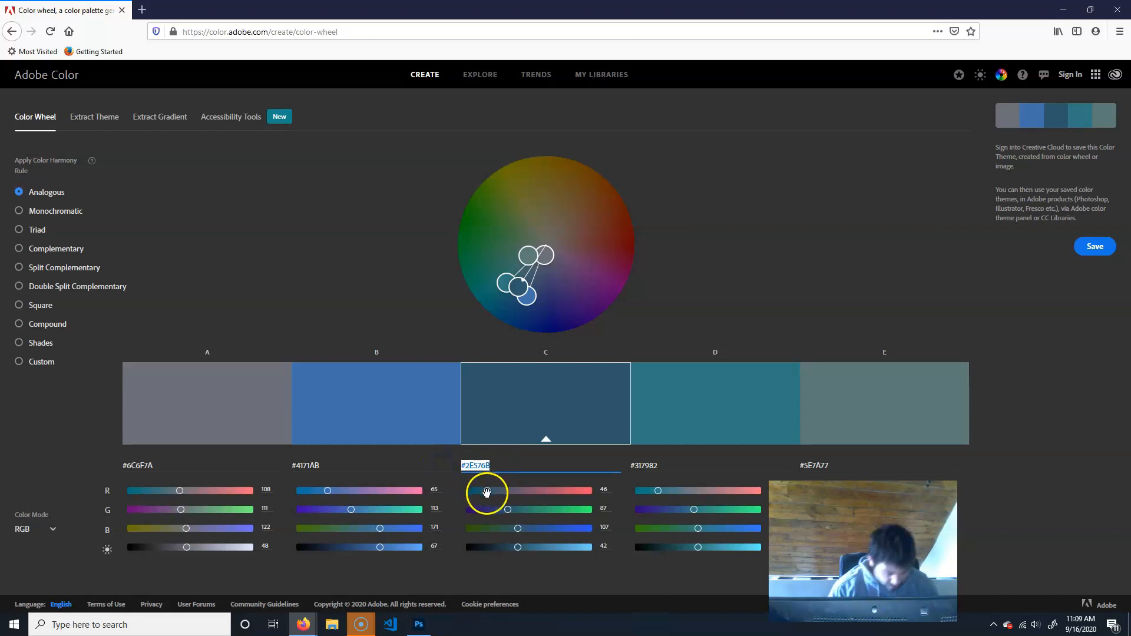
{"action": "left_click", "coordinate": [419, 623]}
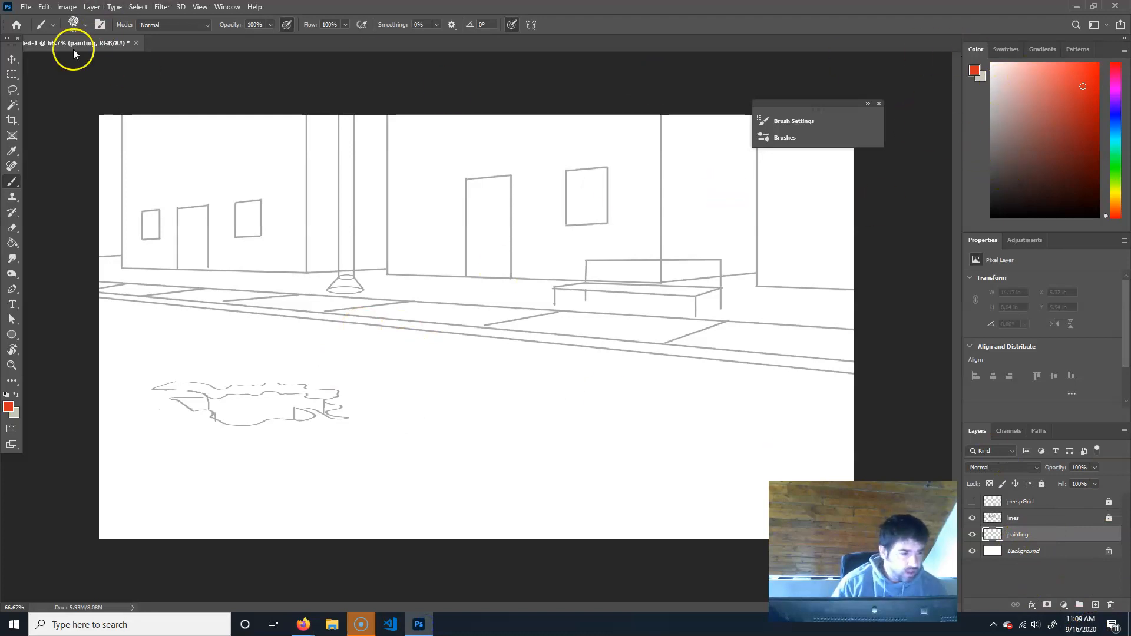
{"action": "left_click", "coordinate": [8, 406]}
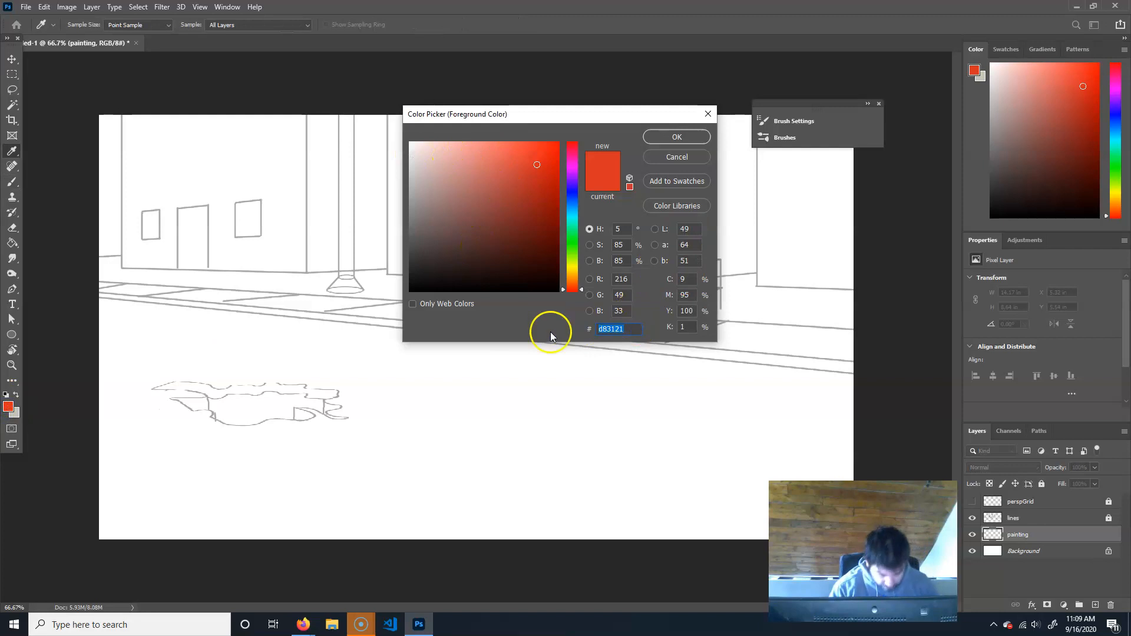
{"action": "type", "text": "#2E5768"}
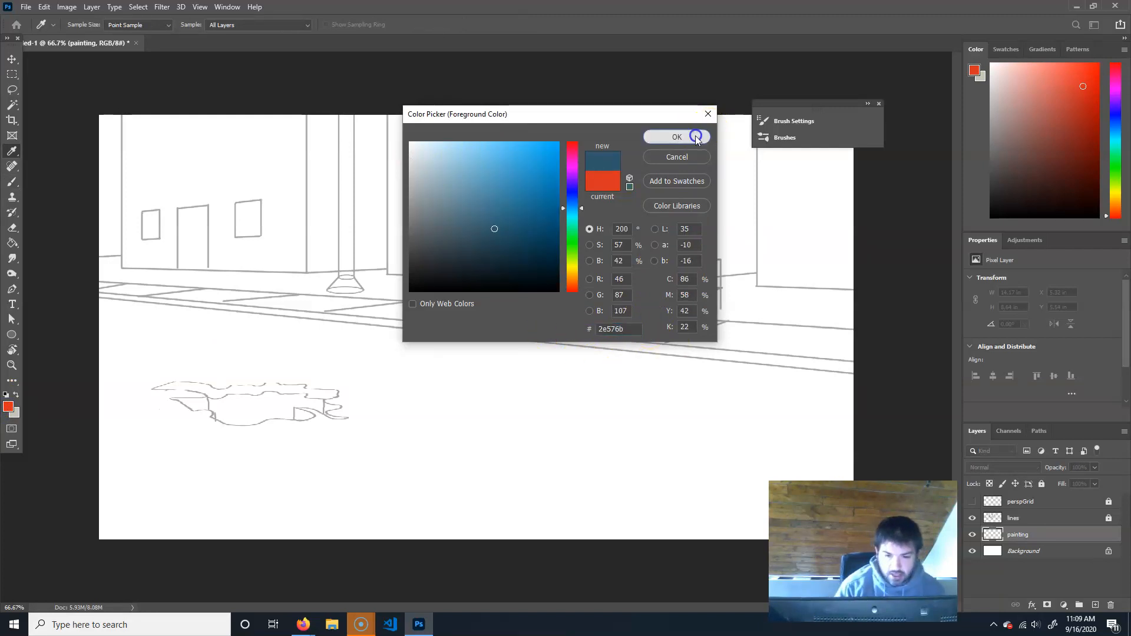
{"action": "left_click", "coordinate": [678, 135]}
- Paint the whole street below the curb line dark blue on the painting layer, enlarging the brush to 250 for the broad area
{"action": "mouse_move", "coordinate": [866, 386]}
{"action": "left_mouse_down"}
{"action": "mouse_move", "coordinate": [82, 305]}
{"action": "mouse_move", "coordinate": [504, 365]}
{"action": "mouse_move", "coordinate": [818, 388]}
{"action": "mouse_move", "coordinate": [479, 366]}
{"action": "mouse_move", "coordinate": [141, 323]}
{"action": "mouse_move", "coordinate": [596, 410]}
{"action": "mouse_move", "coordinate": [882, 435]}
{"action": "mouse_move", "coordinate": [140, 353]}
{"action": "mouse_move", "coordinate": [389, 357]}
{"action": "left_mouse_up"}
{"action": "mouse_move", "coordinate": [96, 348]}
{"action": "left_mouse_down"}
{"action": "mouse_move", "coordinate": [616, 444]}
{"action": "mouse_move", "coordinate": [672, 437]}
{"action": "mouse_move", "coordinate": [60, 368]}
{"action": "mouse_move", "coordinate": [803, 469]}
{"action": "mouse_move", "coordinate": [98, 399]}
{"action": "mouse_move", "coordinate": [604, 435]}
{"action": "mouse_move", "coordinate": [439, 429]}
{"action": "mouse_move", "coordinate": [565, 436]}
{"action": "left_mouse_up"}
{"action": "key", "text": "bracketright"}
{"action": "key", "text": "bracketright"}
{"action": "key", "text": "bracketright"}
{"action": "key", "text": "bracketright"}
{"action": "key", "text": "bracketright"}
{"action": "key", "text": "bracketright"}
{"action": "key", "text": "bracketright"}
{"action": "key", "text": "bracketright"}
{"action": "key", "text": "bracketright"}
{"action": "mouse_move", "coordinate": [766, 512]}
{"action": "left_mouse_down"}
{"action": "mouse_move", "coordinate": [429, 485]}
{"action": "mouse_move", "coordinate": [240, 492]}
{"action": "mouse_move", "coordinate": [128, 519]}
{"action": "mouse_move", "coordinate": [543, 469]}
{"action": "mouse_move", "coordinate": [189, 422]}
{"action": "mouse_move", "coordinate": [566, 442]}
{"action": "mouse_move", "coordinate": [540, 509]}
{"action": "mouse_move", "coordinate": [425, 520]}
{"action": "mouse_move", "coordinate": [805, 460]}
{"action": "mouse_move", "coordinate": [284, 407]}
{"action": "mouse_move", "coordinate": [517, 496]}
{"action": "mouse_move", "coordinate": [459, 495]}
{"action": "mouse_move", "coordinate": [576, 436]}
{"action": "mouse_move", "coordinate": [51, 366]}
{"action": "mouse_move", "coordinate": [685, 428]}
{"action": "mouse_move", "coordinate": [154, 412]}
{"action": "mouse_move", "coordinate": [260, 475]}
{"action": "mouse_move", "coordinate": [273, 454]}
{"action": "mouse_move", "coordinate": [384, 451]}
{"action": "mouse_move", "coordinate": [775, 492]}
{"action": "mouse_move", "coordinate": [449, 396]}
{"action": "mouse_move", "coordinate": [462, 421]}
{"action": "mouse_move", "coordinate": [19, 327]}
{"action": "left_mouse_up"}
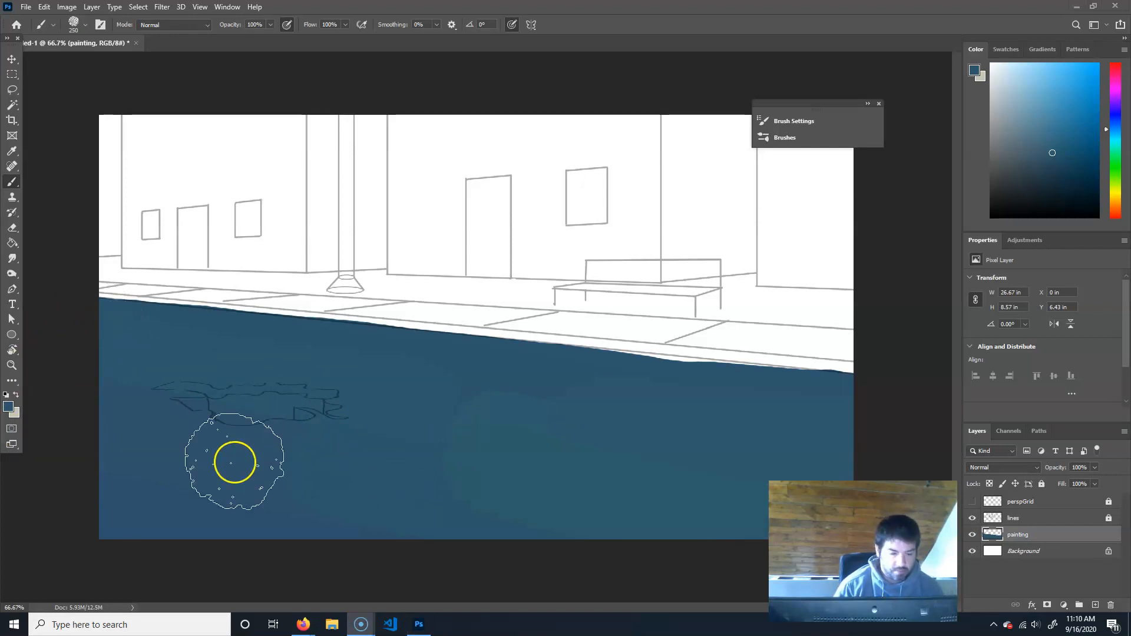
{"action": "left_click_drag", "start_coordinate": [629, 510], "coordinate": [626, 510]}
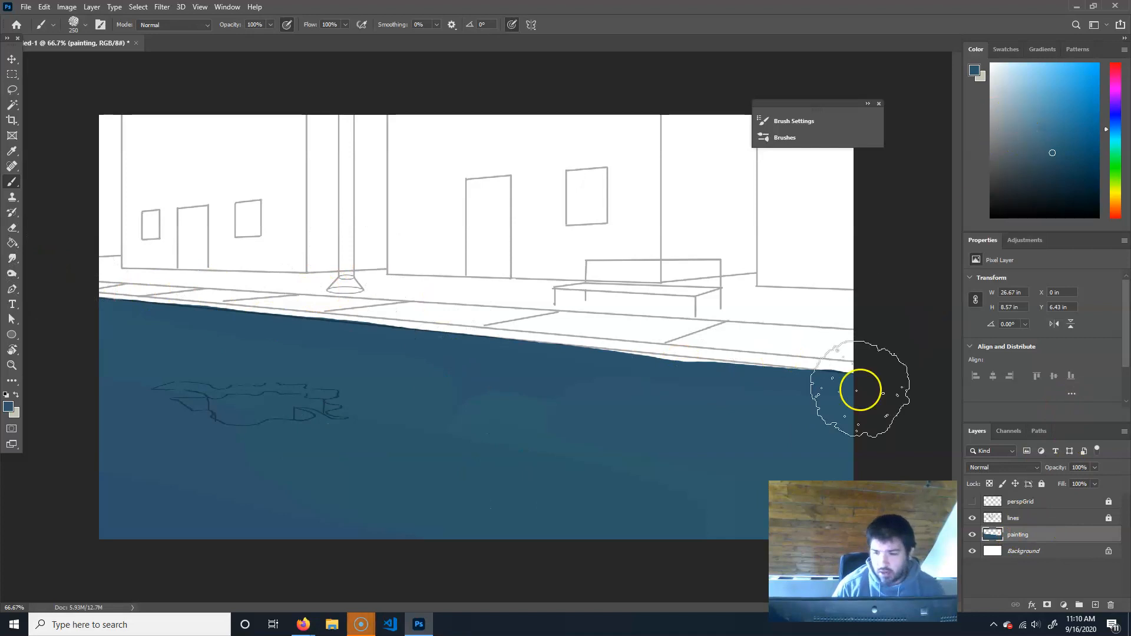
- Copy swatch E's hex code #5E7A77 from the Adobe Color page in Firefox and return to Photoshop
{"action": "mouse_move", "coordinate": [304, 626]}
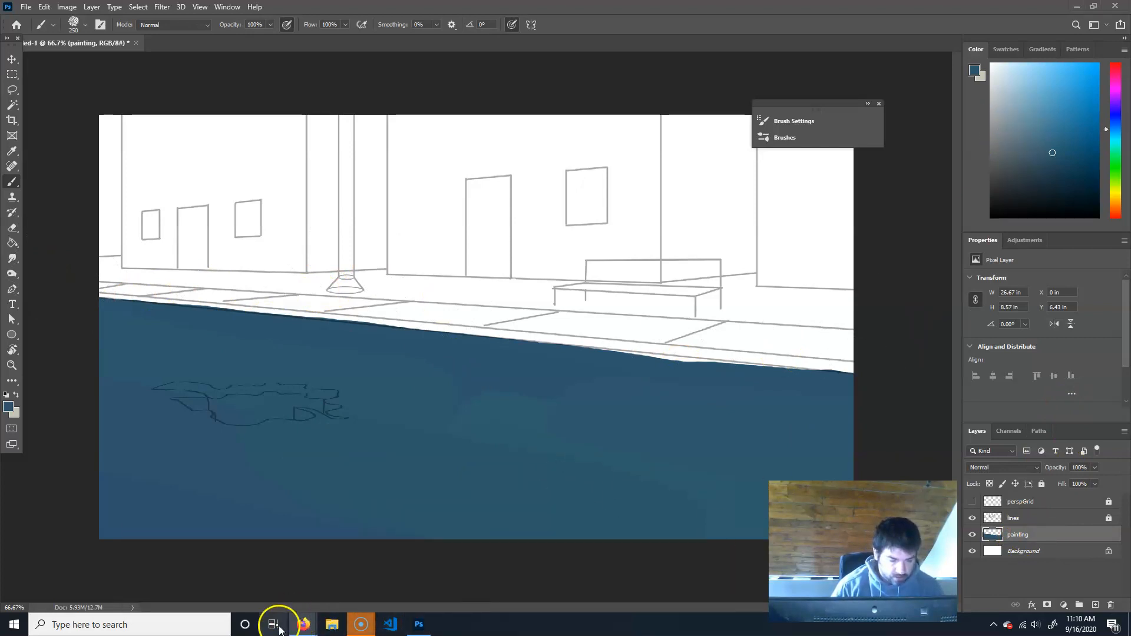
{"action": "left_click", "coordinate": [456, 550]}
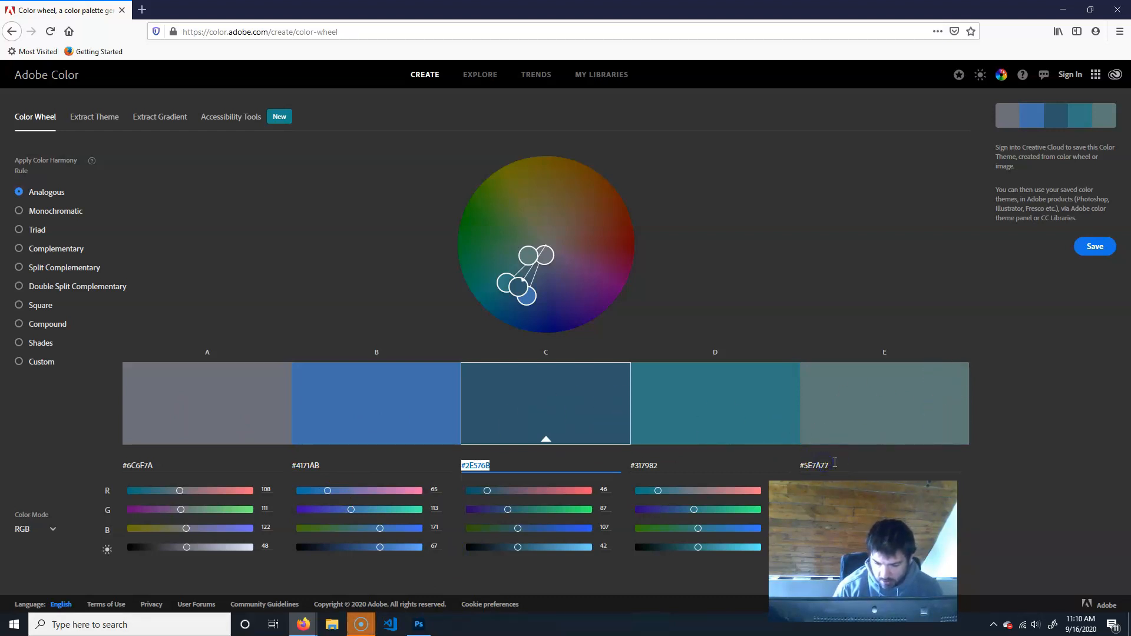
{"action": "left_click", "coordinate": [802, 465]}
{"action": "key", "text": "ctrl+c"}
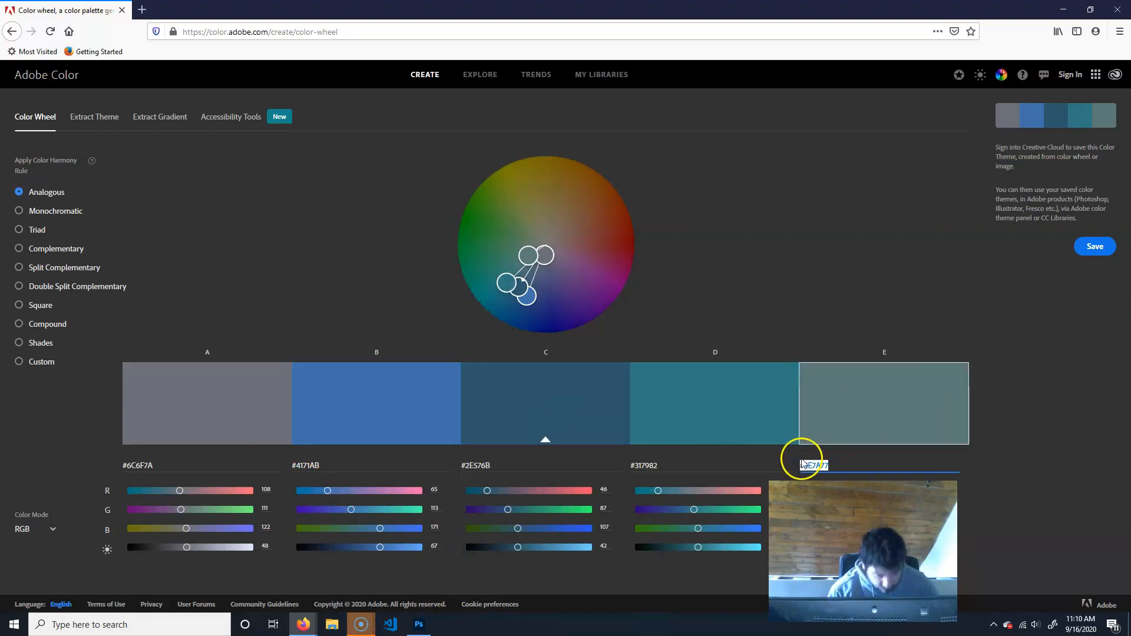
{"action": "left_click", "coordinate": [426, 623]}
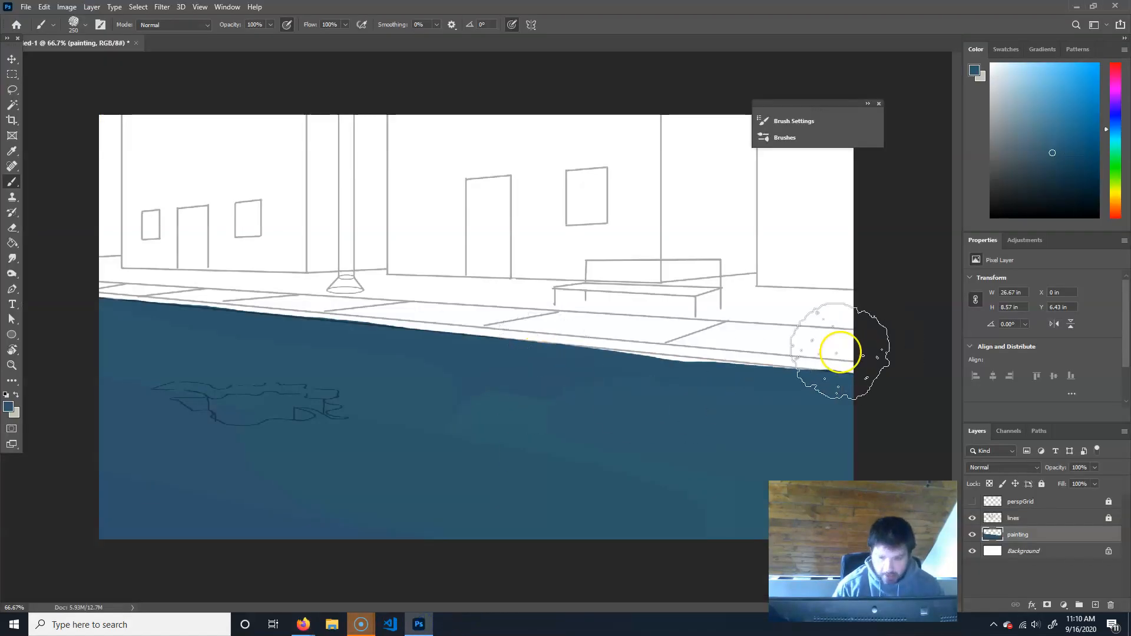
- Reduce the brush size to 60 and place a dab where the curb meets the canvas's right edge
{"action": "key", "text": "bracketleft"}
{"action": "key", "text": "bracketleft"}
{"action": "key", "text": "bracketleft"}
{"action": "key", "text": "bracketleft"}
{"action": "key", "text": "bracketleft"}
{"action": "key", "text": "bracketleft"}
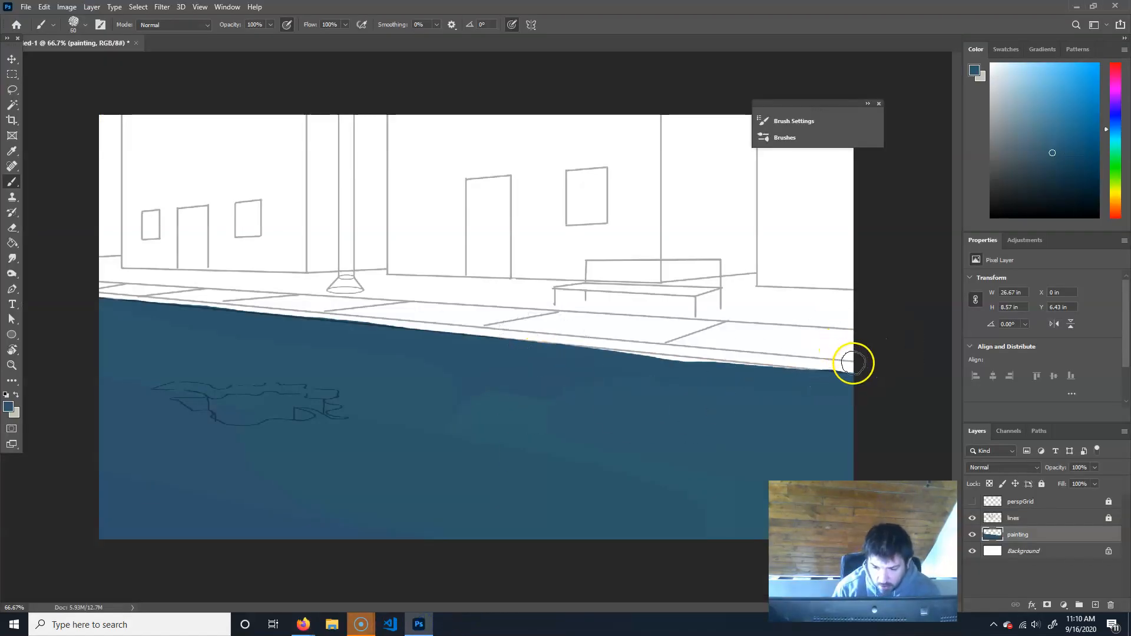
{"action": "left_click", "coordinate": [854, 368]}
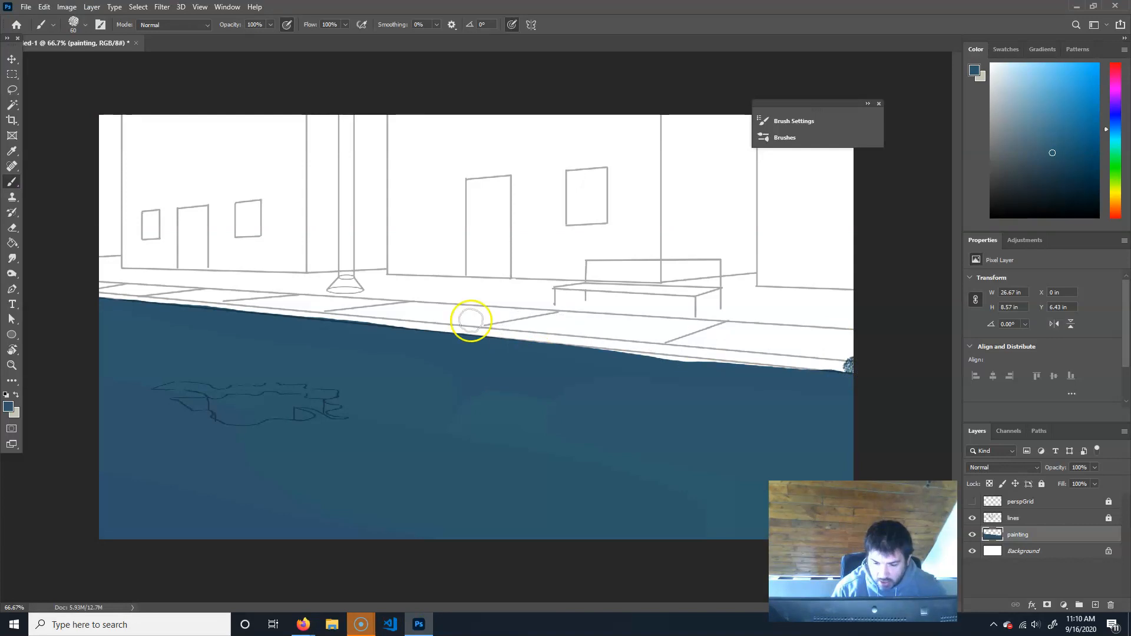
- Set the foreground color to #5E7A77 and paint a straight band along the curb across the canvas with a size 35 brush
{"action": "left_click", "coordinate": [8, 407]}
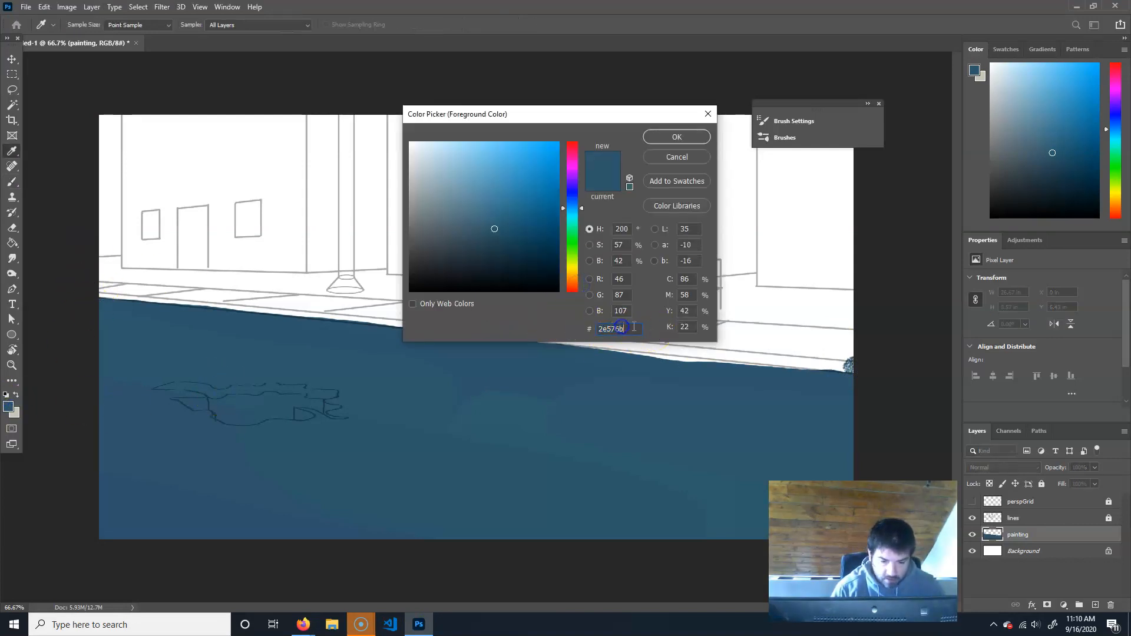
{"action": "key", "text": "ctrl+v"}
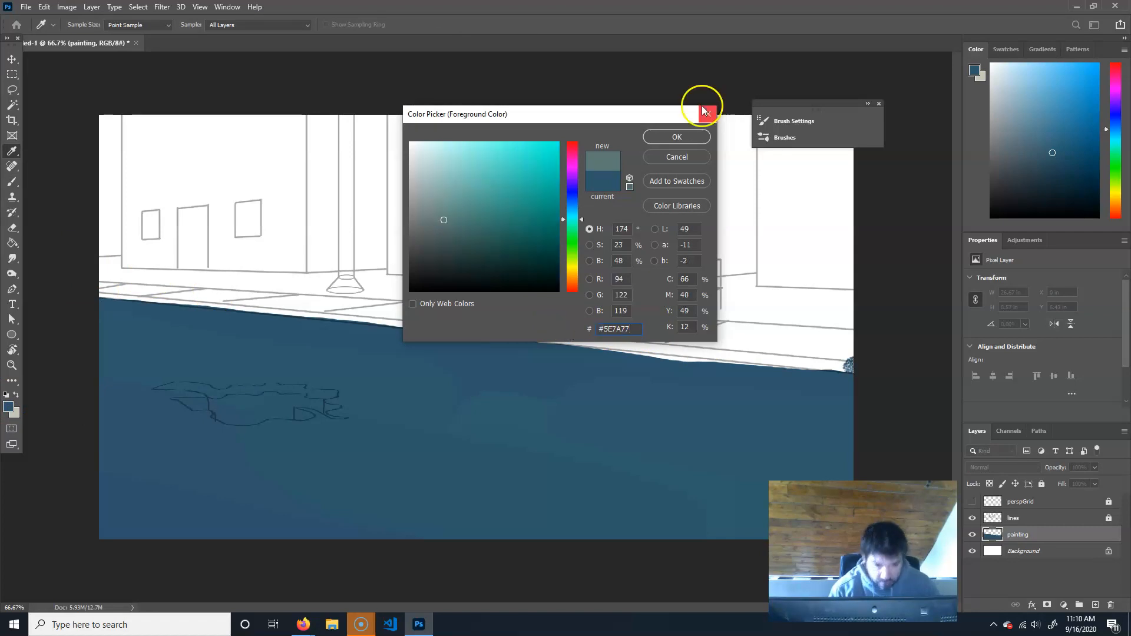
{"action": "left_click", "coordinate": [677, 137]}
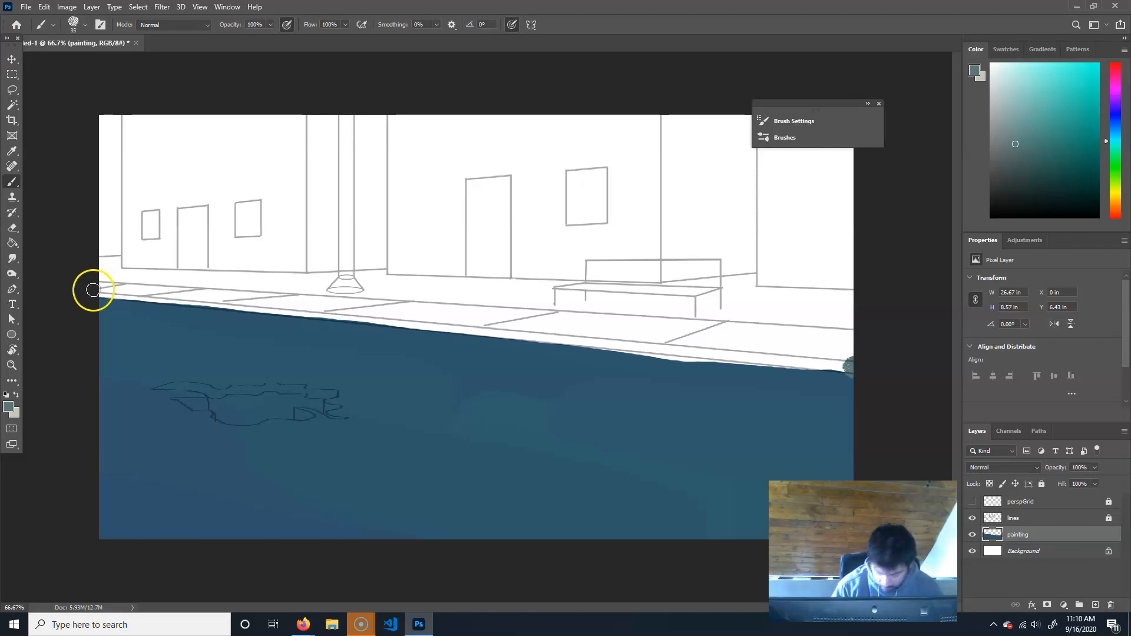
{"action": "left_click_drag", "start_coordinate": [93, 290], "coordinate": [93, 291]}
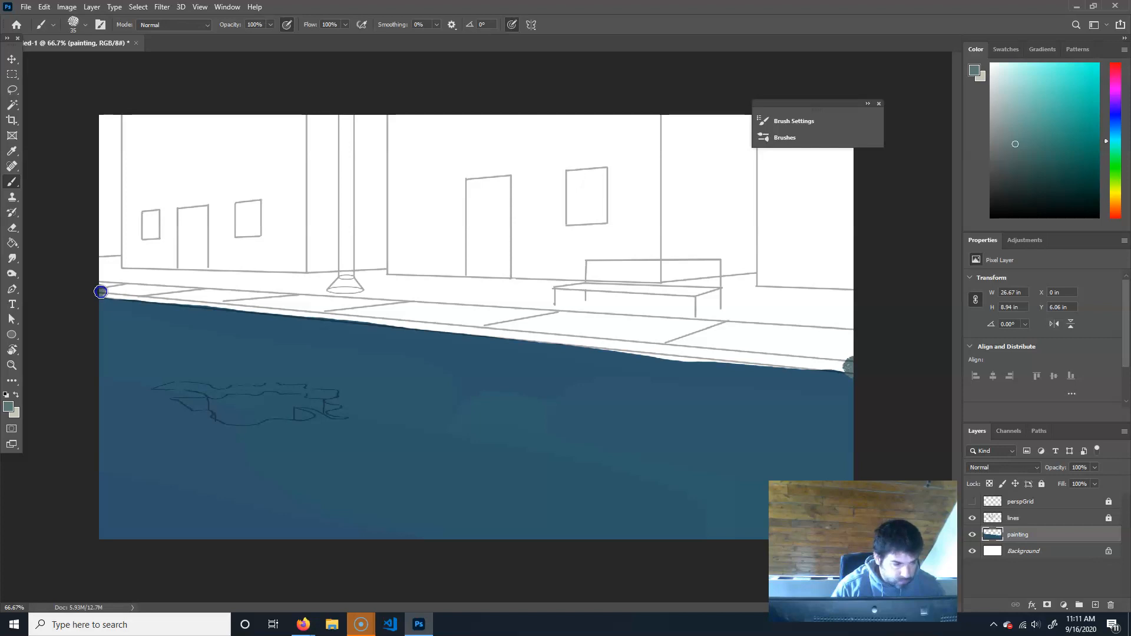
{"action": "left_click", "coordinate": [855, 369], "text": "shift"}
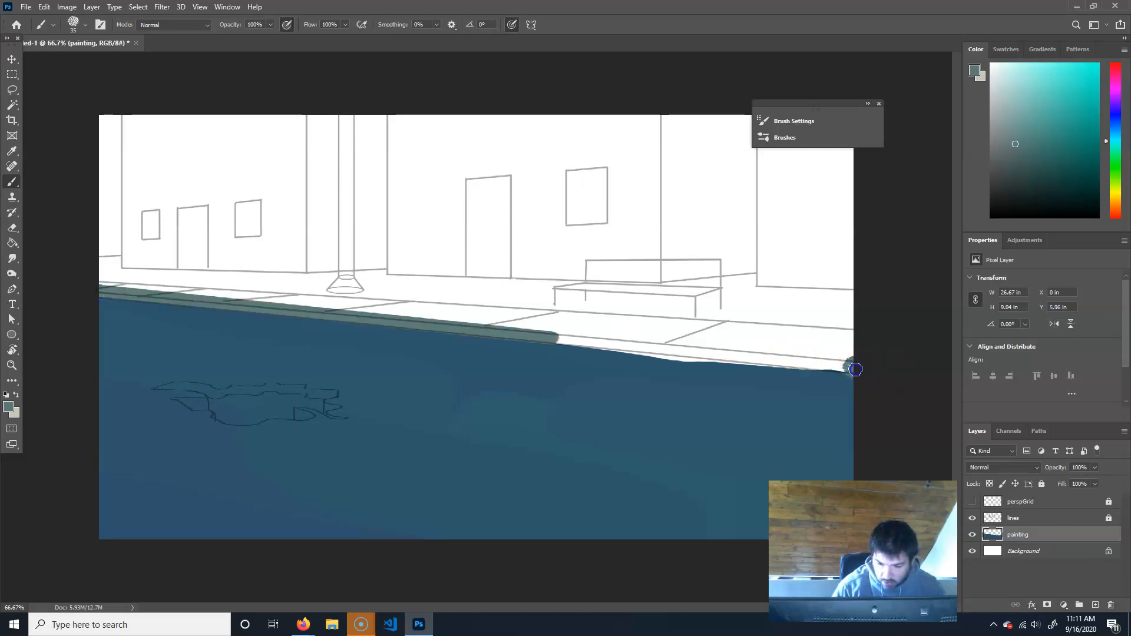
- Fill the sidewalk above the curb with the gray-green color up to its back edge, enlarging the brush to 70
{"action": "left_click_drag", "start_coordinate": [832, 357], "coordinate": [602, 341]}
{"action": "key", "text": "bracketright"}
{"action": "key", "text": "bracketright"}
{"action": "left_click", "coordinate": [852, 354]}
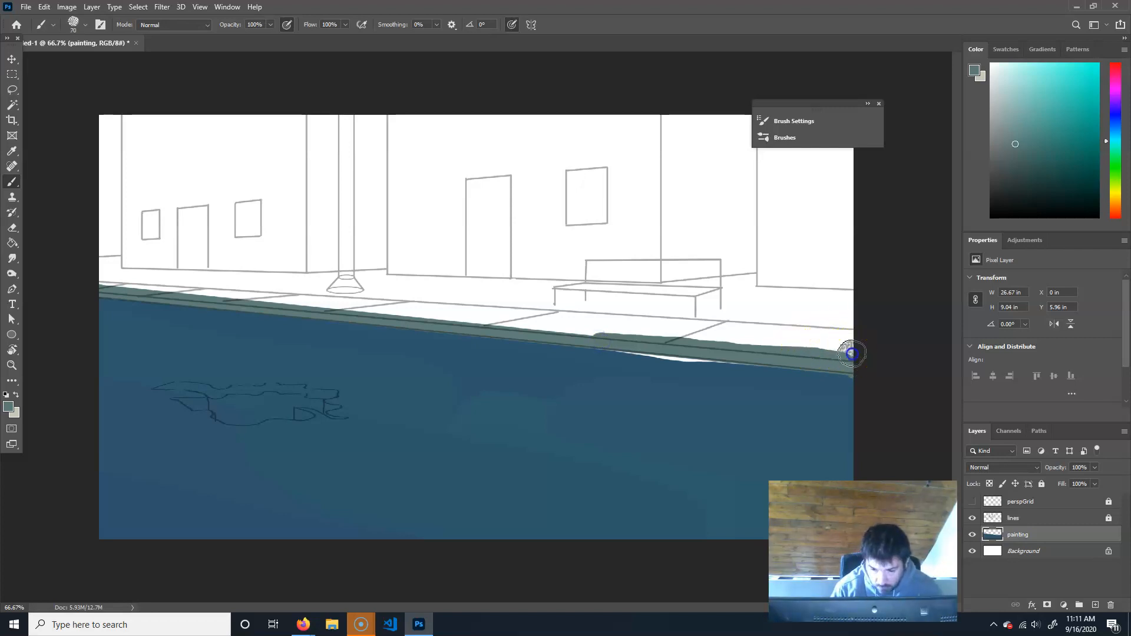
{"action": "left_click", "coordinate": [101, 283], "text": "shift"}
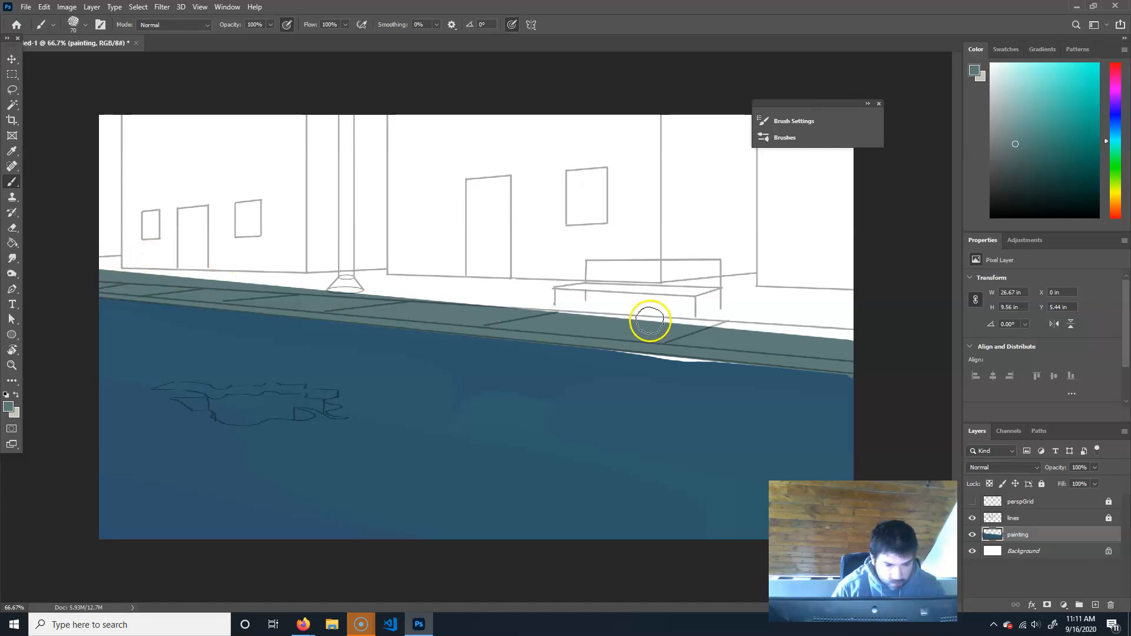
{"action": "left_click", "coordinate": [853, 340]}
{"action": "left_click_drag", "start_coordinate": [809, 340], "coordinate": [589, 324]}
{"action": "left_click_drag", "start_coordinate": [516, 321], "coordinate": [498, 317]}
{"action": "left_click_drag", "start_coordinate": [699, 336], "coordinate": [794, 348]}
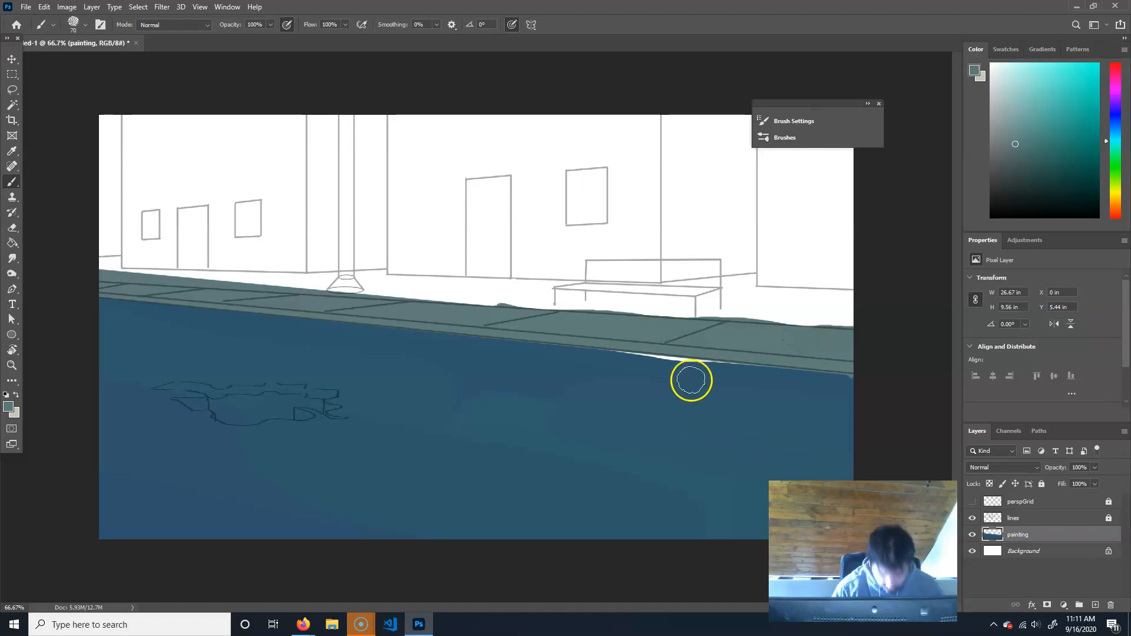
- Sample the street's dark blue and cover the white gap below the curb
{"action": "left_click", "coordinate": [740, 372], "text": "alt"}
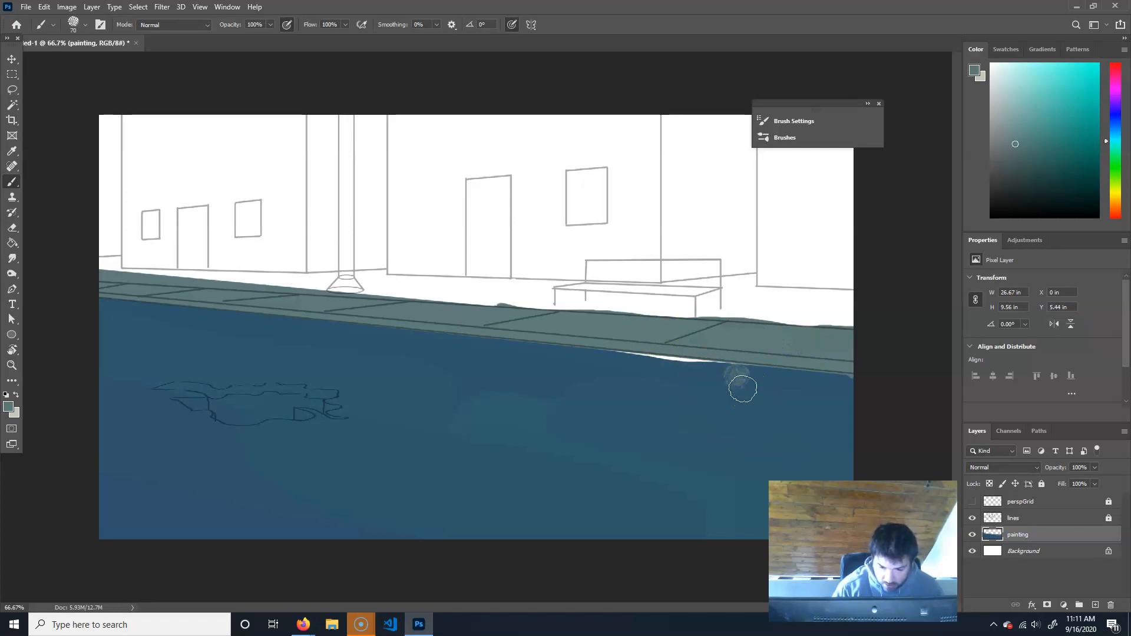
{"action": "left_click", "coordinate": [787, 390], "text": "alt"}
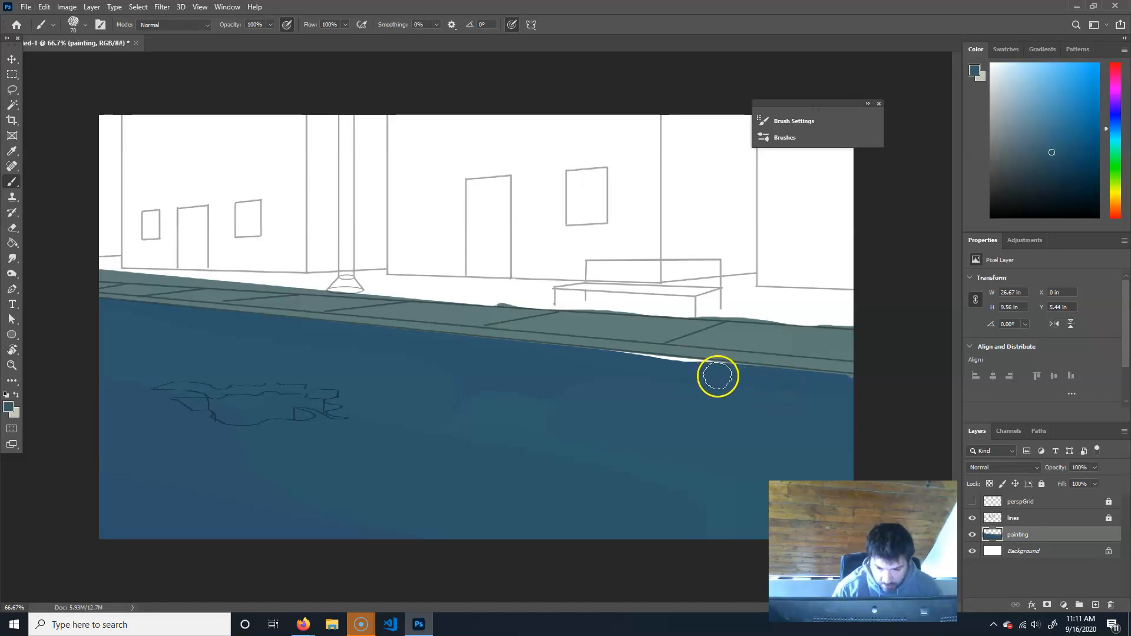
{"action": "mouse_move", "coordinate": [648, 364]}
{"action": "left_mouse_down"}
{"action": "mouse_move", "coordinate": [564, 368]}
{"action": "mouse_move", "coordinate": [731, 381]}
{"action": "left_mouse_up"}
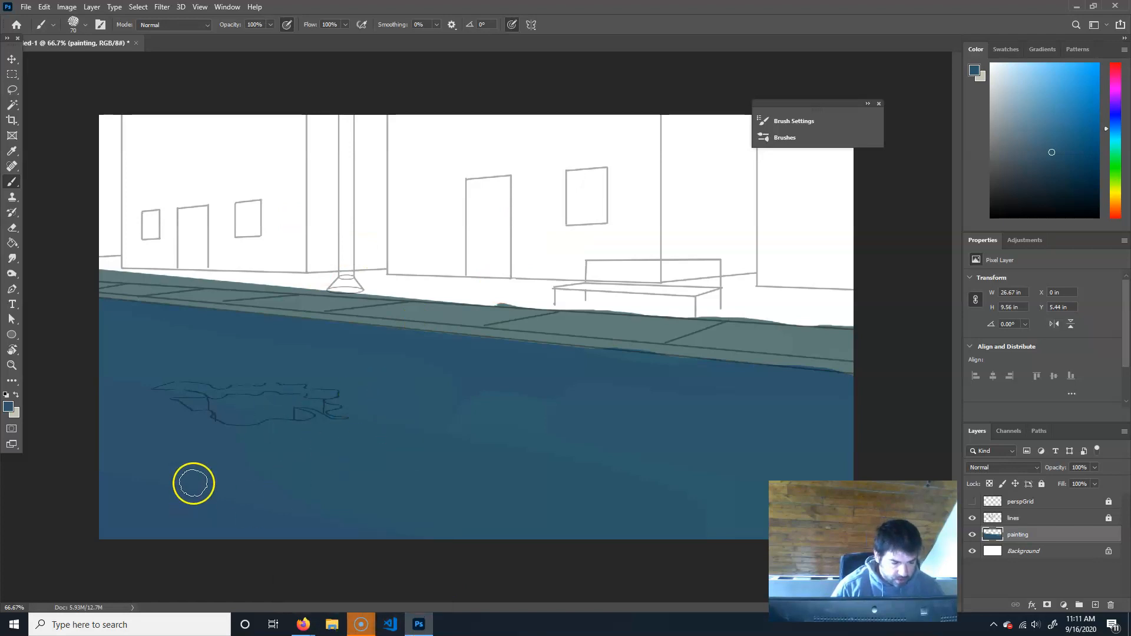
- Paint the ground strip between the sidewalk and the buildings dark blue across the canvas, covering the area around the bench and lamp post base
{"action": "left_click", "coordinate": [862, 316]}
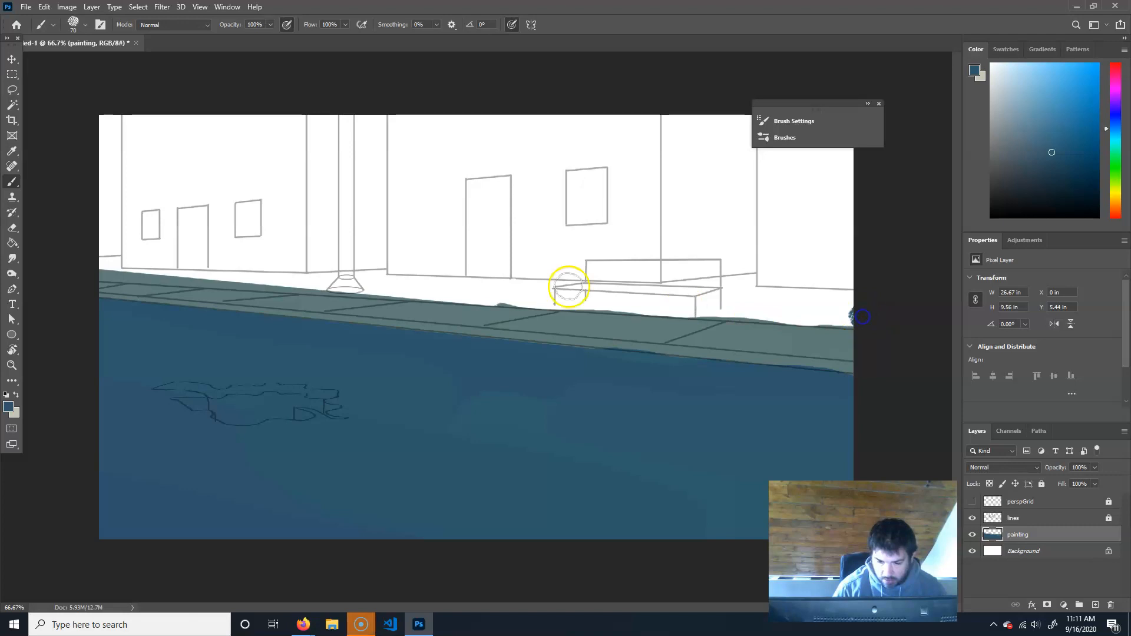
{"action": "left_click", "coordinate": [89, 267], "text": "shift"}
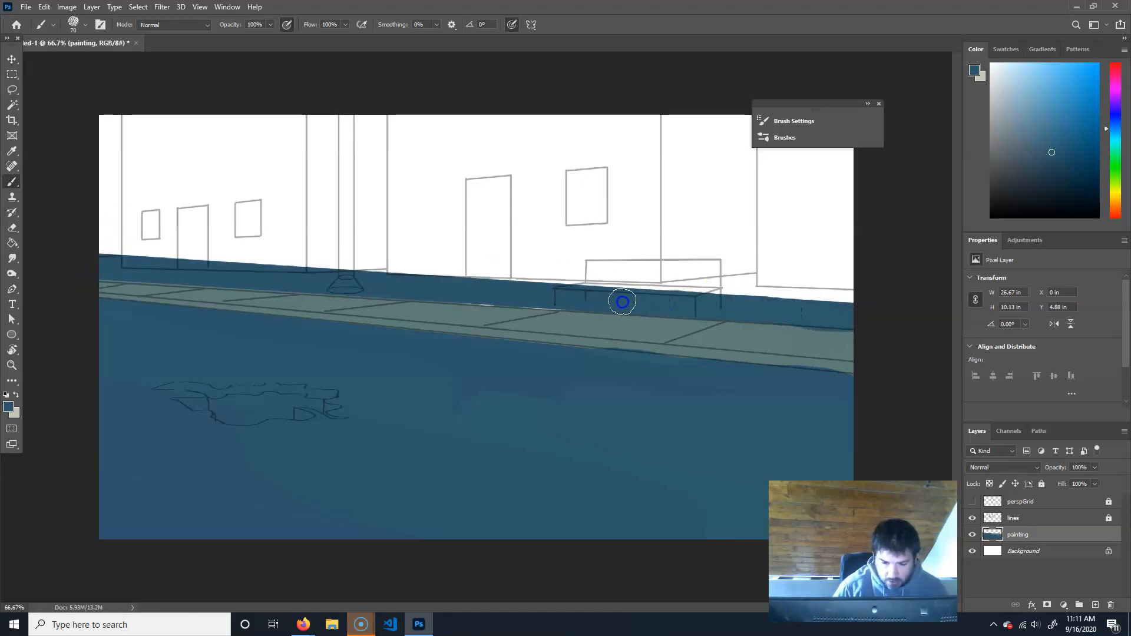
{"action": "mouse_move", "coordinate": [328, 275]}
{"action": "left_mouse_down"}
{"action": "mouse_move", "coordinate": [905, 298]}
{"action": "mouse_move", "coordinate": [627, 276]}
{"action": "mouse_move", "coordinate": [761, 275]}
{"action": "mouse_move", "coordinate": [646, 278]}
{"action": "mouse_move", "coordinate": [746, 291]}
{"action": "left_mouse_up"}
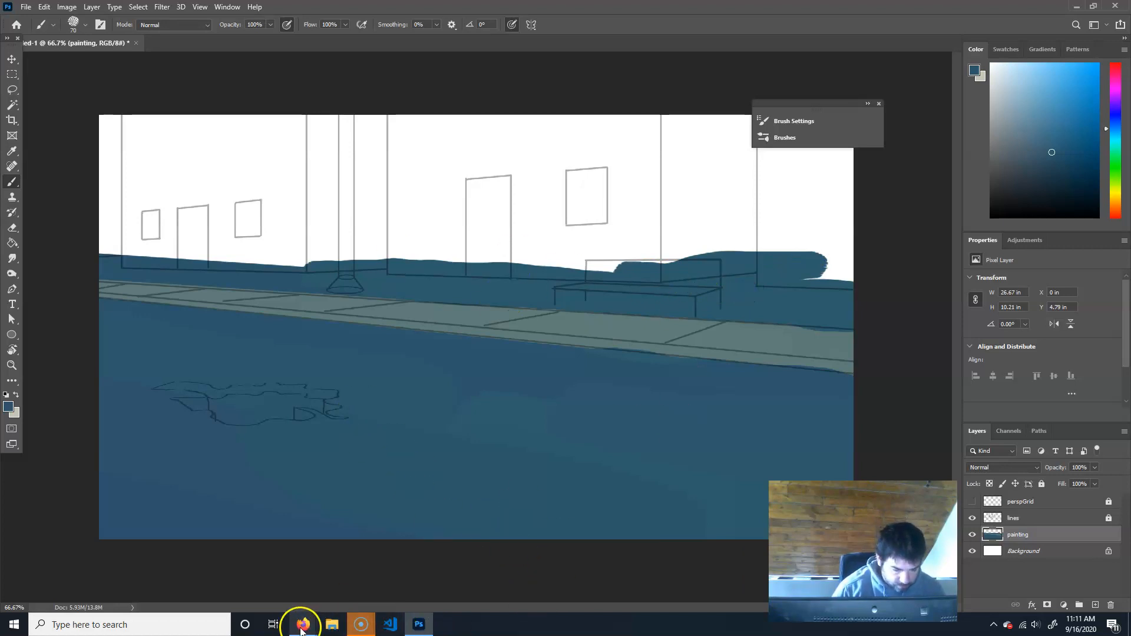
- Copy swatch D's hex code #317982 from the Adobe Color page in Firefox and return to Photoshop
{"action": "mouse_move", "coordinate": [303, 623]}
{"action": "left_click", "coordinate": [400, 583]}
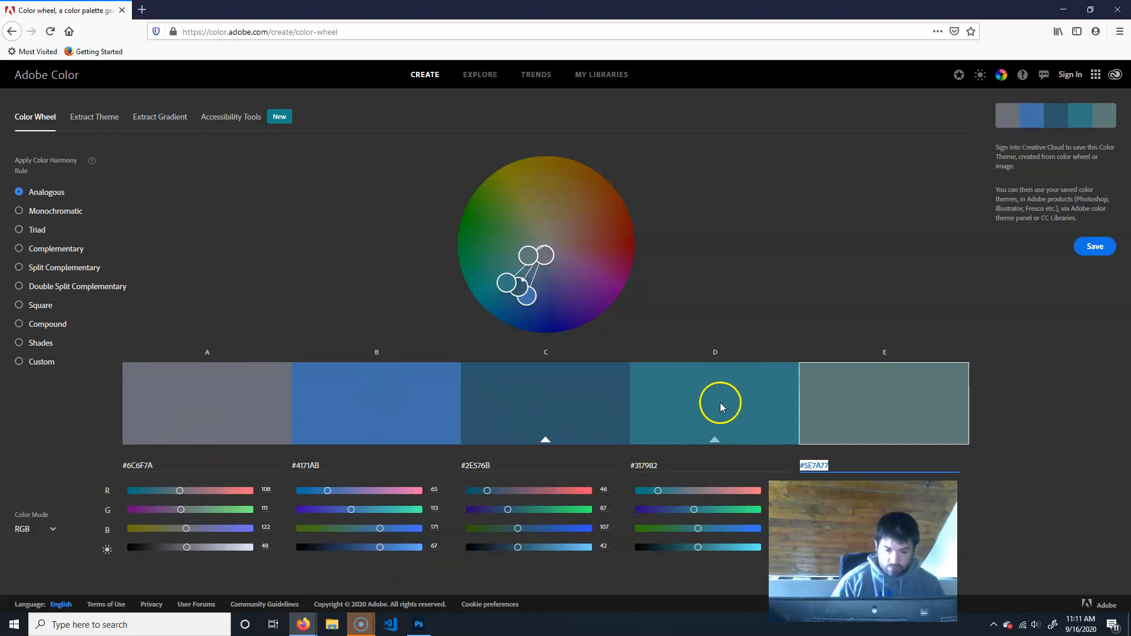
{"action": "left_click", "coordinate": [654, 465]}
{"action": "left_click", "coordinate": [664, 463]}
{"action": "key", "text": "ctrl+c"}
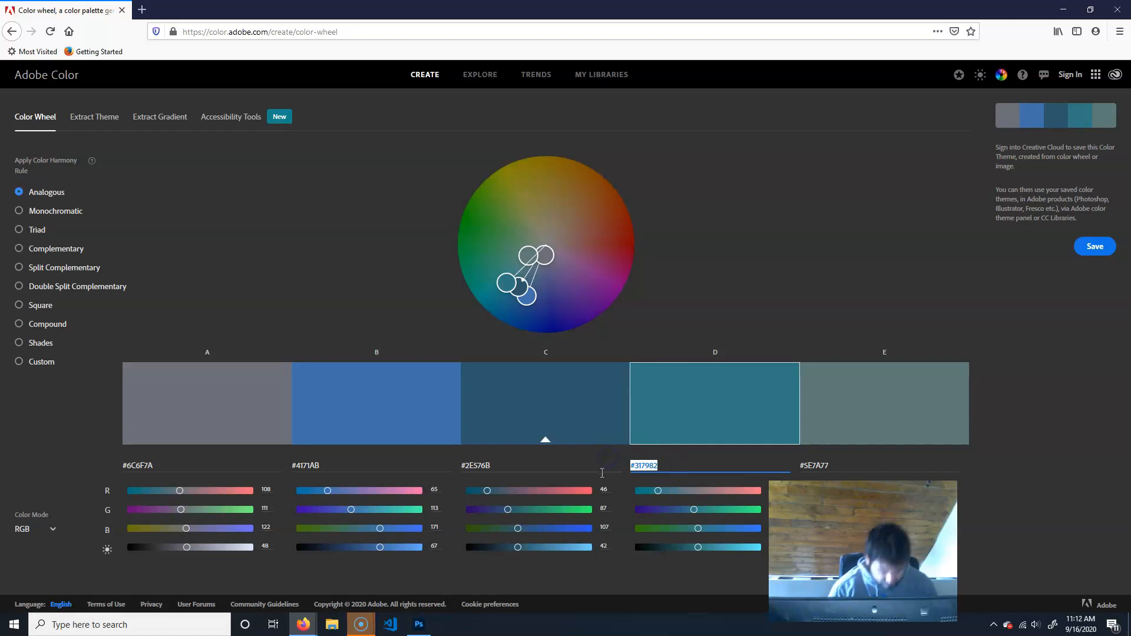
{"action": "left_click", "coordinate": [427, 622]}
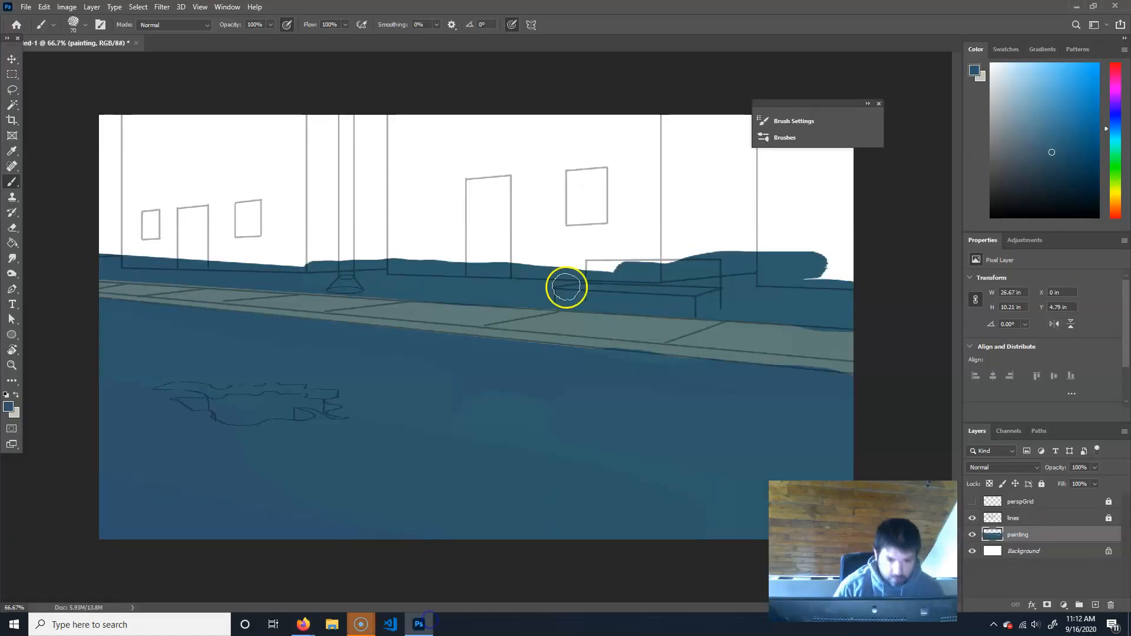
- Set the foreground color to #317982 and switch back to the Brush tool
{"action": "left_click", "coordinate": [24, 412]}
{"action": "double_click", "coordinate": [609, 329]}
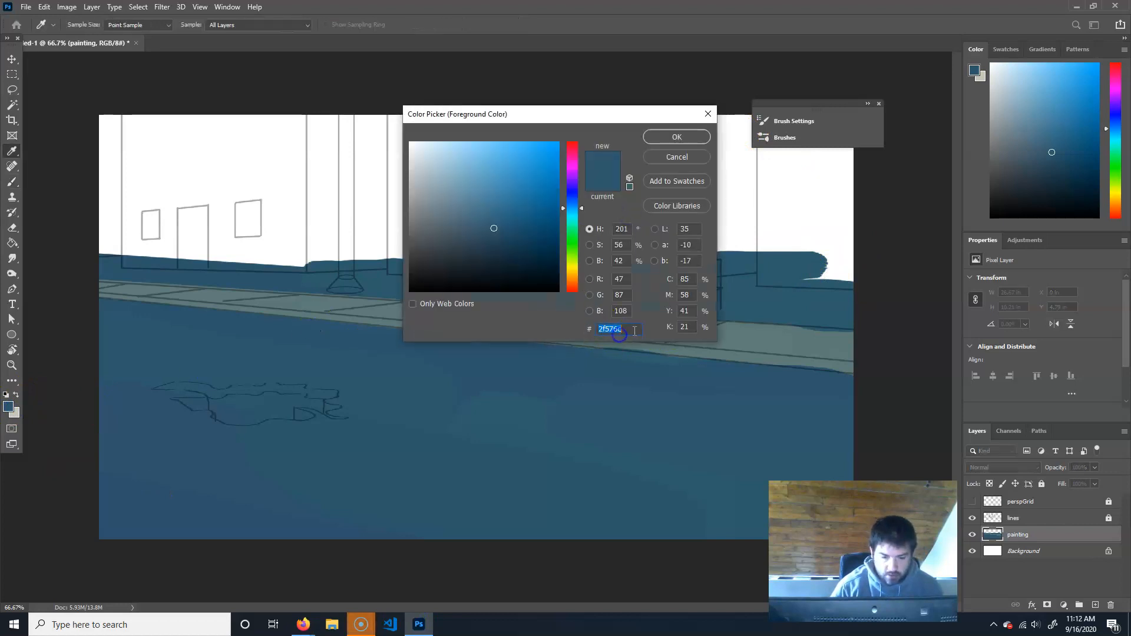
{"action": "key", "text": "ctrl+v"}
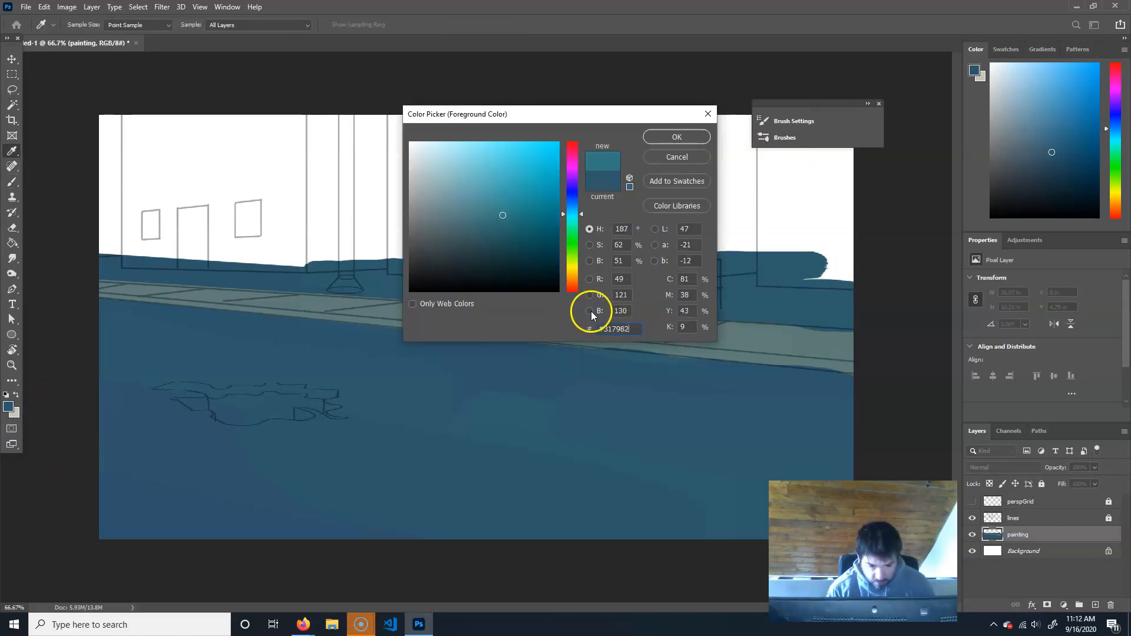
{"action": "key", "text": "Return"}
{"action": "key", "text": "b"}
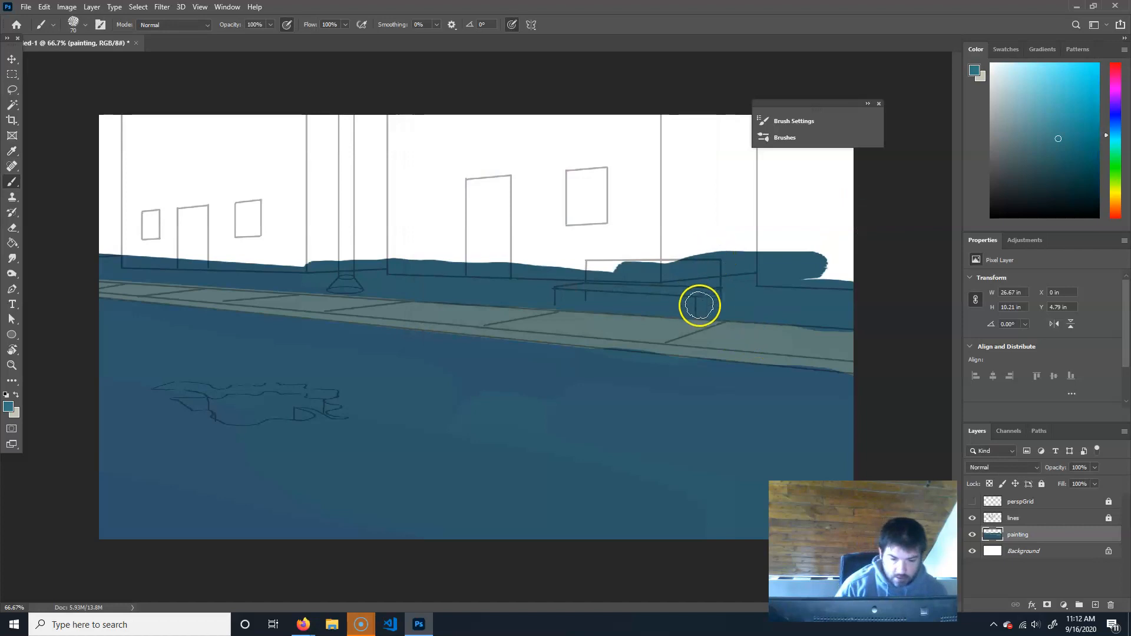
- Close the floating brush panel covering the canvas and paint the far-right building wall teal down to its base line
{"action": "left_click_drag", "start_coordinate": [776, 272], "coordinate": [759, 145]}
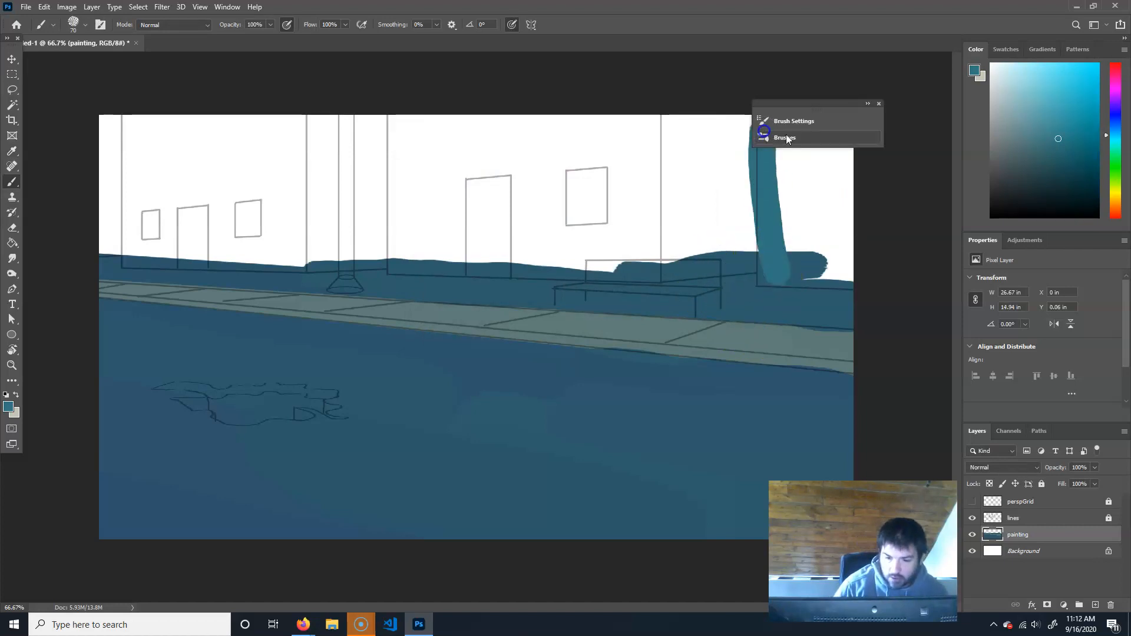
{"action": "key", "text": "ctrl+z"}
{"action": "left_click", "coordinate": [878, 105]}
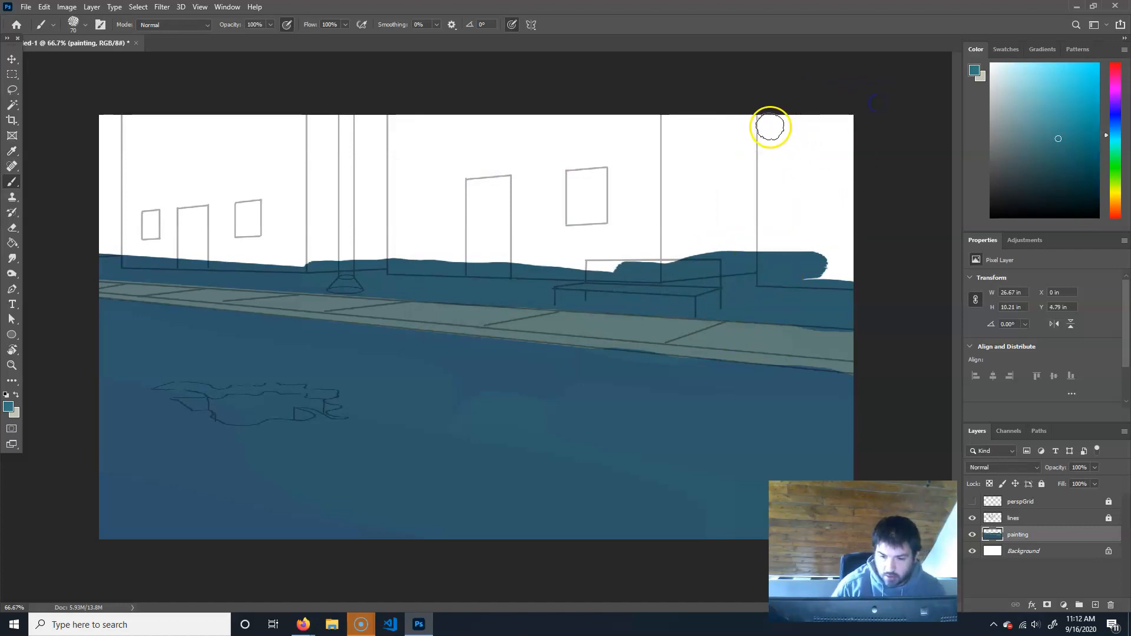
{"action": "left_click_drag", "start_coordinate": [771, 113], "coordinate": [766, 245]}
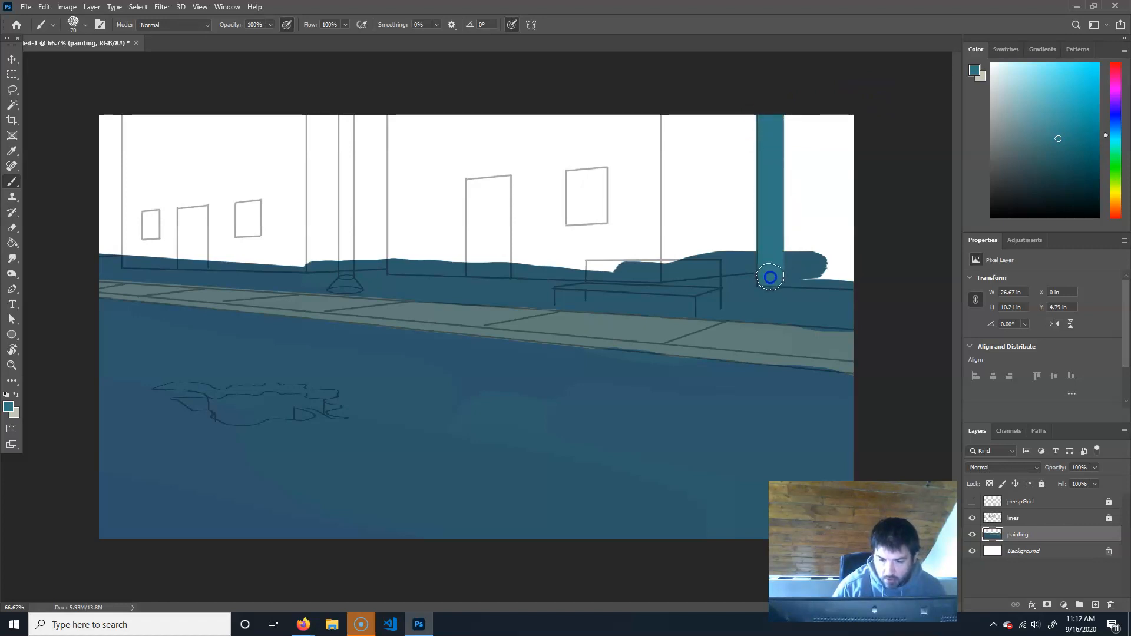
{"action": "mouse_move", "coordinate": [769, 272]}
{"action": "left_mouse_down"}
{"action": "mouse_move", "coordinate": [873, 280]}
{"action": "mouse_move", "coordinate": [849, 259]}
{"action": "mouse_move", "coordinate": [834, 115]}
{"action": "mouse_move", "coordinate": [816, 192]}
{"action": "mouse_move", "coordinate": [792, 181]}
{"action": "mouse_move", "coordinate": [783, 117]}
{"action": "mouse_move", "coordinate": [788, 261]}
{"action": "mouse_move", "coordinate": [779, 175]}
{"action": "mouse_move", "coordinate": [814, 262]}
{"action": "left_mouse_up"}
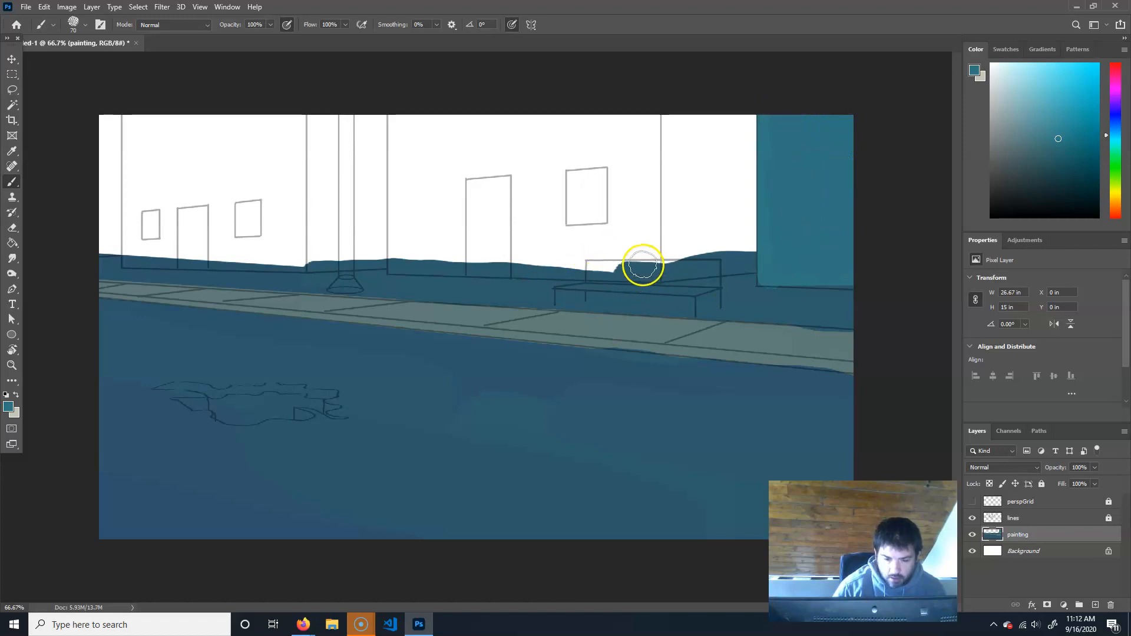
- Paint the remaining building walls teal, from the wall behind the bench across to the far-left building's outer edge
{"action": "left_click_drag", "start_coordinate": [641, 248], "coordinate": [636, 94]}
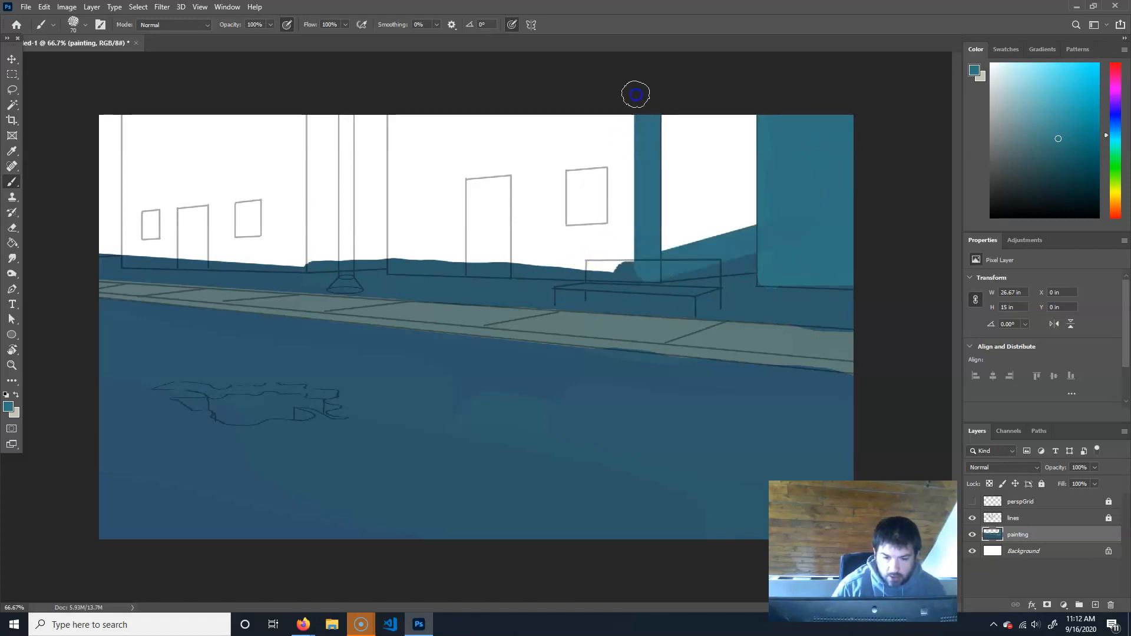
{"action": "left_click_drag", "start_coordinate": [656, 268], "coordinate": [775, 253]}
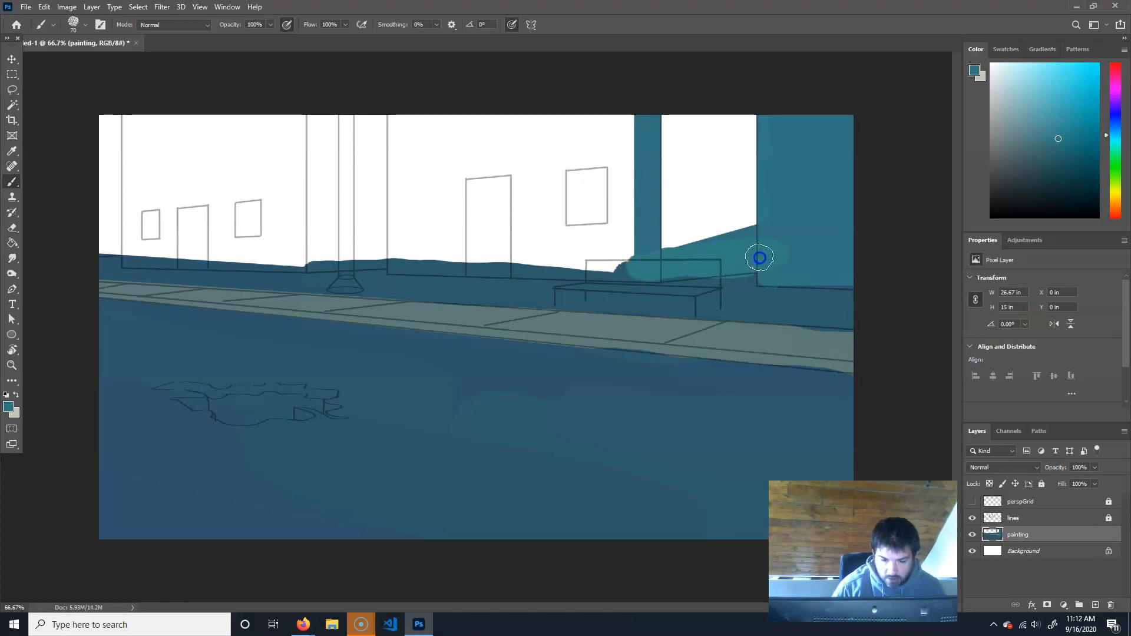
{"action": "mouse_move", "coordinate": [647, 269]}
{"action": "left_mouse_down"}
{"action": "mouse_move", "coordinate": [399, 262]}
{"action": "mouse_move", "coordinate": [402, 89]}
{"action": "mouse_move", "coordinate": [401, 233]}
{"action": "mouse_move", "coordinate": [403, 158]}
{"action": "mouse_move", "coordinate": [460, 141]}
{"action": "mouse_move", "coordinate": [479, 107]}
{"action": "mouse_move", "coordinate": [500, 117]}
{"action": "mouse_move", "coordinate": [424, 138]}
{"action": "mouse_move", "coordinate": [491, 148]}
{"action": "mouse_move", "coordinate": [732, 129]}
{"action": "mouse_move", "coordinate": [709, 119]}
{"action": "mouse_move", "coordinate": [588, 168]}
{"action": "mouse_move", "coordinate": [801, 153]}
{"action": "mouse_move", "coordinate": [762, 232]}
{"action": "mouse_move", "coordinate": [692, 239]}
{"action": "mouse_move", "coordinate": [717, 142]}
{"action": "mouse_move", "coordinate": [715, 177]}
{"action": "mouse_move", "coordinate": [683, 185]}
{"action": "mouse_move", "coordinate": [622, 249]}
{"action": "mouse_move", "coordinate": [423, 246]}
{"action": "mouse_move", "coordinate": [602, 172]}
{"action": "mouse_move", "coordinate": [405, 170]}
{"action": "mouse_move", "coordinate": [434, 156]}
{"action": "mouse_move", "coordinate": [652, 181]}
{"action": "mouse_move", "coordinate": [569, 224]}
{"action": "mouse_move", "coordinate": [657, 217]}
{"action": "mouse_move", "coordinate": [515, 212]}
{"action": "mouse_move", "coordinate": [645, 260]}
{"action": "mouse_move", "coordinate": [509, 268]}
{"action": "mouse_move", "coordinate": [361, 252]}
{"action": "mouse_move", "coordinate": [394, 243]}
{"action": "mouse_move", "coordinate": [291, 265]}
{"action": "mouse_move", "coordinate": [218, 252]}
{"action": "mouse_move", "coordinate": [128, 259]}
{"action": "mouse_move", "coordinate": [144, 116]}
{"action": "mouse_move", "coordinate": [142, 160]}
{"action": "mouse_move", "coordinate": [161, 118]}
{"action": "mouse_move", "coordinate": [177, 175]}
{"action": "mouse_move", "coordinate": [266, 136]}
{"action": "mouse_move", "coordinate": [352, 162]}
{"action": "mouse_move", "coordinate": [206, 128]}
{"action": "mouse_move", "coordinate": [343, 117]}
{"action": "mouse_move", "coordinate": [303, 131]}
{"action": "mouse_move", "coordinate": [321, 142]}
{"action": "mouse_move", "coordinate": [292, 139]}
{"action": "mouse_move", "coordinate": [250, 196]}
{"action": "mouse_move", "coordinate": [212, 207]}
{"action": "mouse_move", "coordinate": [283, 232]}
{"action": "mouse_move", "coordinate": [398, 225]}
{"action": "mouse_move", "coordinate": [179, 242]}
{"action": "mouse_move", "coordinate": [168, 215]}
{"action": "mouse_move", "coordinate": [147, 207]}
{"action": "mouse_move", "coordinate": [298, 161]}
{"action": "left_mouse_up"}
{"action": "mouse_move", "coordinate": [420, 237]}
{"action": "left_mouse_down"}
{"action": "mouse_move", "coordinate": [485, 249]}
{"action": "mouse_move", "coordinate": [754, 214]}
{"action": "left_mouse_up"}
{"action": "left_click_drag", "start_coordinate": [394, 187], "coordinate": [747, 178]}
{"action": "mouse_move", "coordinate": [366, 167]}
{"action": "left_mouse_down"}
{"action": "mouse_move", "coordinate": [582, 156]}
{"action": "mouse_move", "coordinate": [532, 178]}
{"action": "left_mouse_up"}
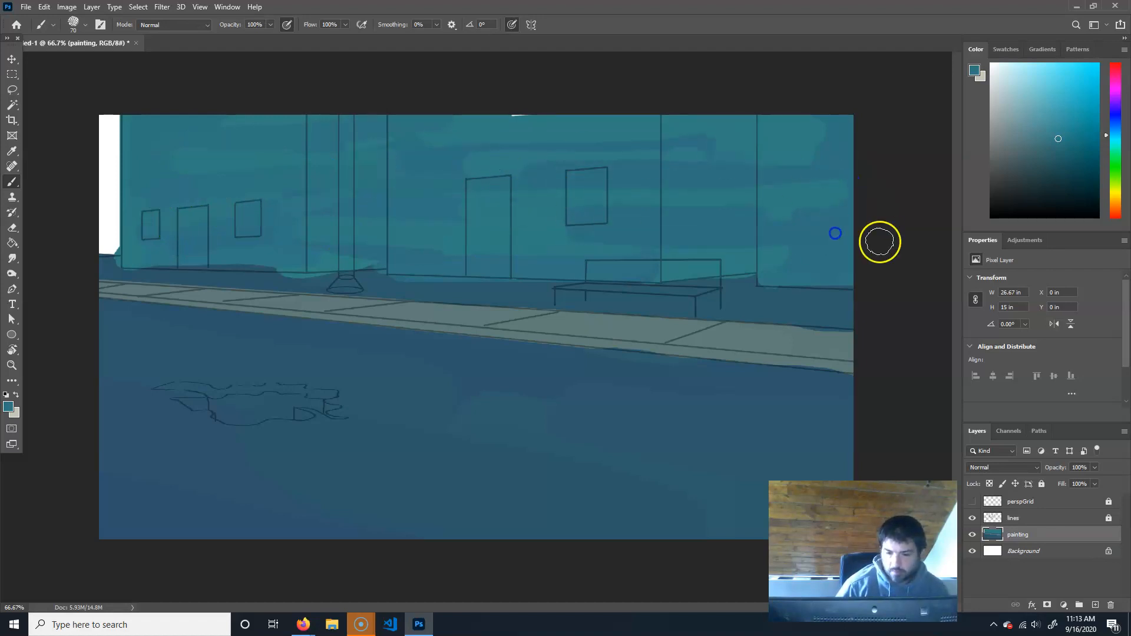
{"action": "left_click_drag", "start_coordinate": [755, 126], "coordinate": [552, 127]}
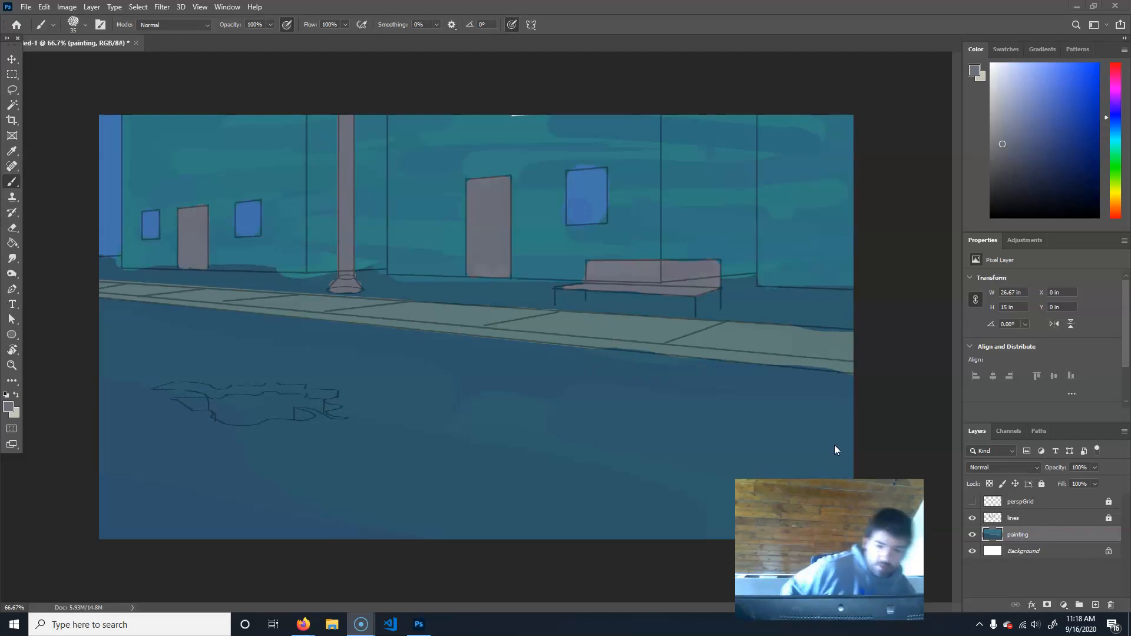
- Sample the street's blue beside the puddle outline and shift the foreground color to a darker, more violet-leaning blue
{"action": "left_click_drag", "start_coordinate": [315, 397], "coordinate": [270, 387]}
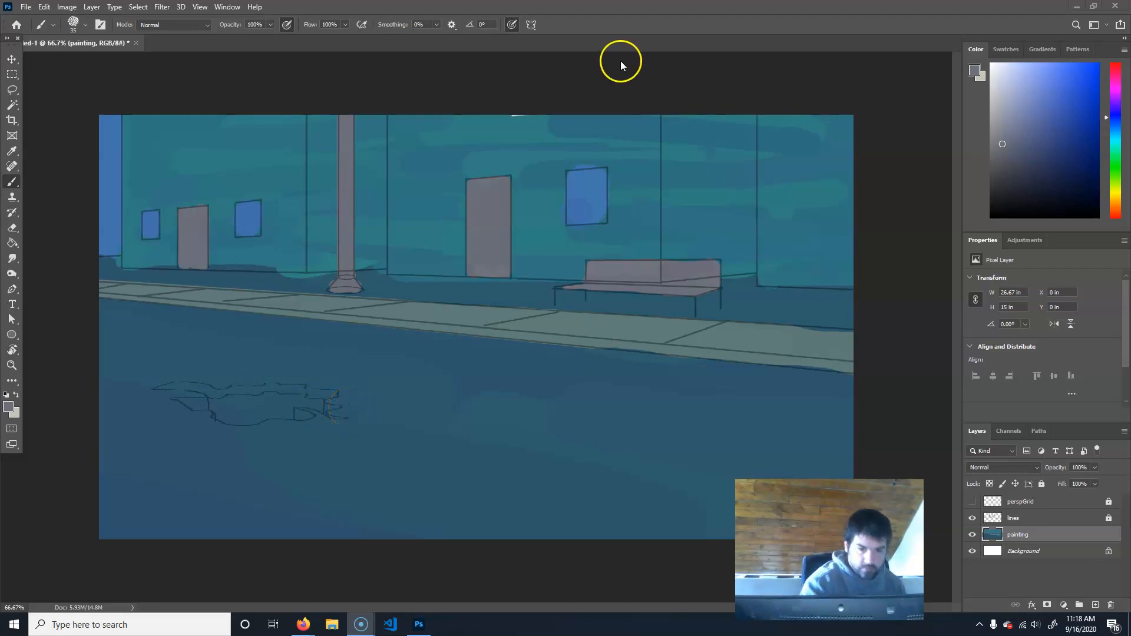
{"action": "key", "text": "ctrl+plus"}
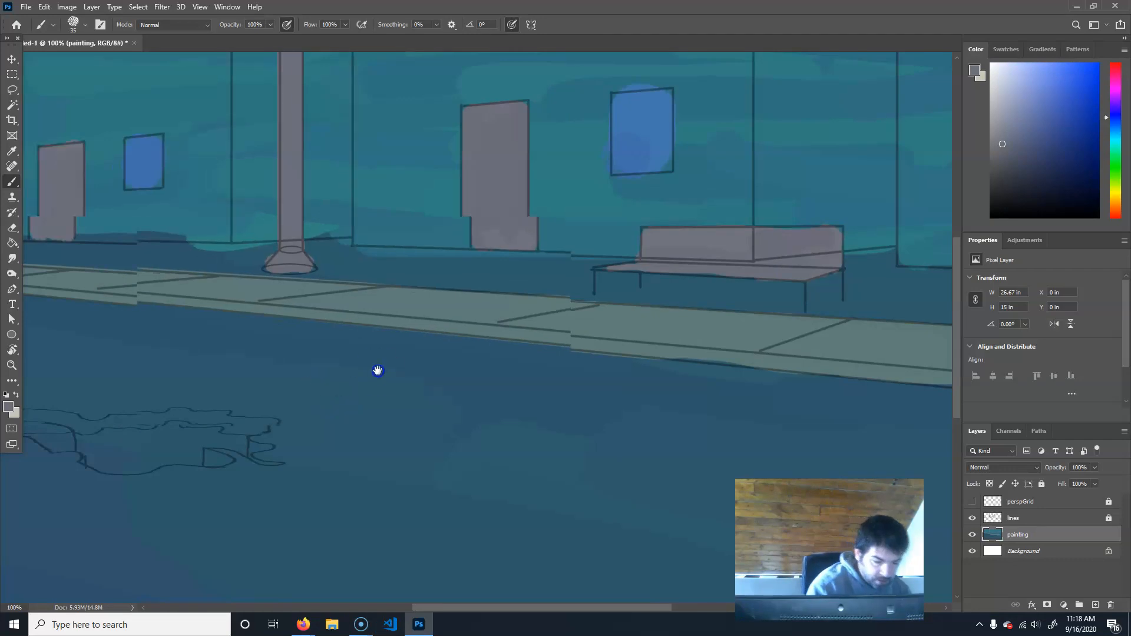
{"action": "left_click_drag", "start_coordinate": [377, 371], "coordinate": [568, 298]}
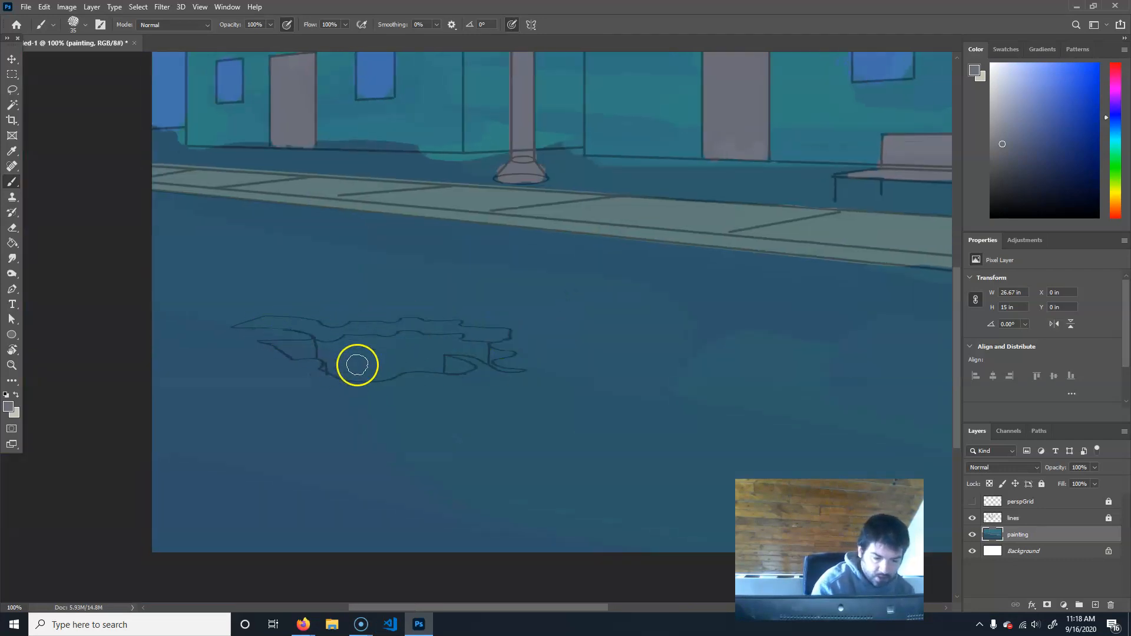
{"action": "key", "text": "alt"}
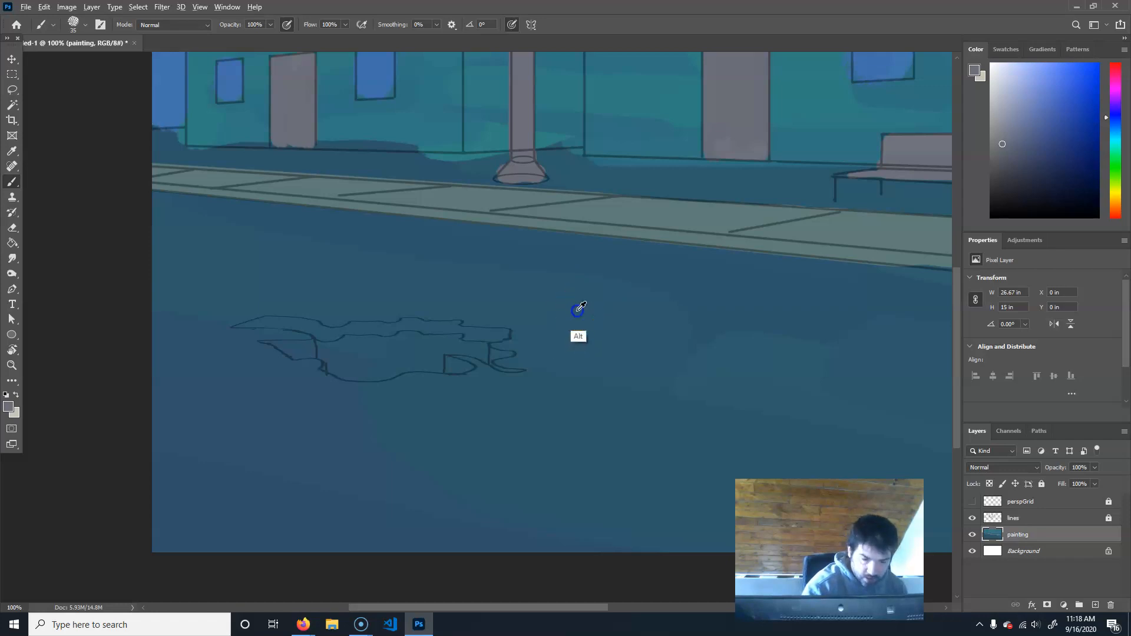
{"action": "left_click", "coordinate": [579, 309], "text": "alt"}
{"action": "left_click_drag", "start_coordinate": [1064, 147], "coordinate": [1054, 164]}
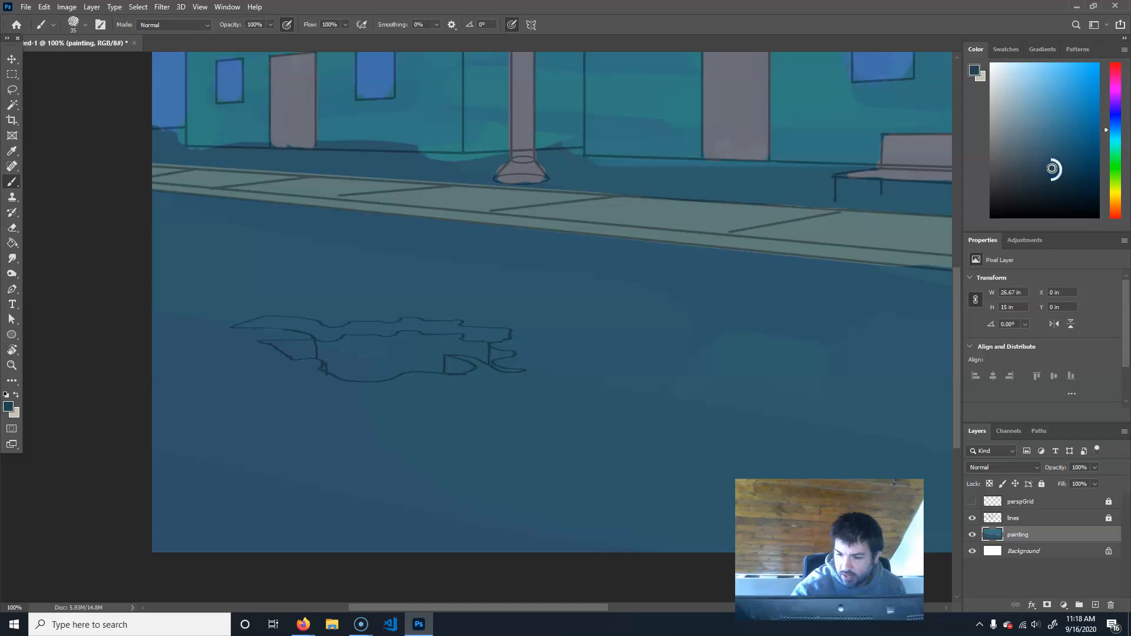
{"action": "left_click_drag", "start_coordinate": [1108, 129], "coordinate": [1106, 125]}
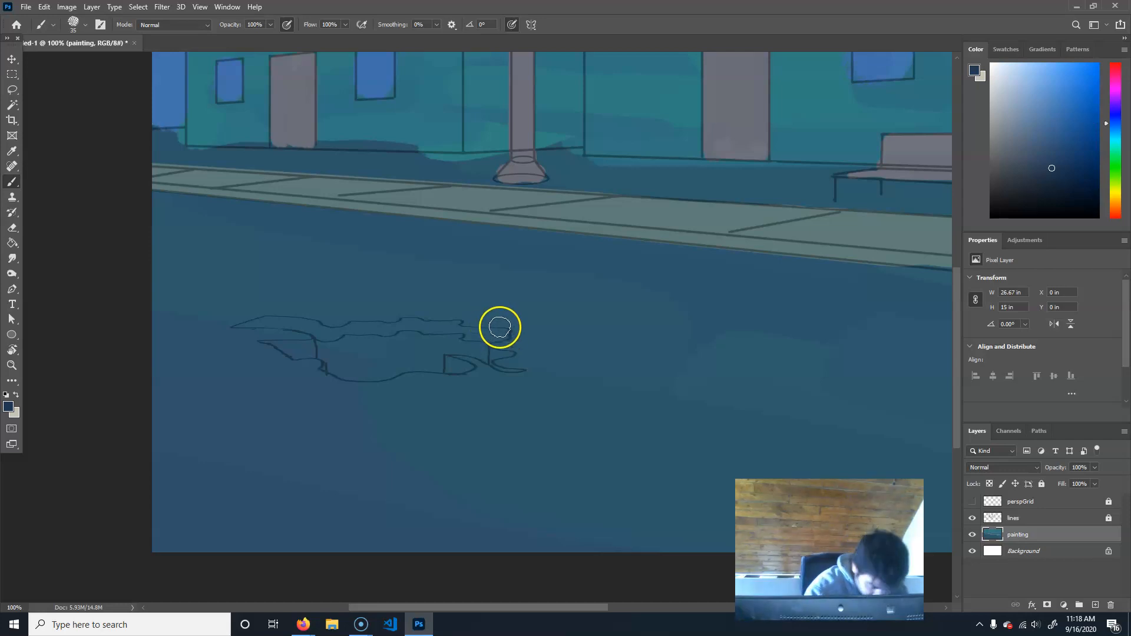
- Reduce the brush size to 20 and paint dark blue into the upper-right end of the puddle outline
{"action": "key", "text": "i"}
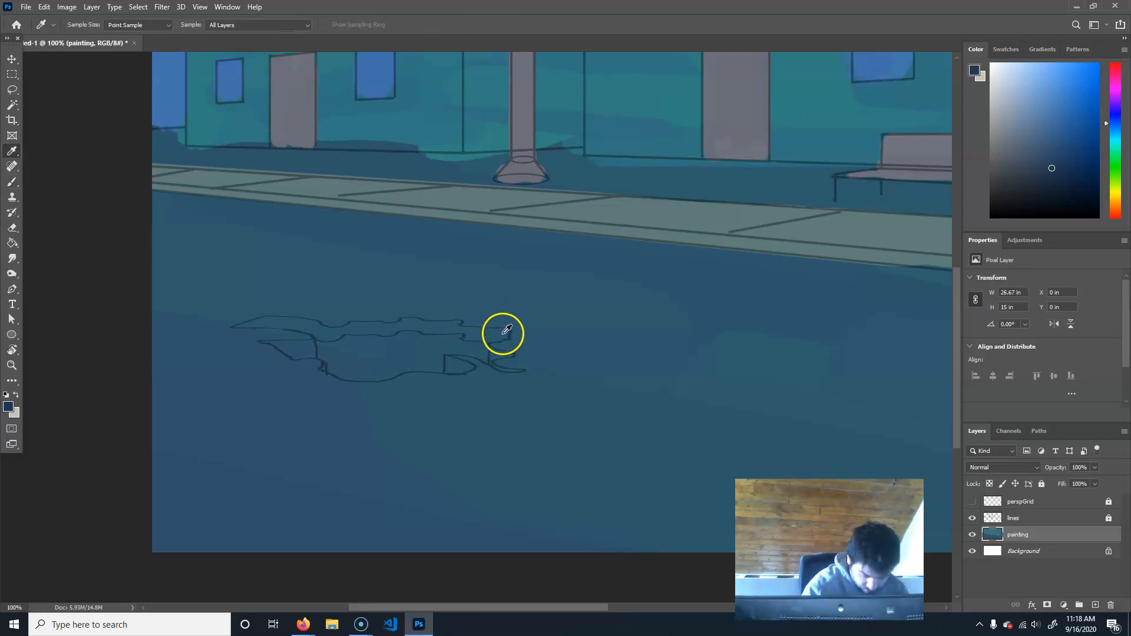
{"action": "key", "text": "b"}
{"action": "key", "text": "bracketleft"}
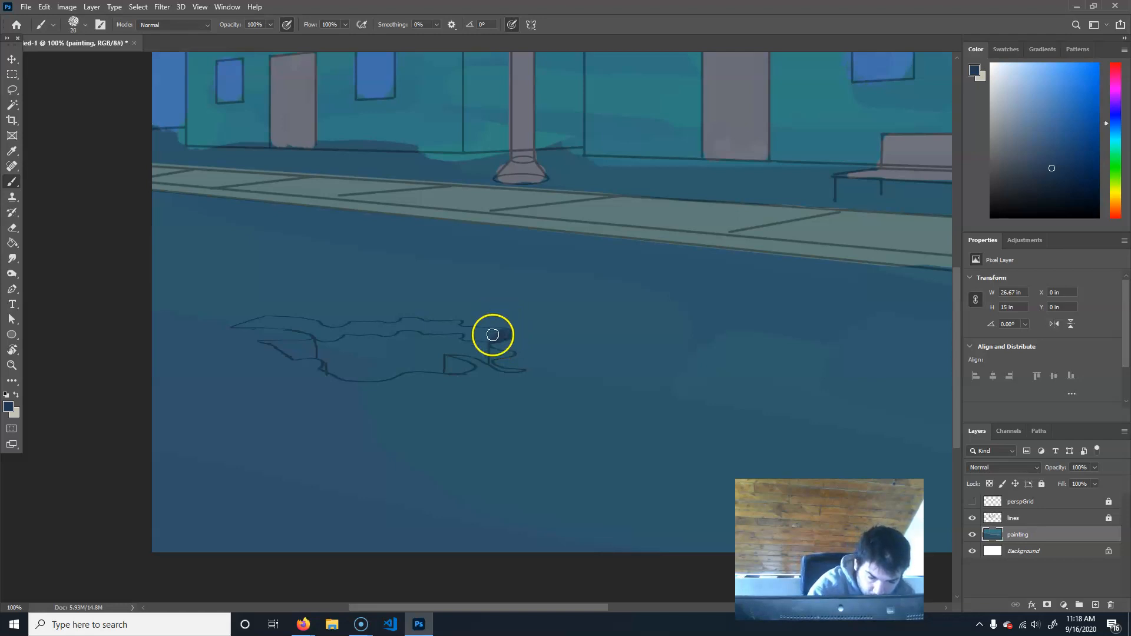
{"action": "left_click_drag", "start_coordinate": [490, 329], "coordinate": [476, 330]}
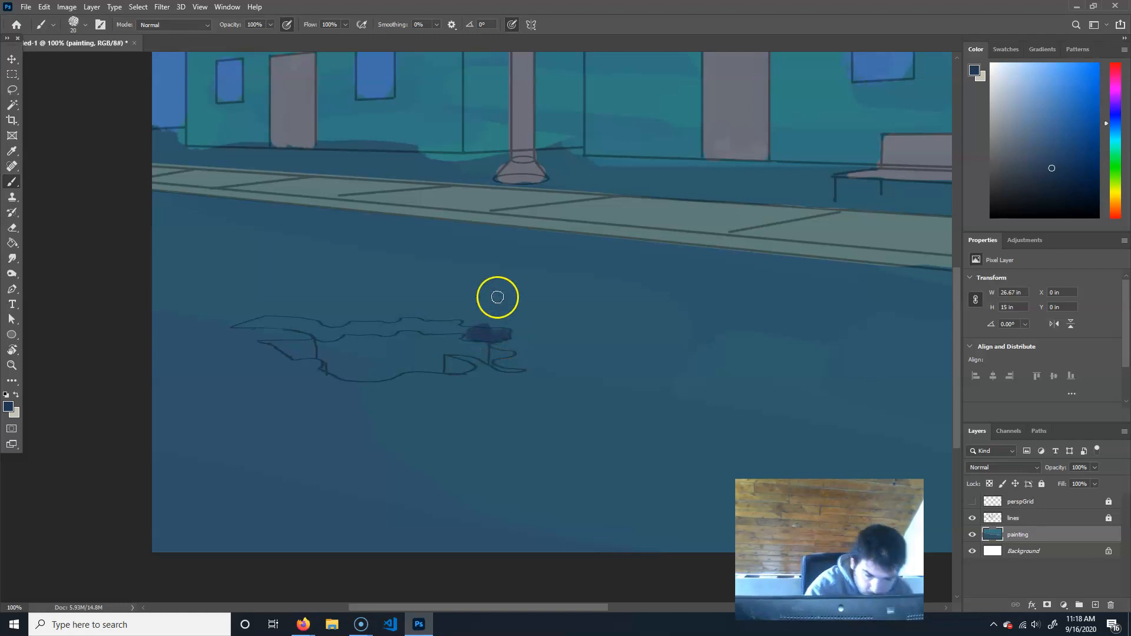
- Undo the last two puddle strokes and set the brush flow to 62%
{"action": "key", "text": "ctrl+z"}
{"action": "key", "text": "ctrl+z"}
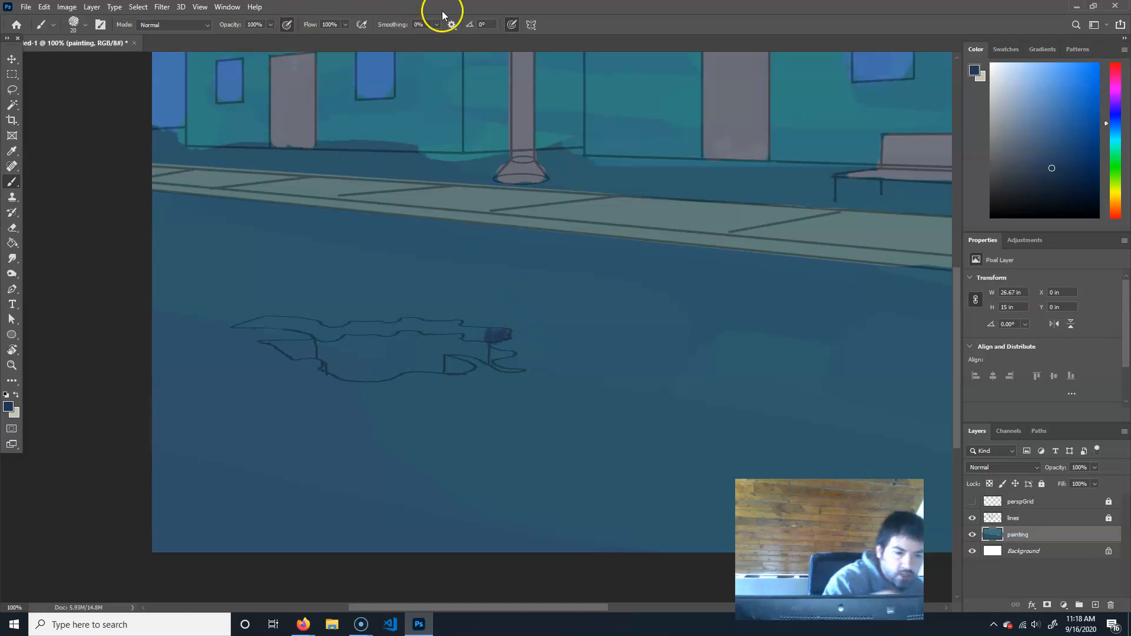
{"action": "left_click_drag", "start_coordinate": [345, 28], "coordinate": [315, 45]}
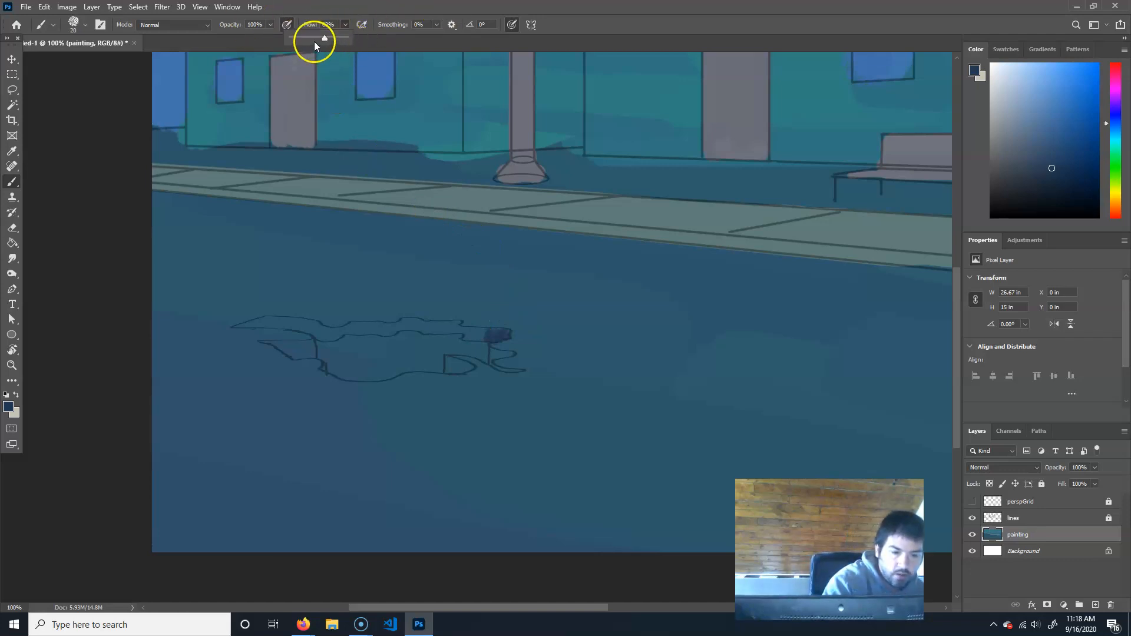
{"action": "left_click", "coordinate": [393, 15]}
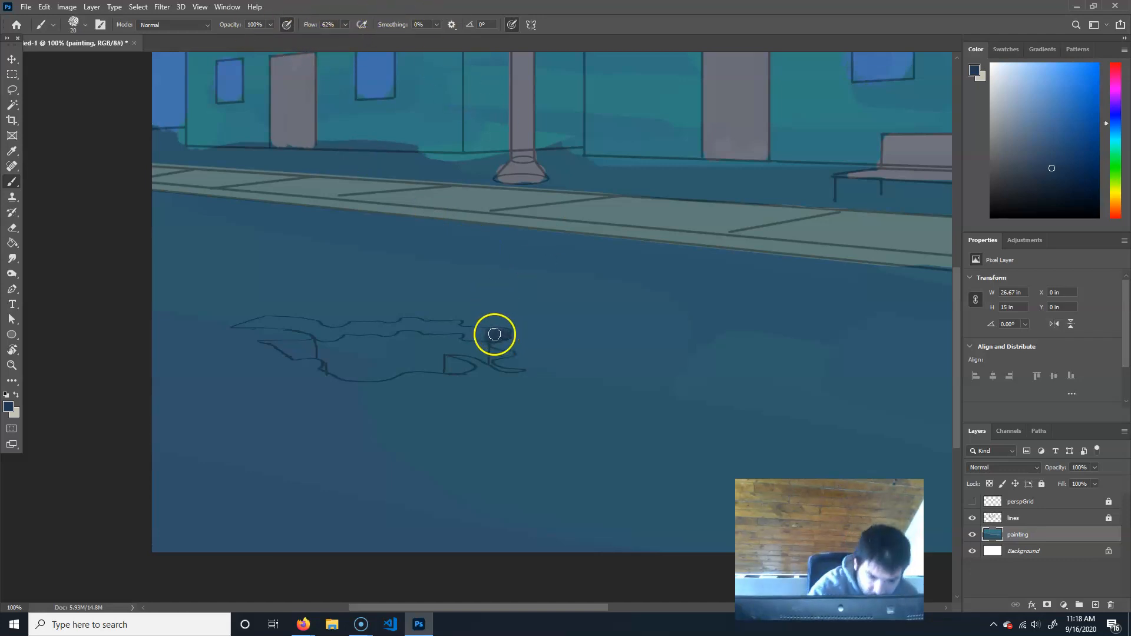
- Paint dark blue along the puddle outline's upper band, its left notch and the small shapes at its right end
{"action": "mouse_move", "coordinate": [494, 334]}
{"action": "left_mouse_down"}
{"action": "mouse_move", "coordinate": [460, 332]}
{"action": "mouse_move", "coordinate": [459, 268]}
{"action": "mouse_move", "coordinate": [448, 325]}
{"action": "left_mouse_up"}
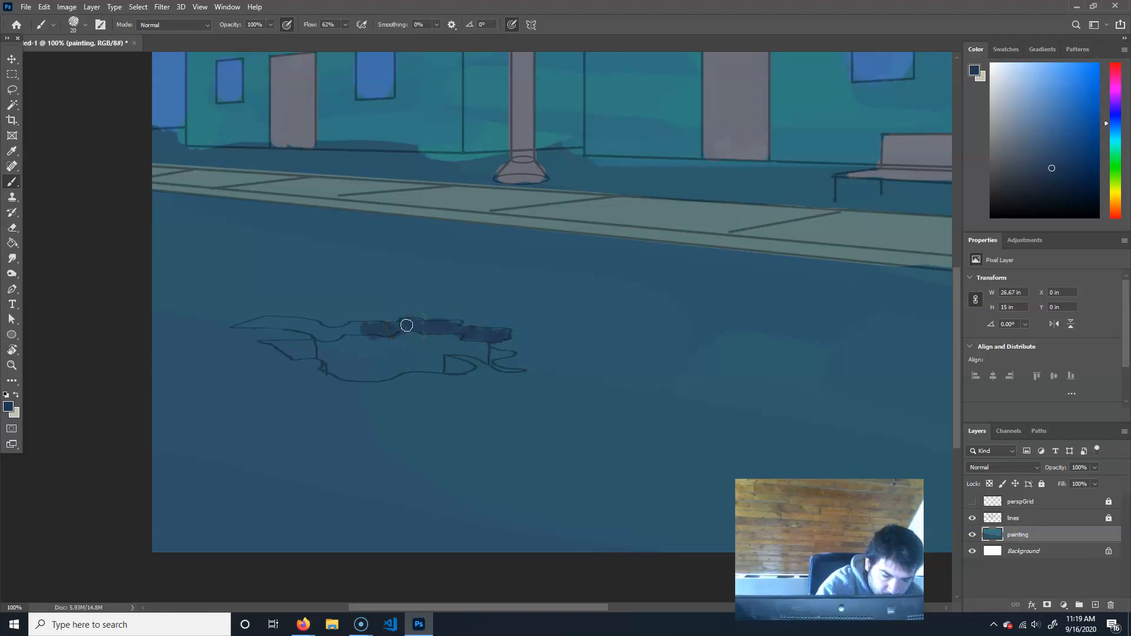
{"action": "mouse_move", "coordinate": [346, 329]}
{"action": "left_mouse_down"}
{"action": "mouse_move", "coordinate": [315, 299]}
{"action": "mouse_move", "coordinate": [308, 326]}
{"action": "left_mouse_up"}
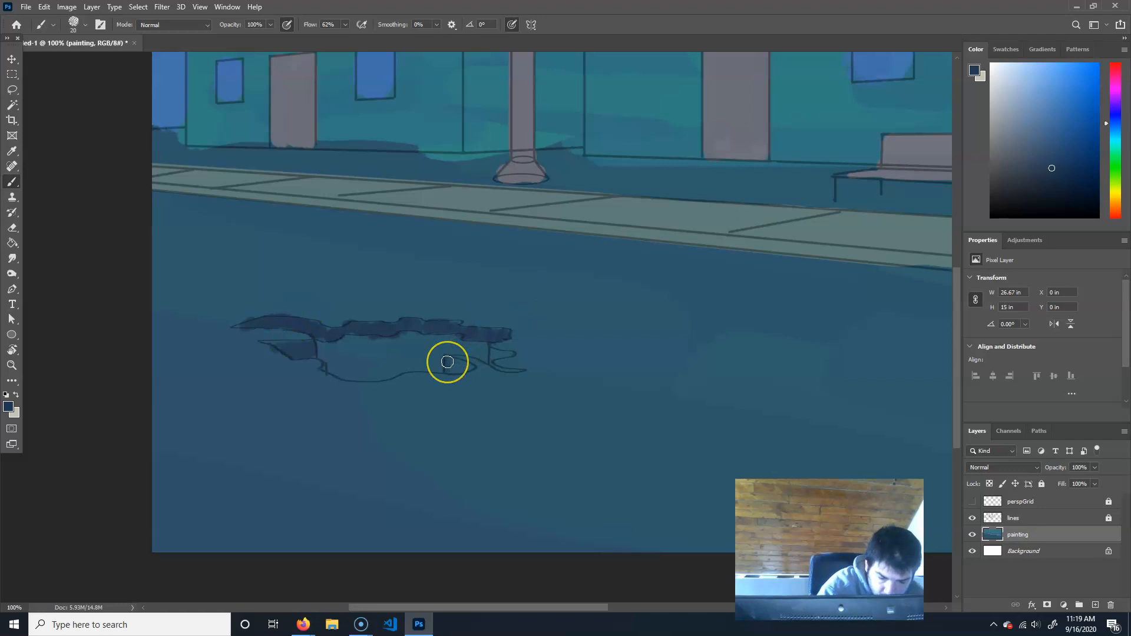
{"action": "mouse_move", "coordinate": [500, 355]}
{"action": "left_mouse_down"}
{"action": "mouse_move", "coordinate": [517, 370]}
{"action": "mouse_move", "coordinate": [493, 352]}
{"action": "mouse_move", "coordinate": [498, 329]}
{"action": "mouse_move", "coordinate": [414, 319]}
{"action": "mouse_move", "coordinate": [328, 340]}
{"action": "mouse_move", "coordinate": [279, 322]}
{"action": "mouse_move", "coordinate": [277, 305]}
{"action": "mouse_move", "coordinate": [371, 303]}
{"action": "mouse_move", "coordinate": [312, 346]}
{"action": "mouse_move", "coordinate": [290, 345]}
{"action": "mouse_move", "coordinate": [326, 330]}
{"action": "left_mouse_up"}
{"action": "left_click_drag", "start_coordinate": [290, 350], "coordinate": [293, 335]}
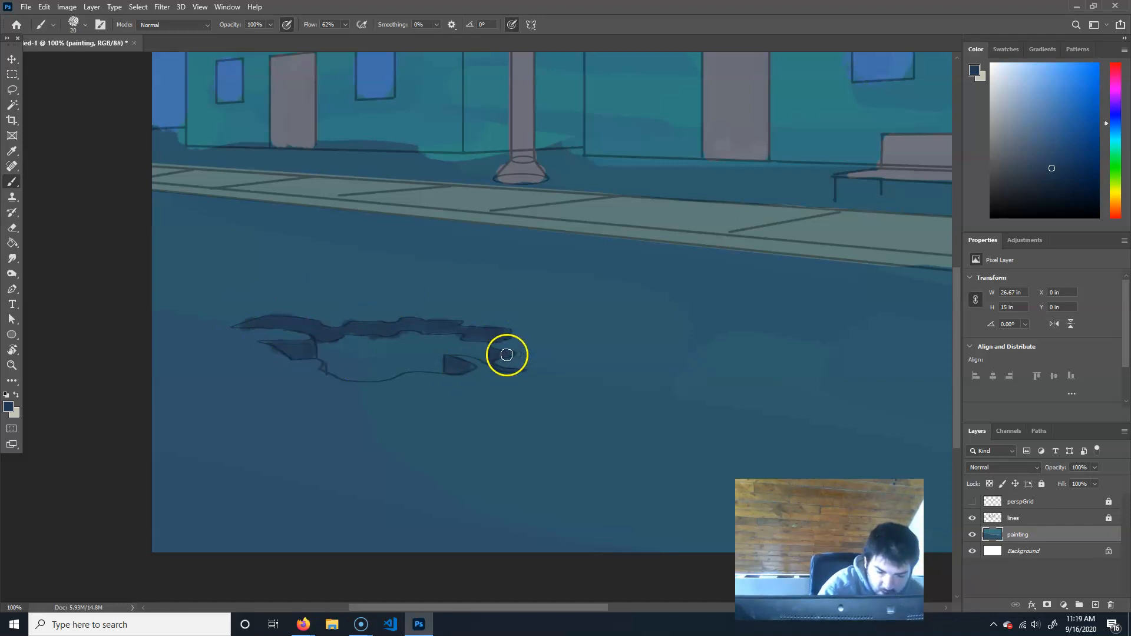
- Sample the blue inside the puddle, lighten it, and fill the water area with a size 25 brush
{"action": "left_click", "coordinate": [423, 352], "text": "alt"}
{"action": "left_click", "coordinate": [1036, 123]}
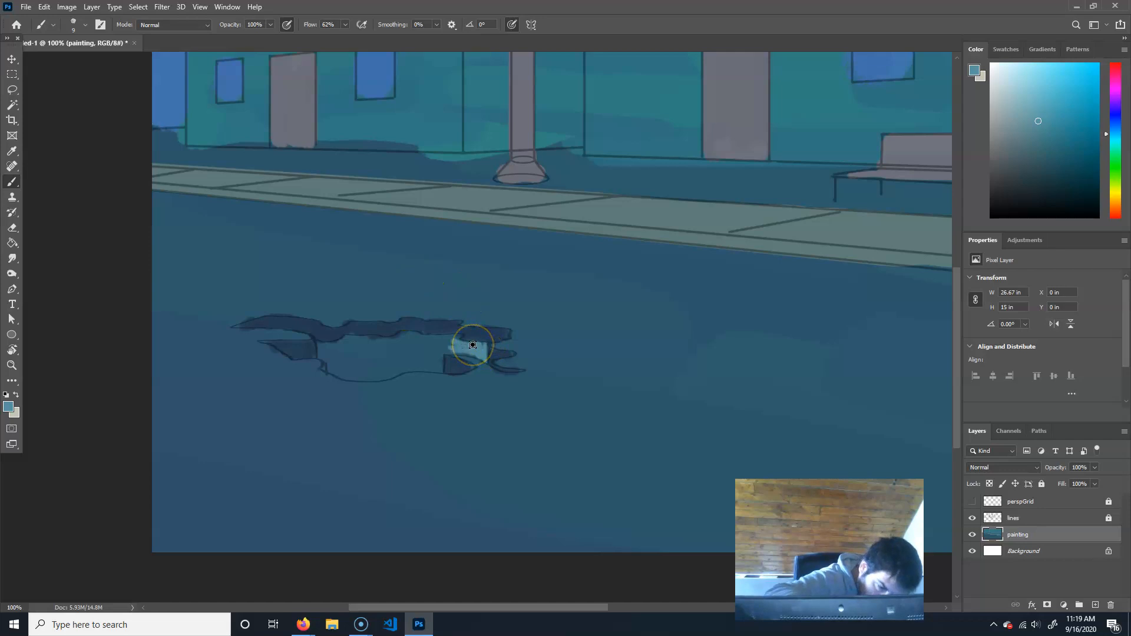
{"action": "key", "text": "bracketright"}
{"action": "key", "text": "bracketright"}
{"action": "key", "text": "bracketright"}
{"action": "mouse_move", "coordinate": [455, 339]}
{"action": "left_mouse_down"}
{"action": "mouse_move", "coordinate": [398, 333]}
{"action": "mouse_move", "coordinate": [382, 353]}
{"action": "mouse_move", "coordinate": [351, 337]}
{"action": "mouse_move", "coordinate": [322, 351]}
{"action": "mouse_move", "coordinate": [367, 371]}
{"action": "mouse_move", "coordinate": [326, 366]}
{"action": "mouse_move", "coordinate": [372, 361]}
{"action": "mouse_move", "coordinate": [327, 350]}
{"action": "mouse_move", "coordinate": [336, 361]}
{"action": "mouse_move", "coordinate": [424, 343]}
{"action": "mouse_move", "coordinate": [400, 349]}
{"action": "mouse_move", "coordinate": [461, 348]}
{"action": "mouse_move", "coordinate": [447, 348]}
{"action": "mouse_move", "coordinate": [441, 369]}
{"action": "mouse_move", "coordinate": [400, 369]}
{"action": "left_mouse_up"}
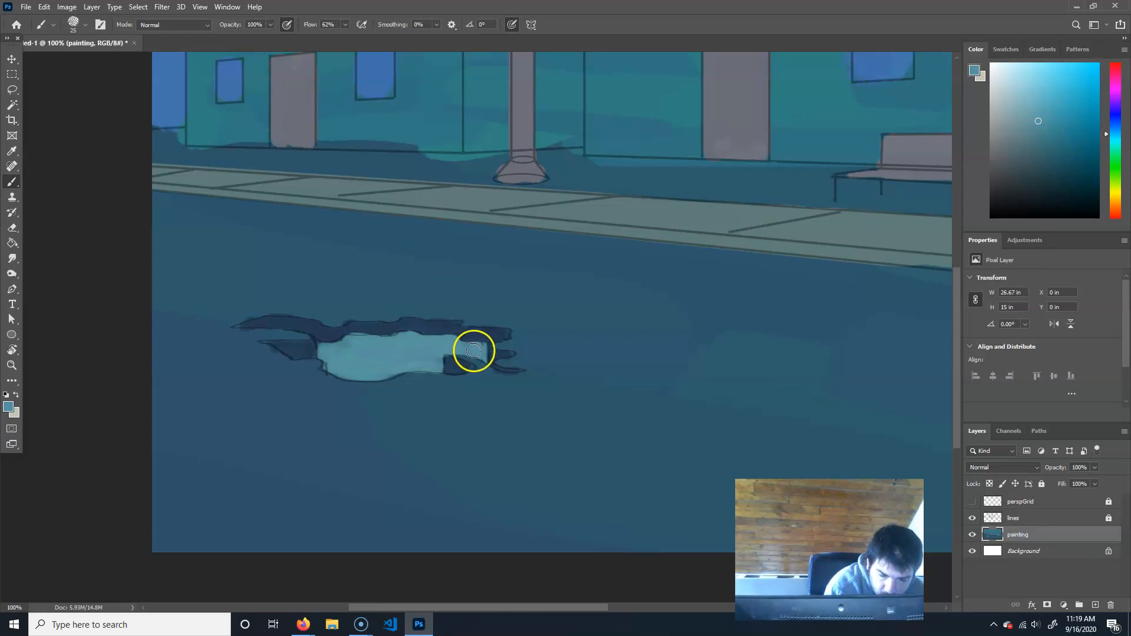
{"action": "left_click_drag", "start_coordinate": [474, 348], "coordinate": [448, 340]}
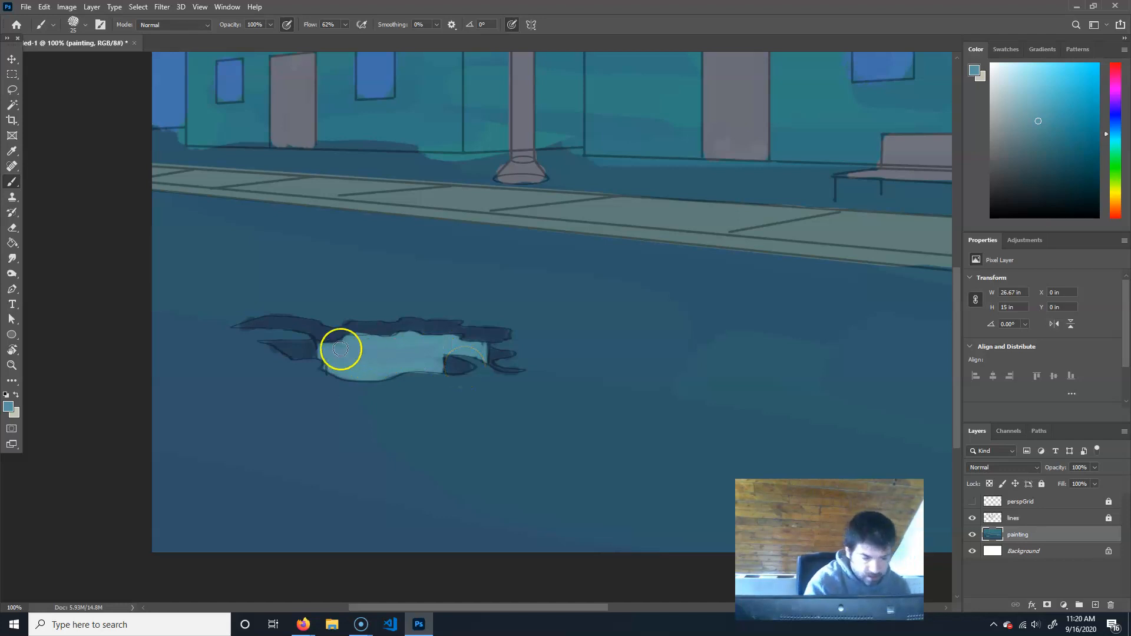
- Sample the rim's dark blue, darken it to deep navy, and shade the puddle's upper rim from left to right
{"action": "left_click", "coordinate": [332, 332], "text": "alt"}
{"action": "left_click_drag", "start_coordinate": [1051, 167], "coordinate": [1054, 185]}
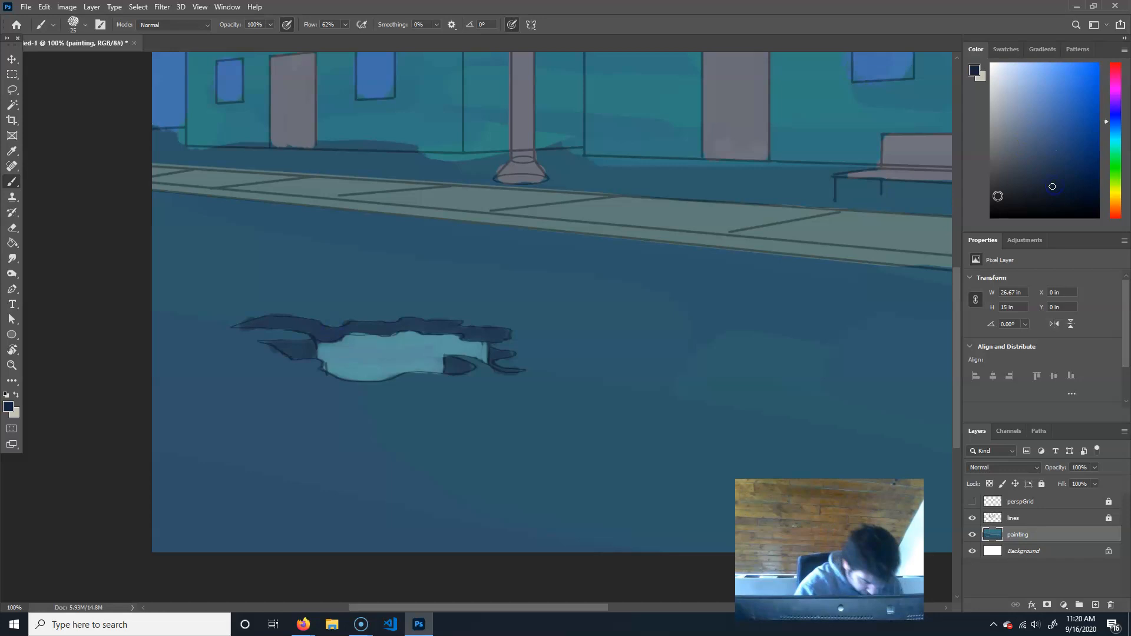
{"action": "key", "text": "bracketleft"}
{"action": "key", "text": "bracketleft"}
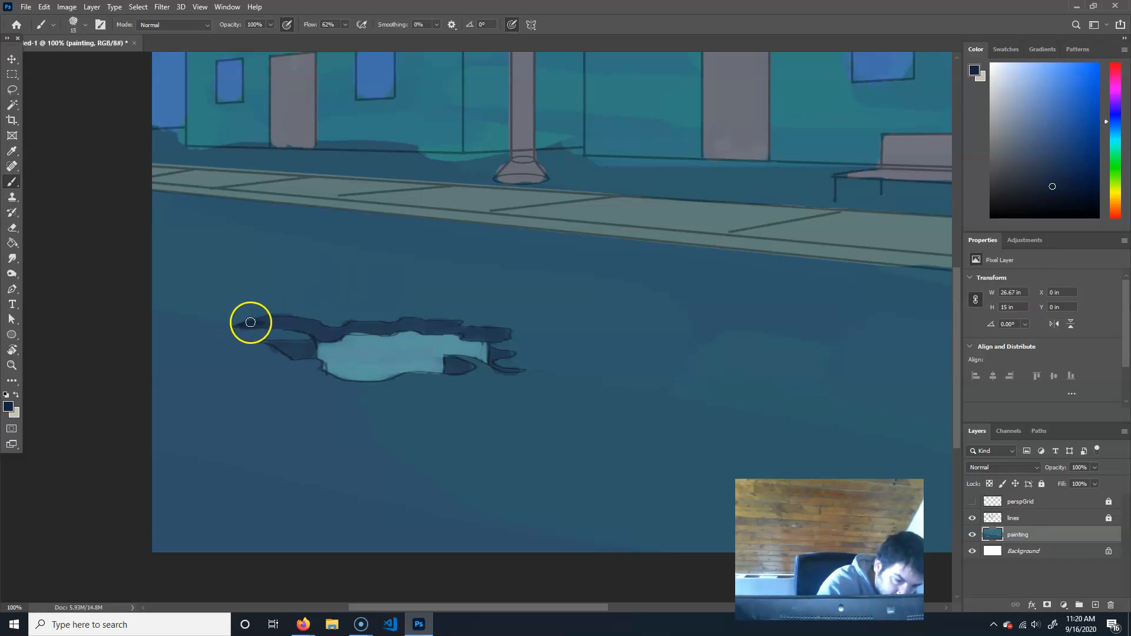
{"action": "key", "text": "bracketright"}
{"action": "key", "text": "bracketright"}
{"action": "key", "text": "bracketright"}
{"action": "left_click_drag", "start_coordinate": [265, 323], "coordinate": [344, 329]}
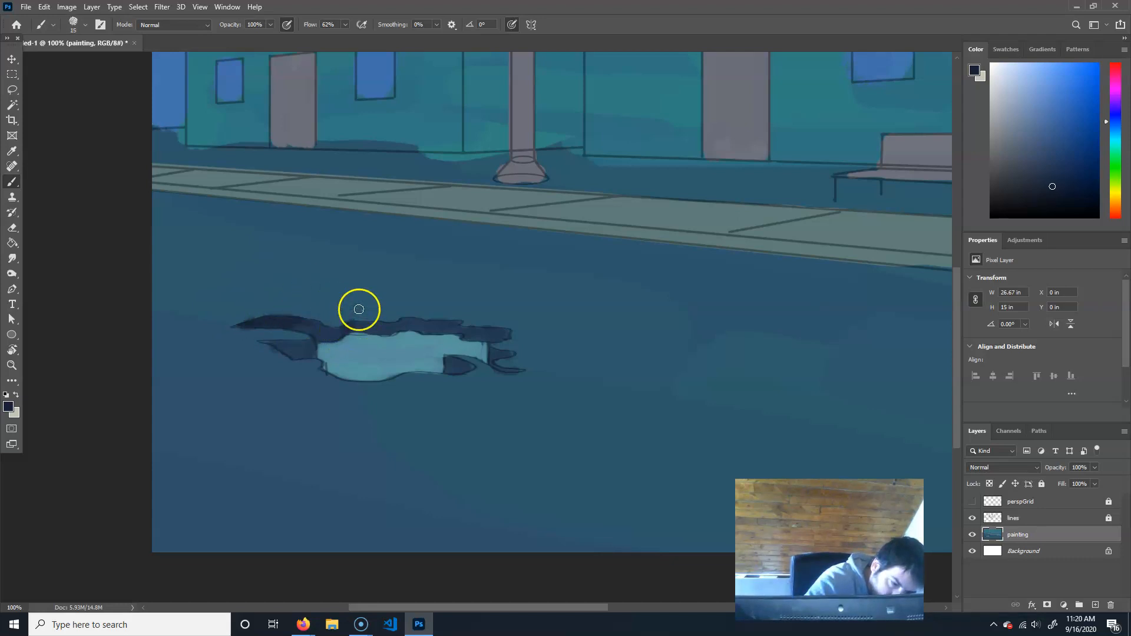
{"action": "left_click_drag", "start_coordinate": [396, 321], "coordinate": [425, 329]}
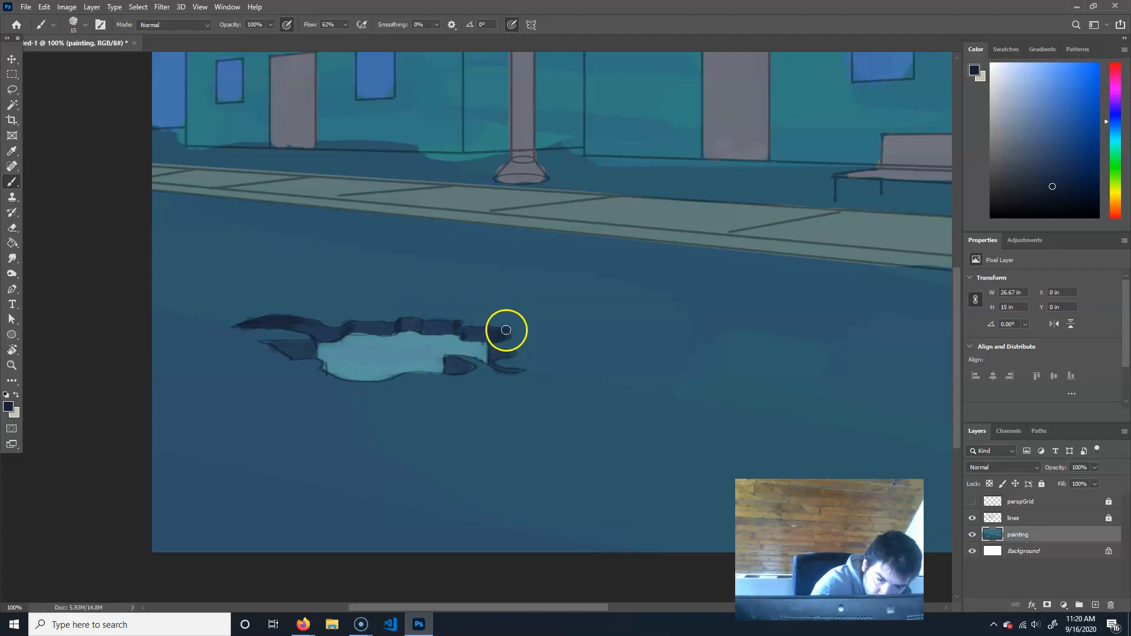
- Shade the puddle's right-end shapes and its lower-left notch with the deep navy
{"action": "mouse_move", "coordinate": [509, 351]}
{"action": "left_mouse_down"}
{"action": "mouse_move", "coordinate": [508, 370]}
{"action": "mouse_move", "coordinate": [456, 353]}
{"action": "mouse_move", "coordinate": [462, 366]}
{"action": "left_mouse_up"}
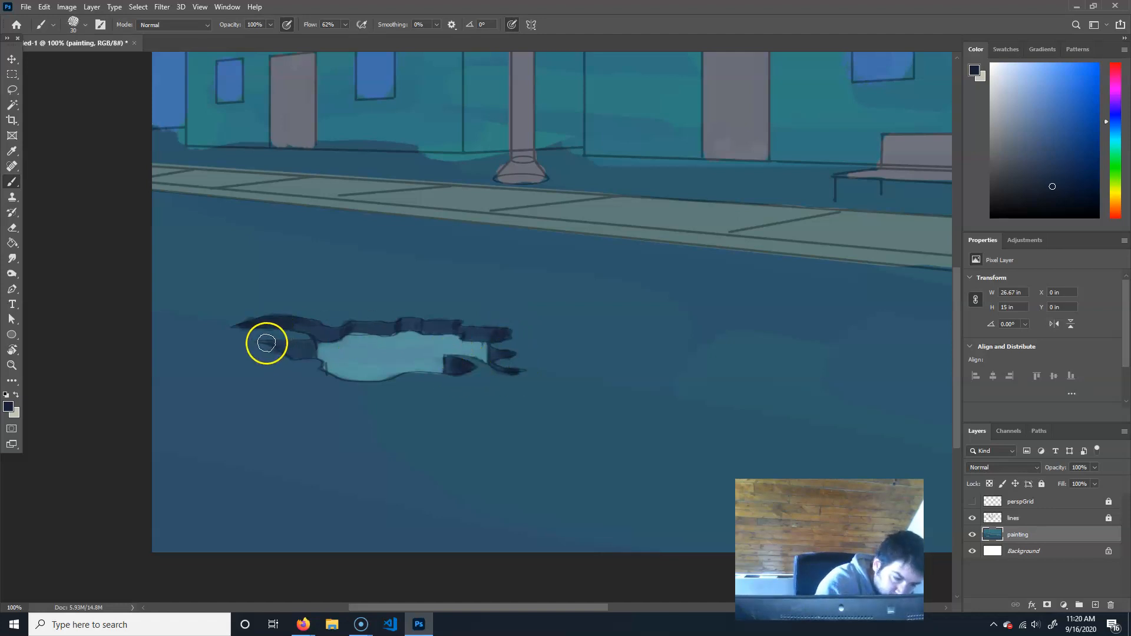
{"action": "key", "text": "bracketright"}
{"action": "key", "text": "bracketright"}
{"action": "key", "text": "bracketright"}
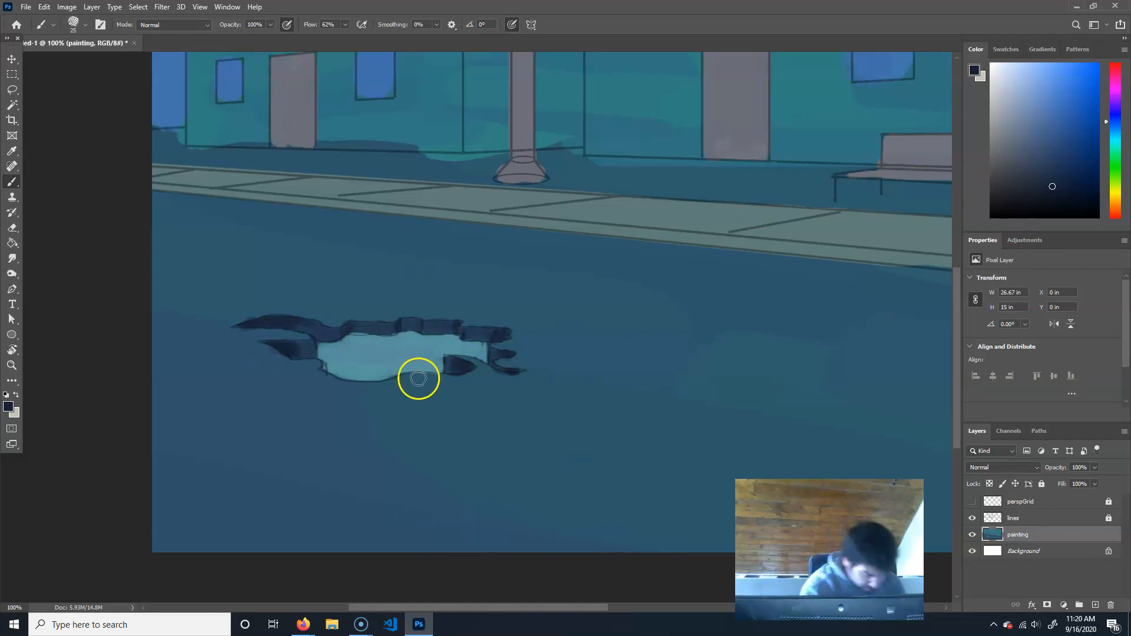
- Sample the water color, lighten it to pale blue, and paint horizontal ripple highlights across the water with a size 30 brush
{"action": "left_click", "coordinate": [406, 346], "text": "alt"}
{"action": "left_click", "coordinate": [1031, 93]}
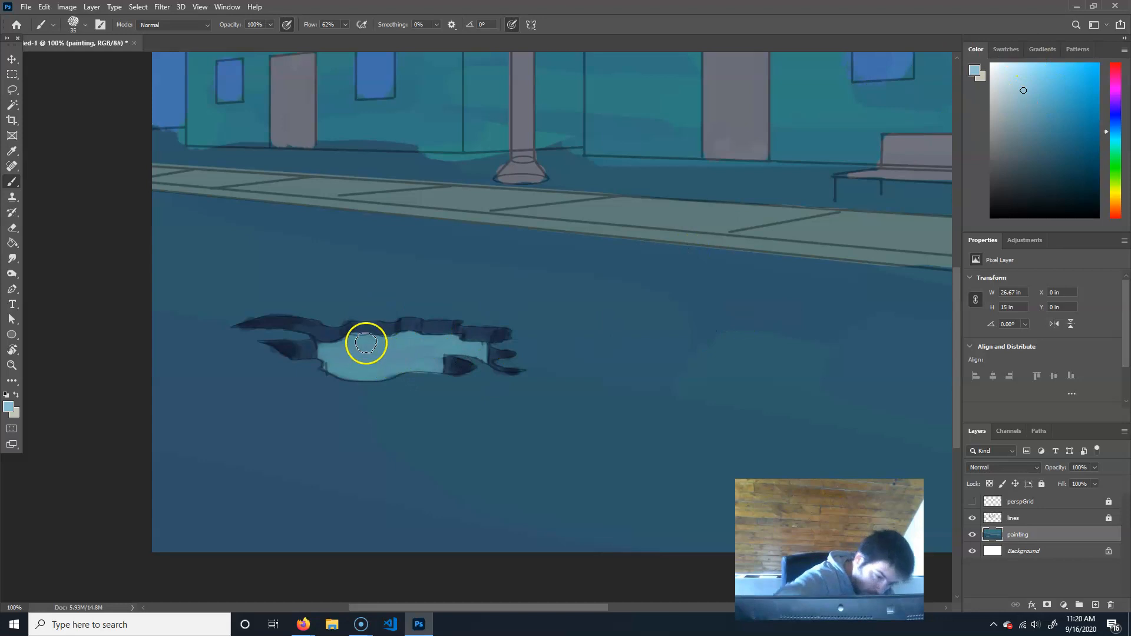
{"action": "key", "text": "bracketleft"}
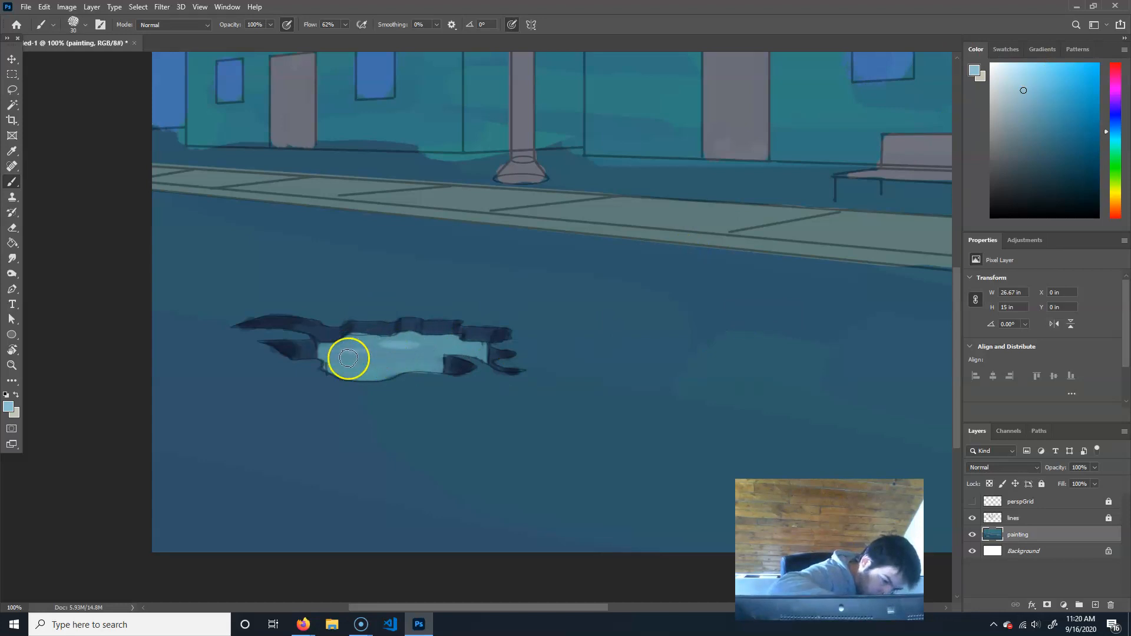
{"action": "mouse_move", "coordinate": [333, 359]}
{"action": "left_mouse_down"}
{"action": "mouse_move", "coordinate": [442, 339]}
{"action": "mouse_move", "coordinate": [417, 335]}
{"action": "mouse_move", "coordinate": [453, 343]}
{"action": "mouse_move", "coordinate": [405, 353]}
{"action": "mouse_move", "coordinate": [431, 370]}
{"action": "left_mouse_up"}
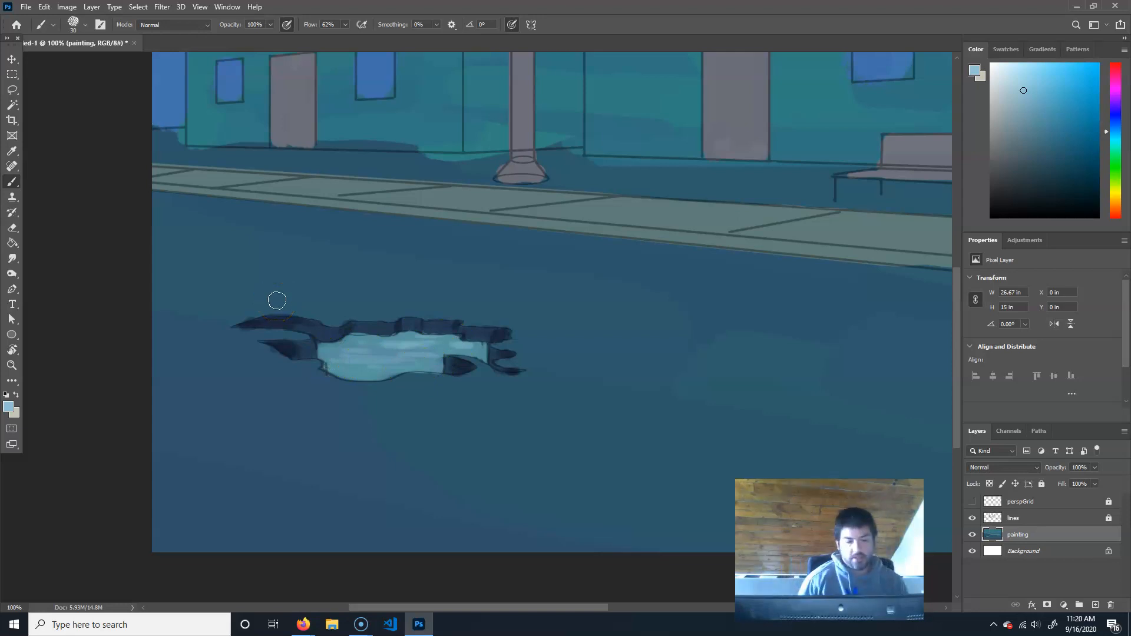
- Sample the street's blue, lighten it slightly, and paint a highlight along the puddle's upper edge with a size 20 brush
{"action": "left_click", "coordinate": [530, 413], "text": "alt"}
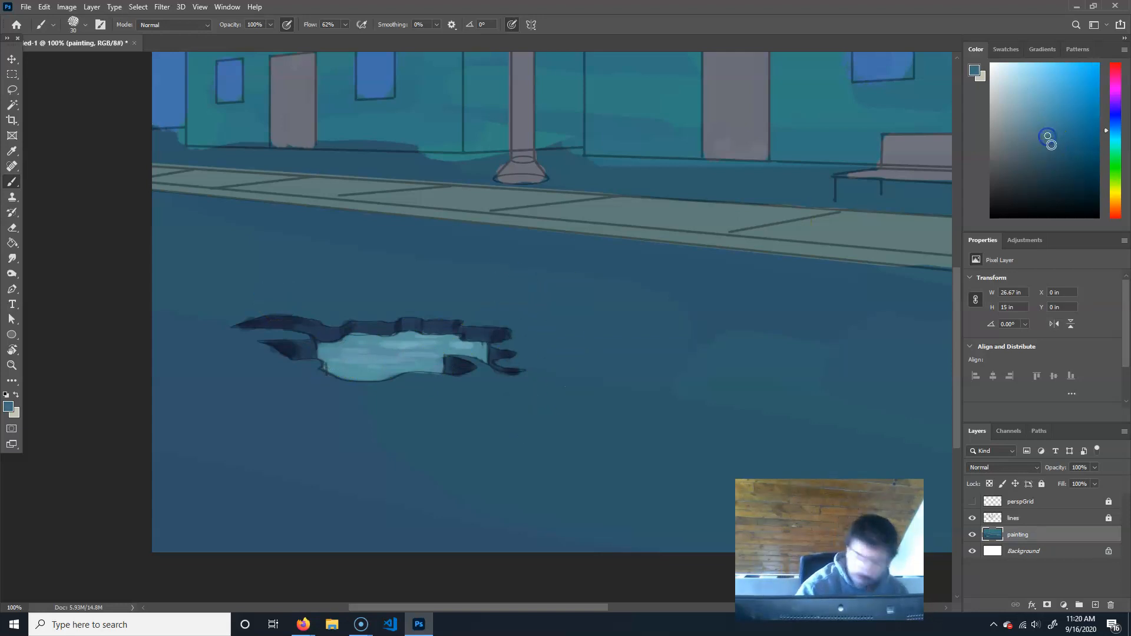
{"action": "key", "text": "bracketright"}
{"action": "key", "text": "bracketright"}
{"action": "key", "text": "bracketright"}
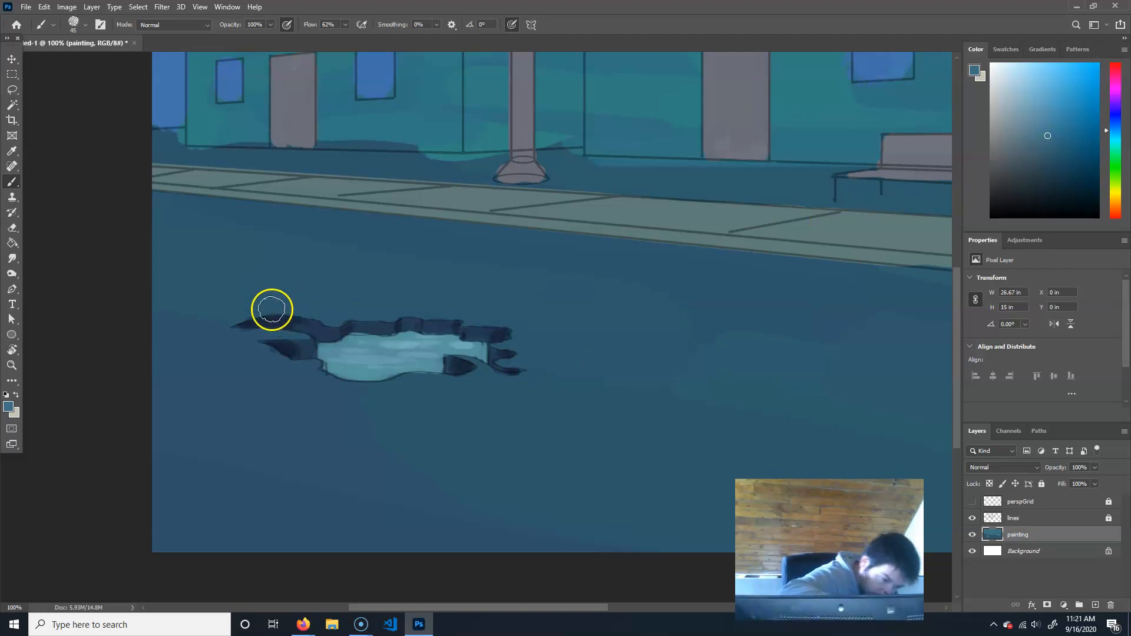
{"action": "key", "text": "bracketleft"}
{"action": "key", "text": "bracketleft"}
{"action": "key", "text": "bracketleft"}
{"action": "key", "text": "bracketleft"}
{"action": "key", "text": "bracketleft"}
{"action": "key", "text": "bracketleft"}
{"action": "key", "text": "bracketleft"}
{"action": "key", "text": "bracketright"}
{"action": "key", "text": "bracketright"}
{"action": "mouse_move", "coordinate": [235, 323]}
{"action": "left_mouse_down"}
{"action": "mouse_move", "coordinate": [283, 310]}
{"action": "mouse_move", "coordinate": [330, 321]}
{"action": "left_mouse_up"}
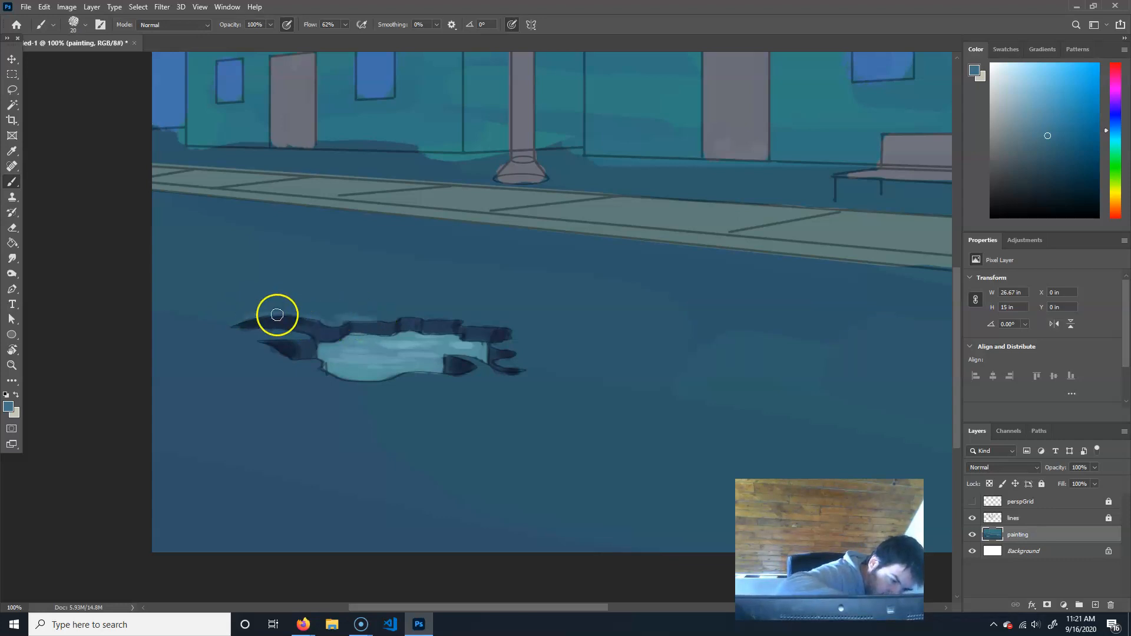
- Continue the lighter blue edge highlight around the puddle's left notches, right end and lower edge
{"action": "key", "text": "bracketleft"}
{"action": "key", "text": "bracketright"}
{"action": "key", "text": "bracketright"}
{"action": "left_click_drag", "start_coordinate": [238, 328], "coordinate": [310, 339]}
{"action": "key", "text": "bracketleft"}
{"action": "left_click_drag", "start_coordinate": [255, 340], "coordinate": [295, 337]}
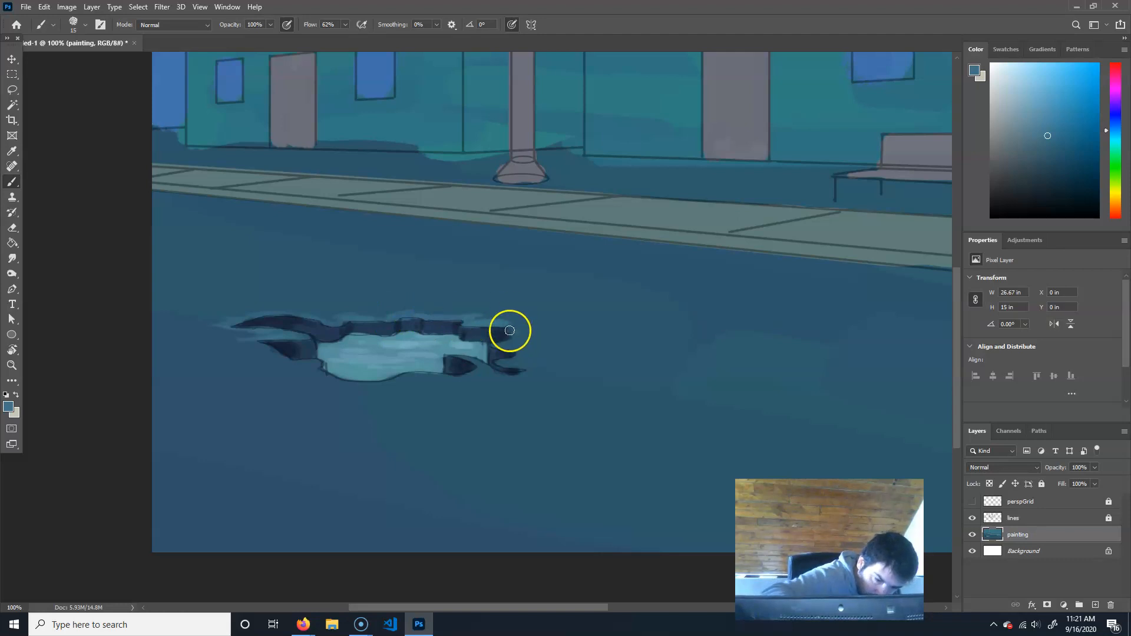
{"action": "mouse_move", "coordinate": [504, 341]}
{"action": "left_mouse_down"}
{"action": "mouse_move", "coordinate": [527, 331]}
{"action": "mouse_move", "coordinate": [497, 358]}
{"action": "mouse_move", "coordinate": [519, 355]}
{"action": "mouse_move", "coordinate": [497, 361]}
{"action": "mouse_move", "coordinate": [530, 369]}
{"action": "mouse_move", "coordinate": [455, 355]}
{"action": "mouse_move", "coordinate": [493, 380]}
{"action": "mouse_move", "coordinate": [468, 361]}
{"action": "mouse_move", "coordinate": [520, 378]}
{"action": "mouse_move", "coordinate": [397, 383]}
{"action": "left_mouse_up"}
- Enlarge the brush and paint lighter blue strokes on the street surface around the puddle
{"action": "key", "text": "bracketright"}
{"action": "key", "text": "bracketright"}
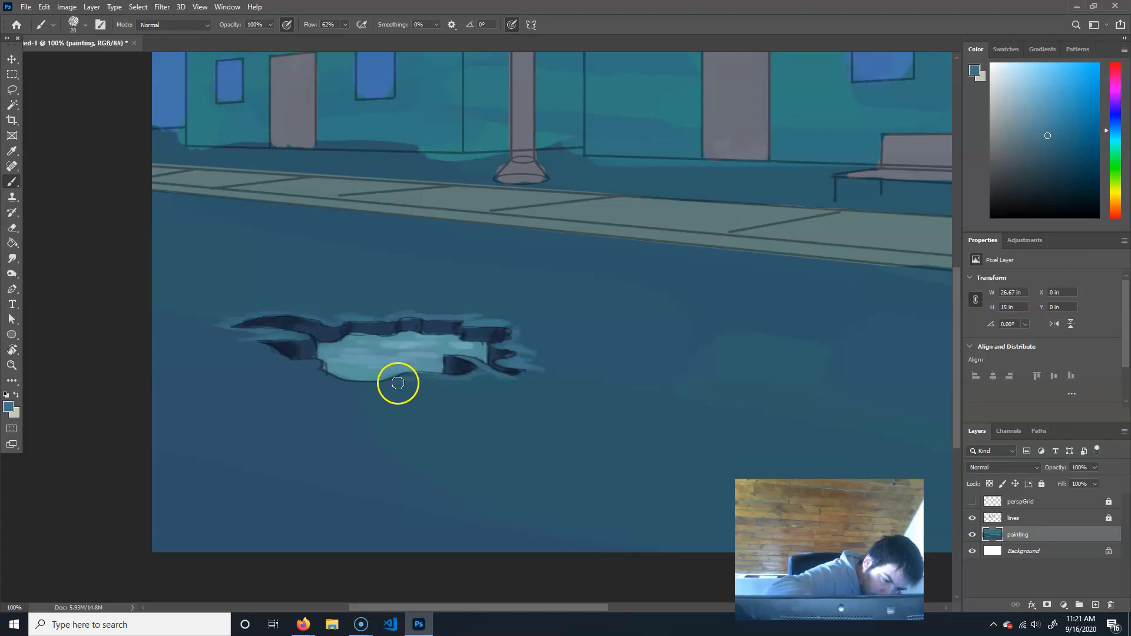
{"action": "key", "text": "bracketright"}
{"action": "mouse_move", "coordinate": [308, 305]}
{"action": "left_mouse_down"}
{"action": "mouse_move", "coordinate": [388, 312]}
{"action": "mouse_move", "coordinate": [235, 300]}
{"action": "mouse_move", "coordinate": [555, 325]}
{"action": "mouse_move", "coordinate": [520, 334]}
{"action": "mouse_move", "coordinate": [588, 374]}
{"action": "mouse_move", "coordinate": [542, 358]}
{"action": "mouse_move", "coordinate": [524, 377]}
{"action": "mouse_move", "coordinate": [397, 389]}
{"action": "mouse_move", "coordinate": [284, 368]}
{"action": "left_mouse_up"}
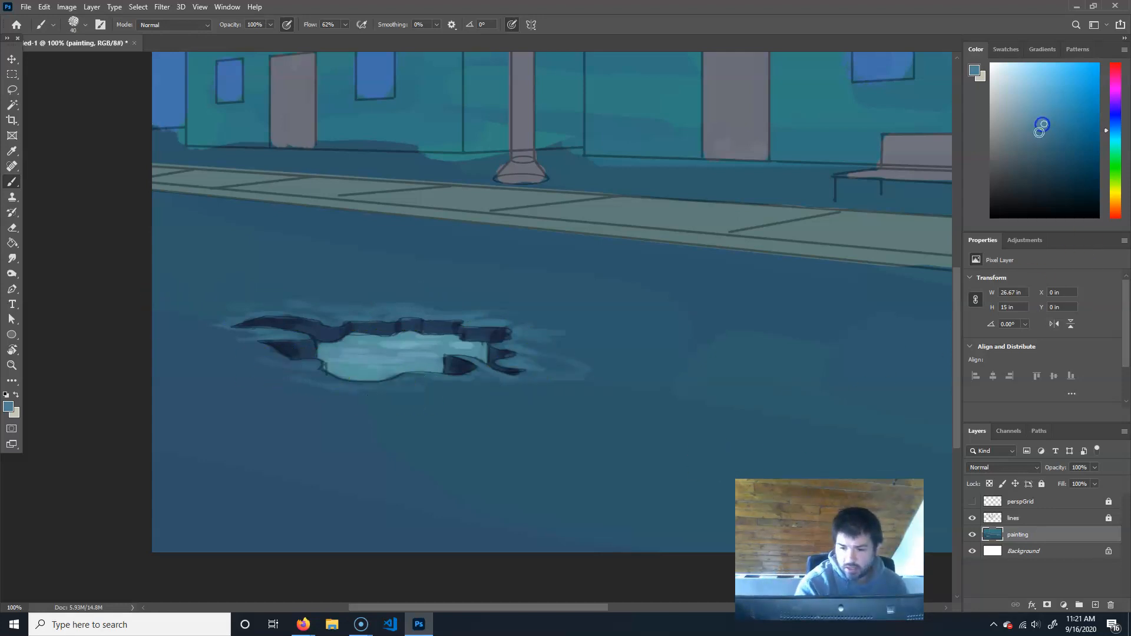
- Try painting lighter blue horizontal streaks across the street foreground with a size 100 brush
{"action": "key", "text": "bracketright"}
{"action": "key", "text": "bracketright"}
{"action": "key", "text": "bracketright"}
{"action": "key", "text": "bracketright"}
{"action": "key", "text": "bracketright"}
{"action": "key", "text": "bracketright"}
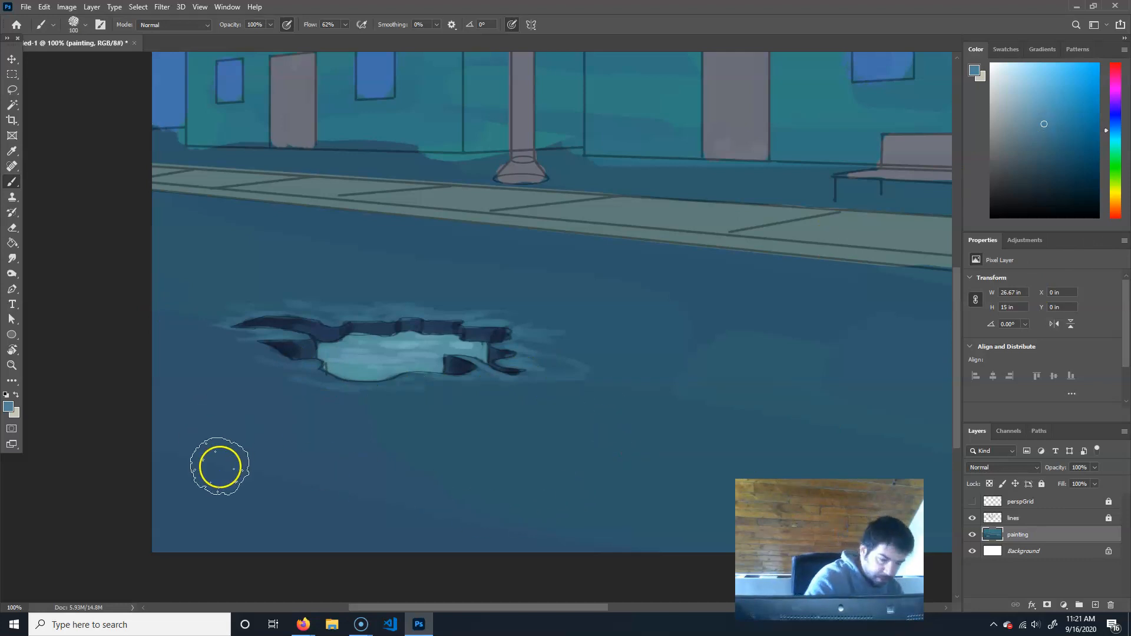
{"action": "mouse_move", "coordinate": [465, 538]}
{"action": "left_mouse_down"}
{"action": "mouse_move", "coordinate": [169, 505]}
{"action": "mouse_move", "coordinate": [450, 511]}
{"action": "mouse_move", "coordinate": [253, 470]}
{"action": "mouse_move", "coordinate": [171, 429]}
{"action": "mouse_move", "coordinate": [689, 459]}
{"action": "mouse_move", "coordinate": [500, 487]}
{"action": "mouse_move", "coordinate": [712, 513]}
{"action": "left_mouse_up"}
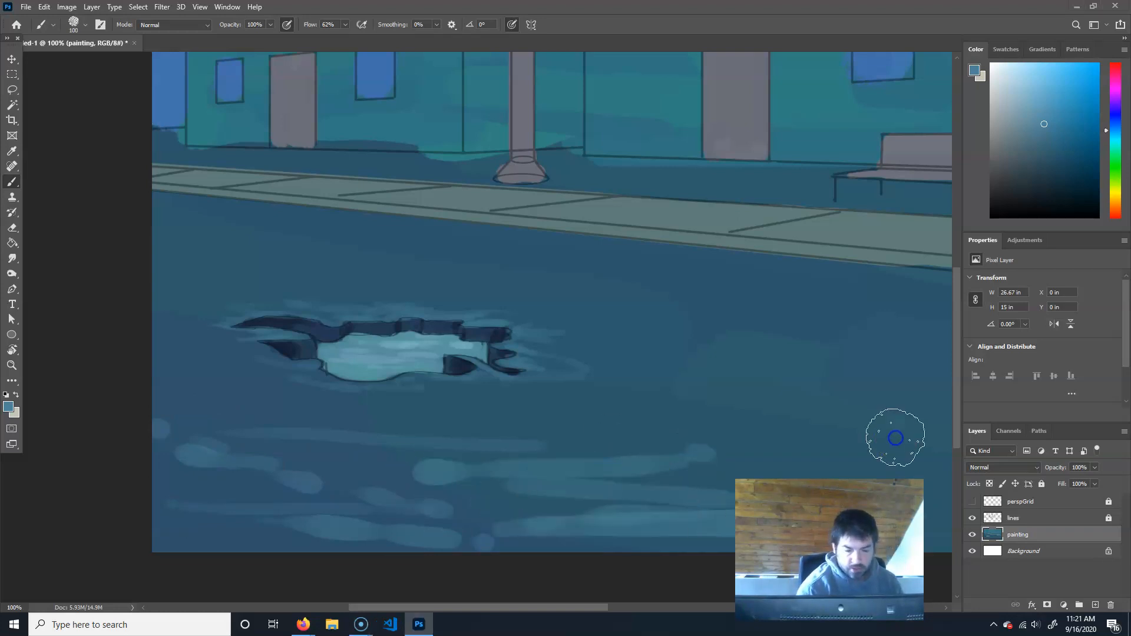
{"action": "left_click_drag", "start_coordinate": [895, 438], "coordinate": [524, 412]}
{"action": "left_click_drag", "start_coordinate": [888, 355], "coordinate": [813, 348]}
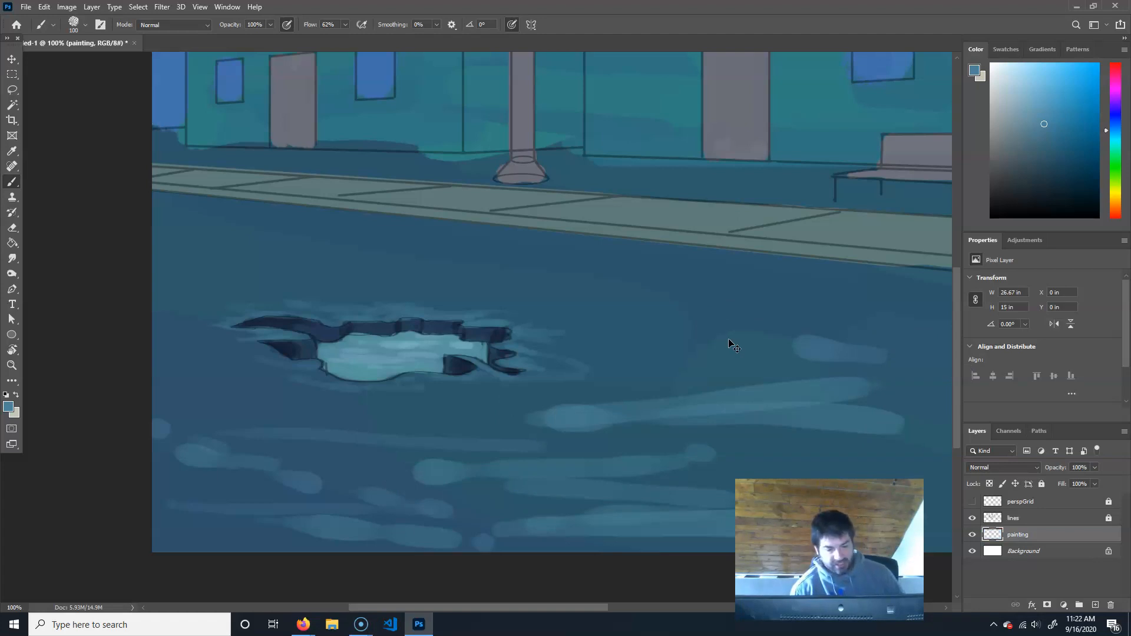
- Undo all of the lighter blue streaks painted across the street foreground
{"action": "key", "text": "ctrl+z"}
{"action": "key", "text": "ctrl+z"}
{"action": "key", "text": "ctrl+z"}
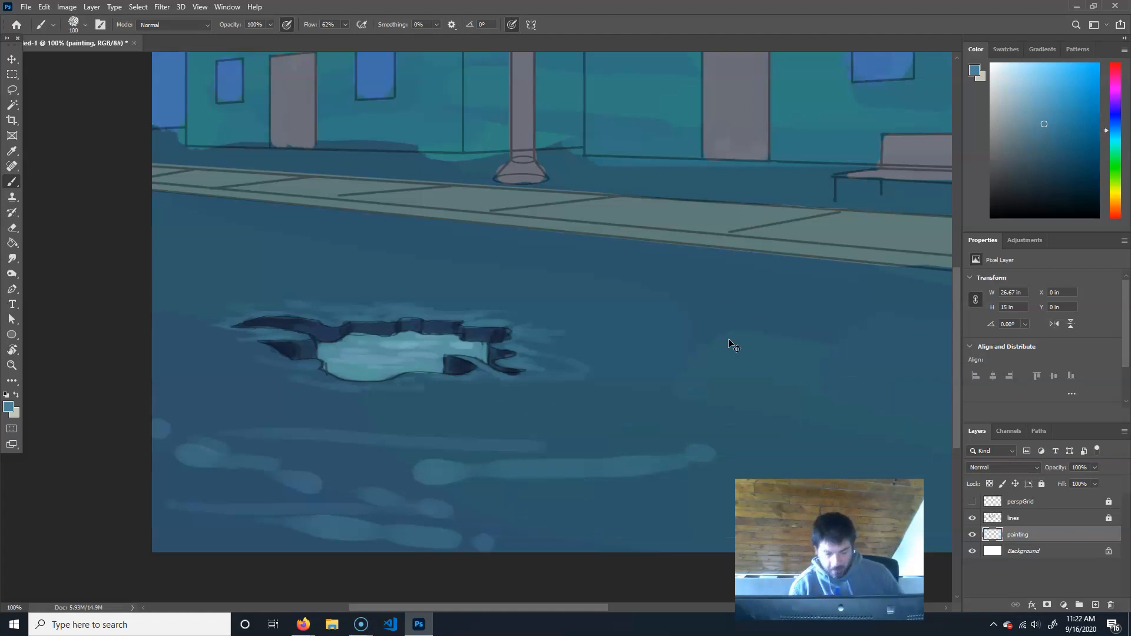
{"action": "key", "text": "ctrl+z"}
{"action": "key", "text": "ctrl+z"}
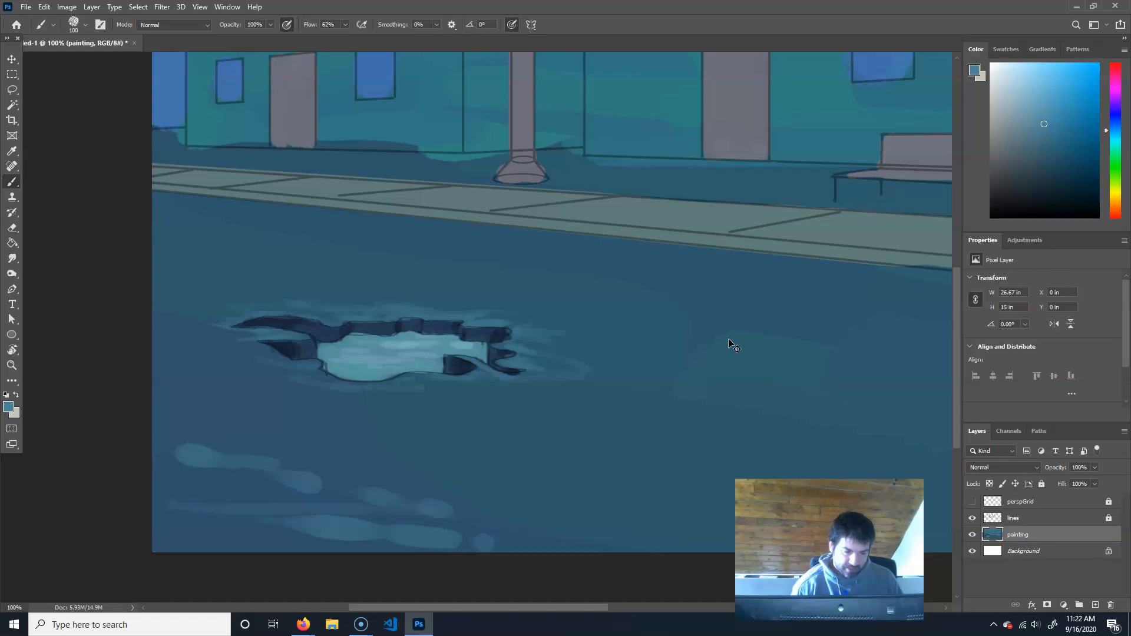
{"action": "key", "text": "ctrl+z"}
{"action": "key", "text": "ctrl+z"}
{"action": "key", "text": "ctrl+z"}
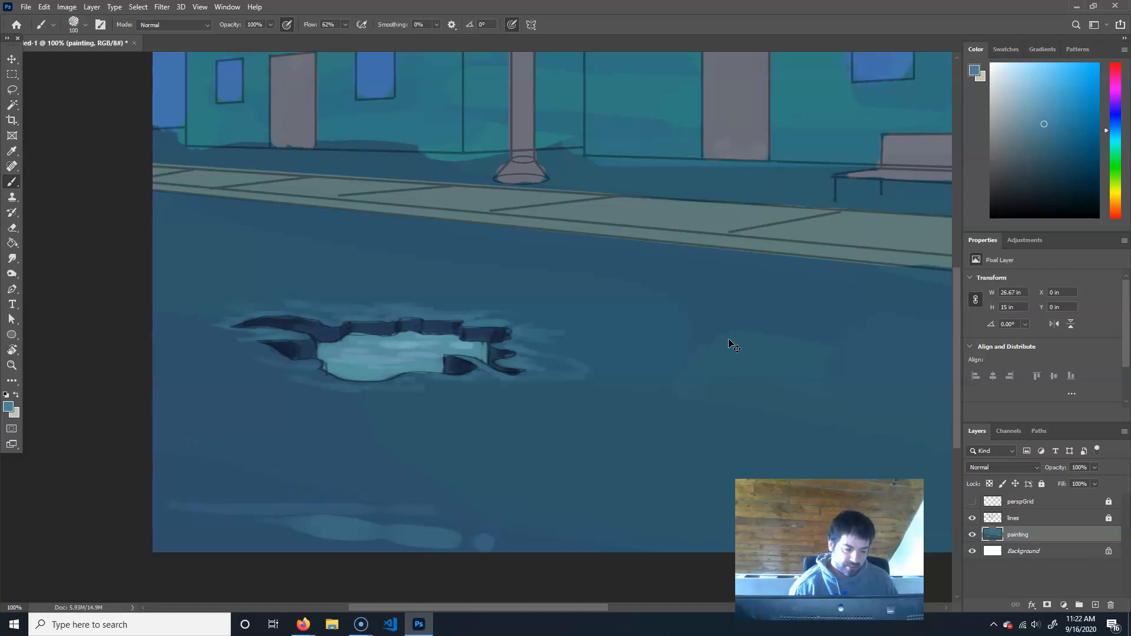
{"action": "key", "text": "ctrl+z"}
{"action": "key", "text": "ctrl+z"}
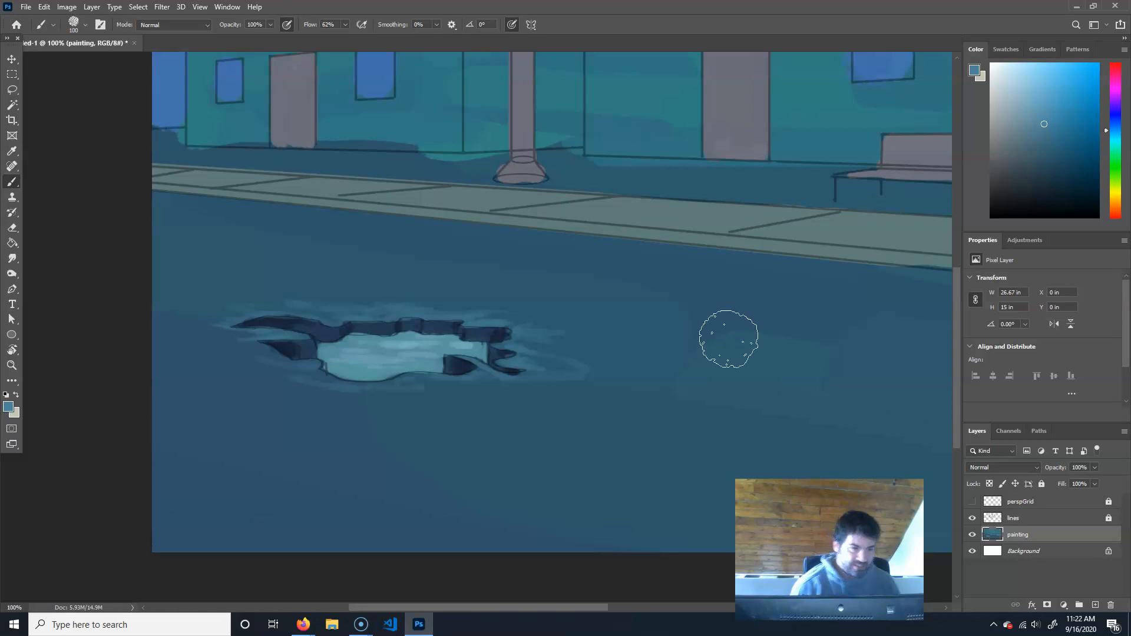
- Set the brush opacity to 31% and the flow to 11%
{"action": "left_click", "coordinate": [270, 25]}
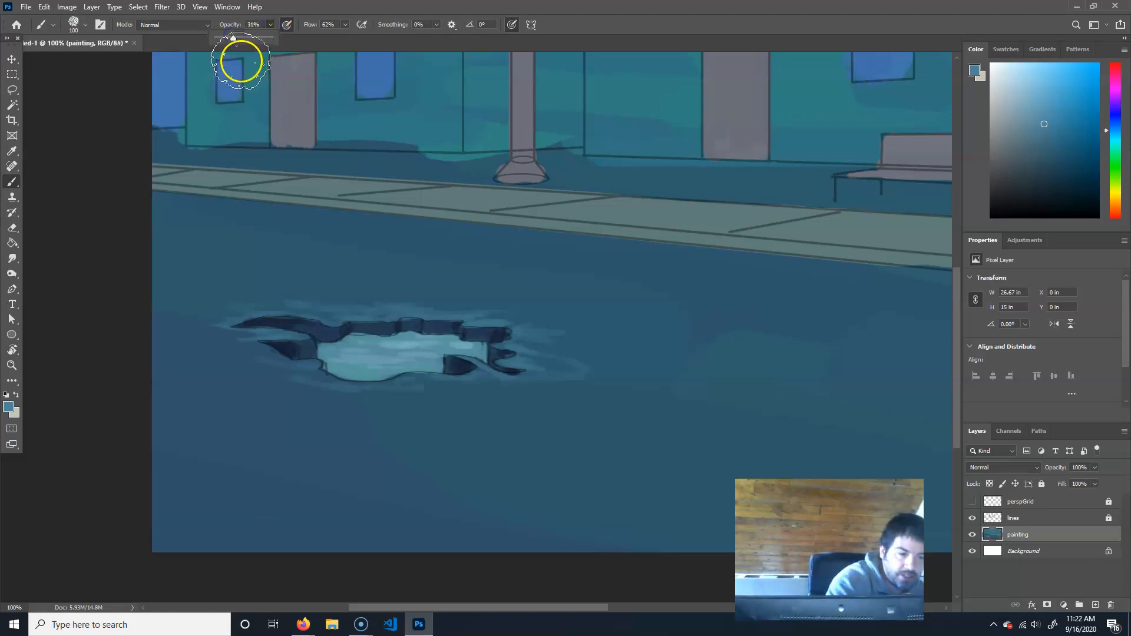
{"action": "left_click", "coordinate": [342, 25]}
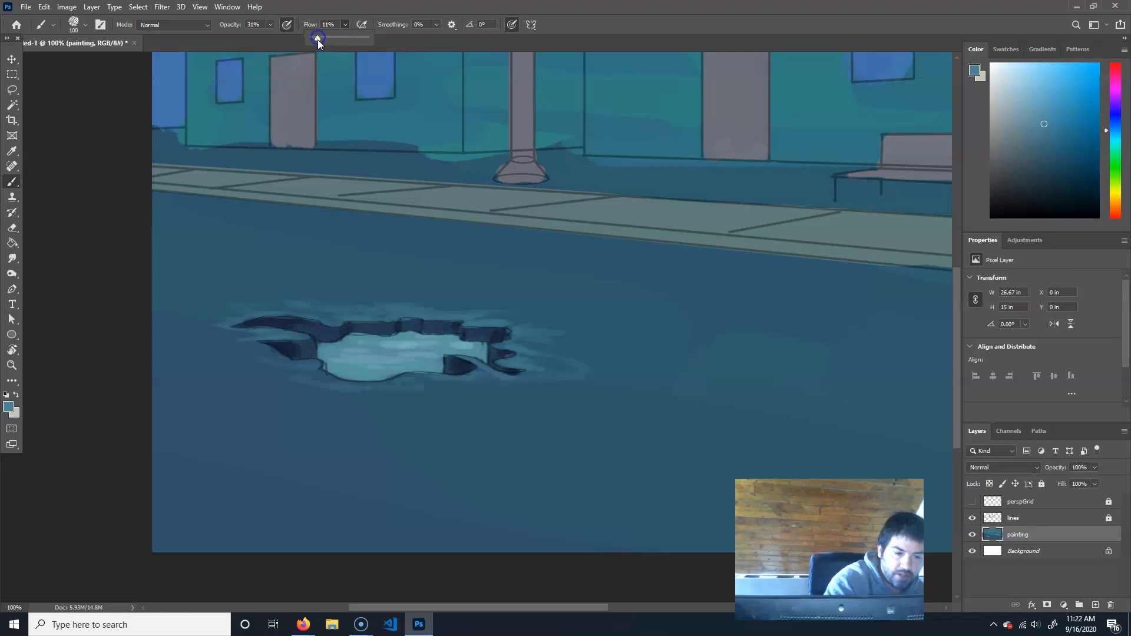
{"action": "left_click", "coordinate": [554, 15]}
- Glaze faint lighter blue over the street foreground below the puddle, enlarging the brush up to size 600
{"action": "key", "text": "bracketright"}
{"action": "key", "text": "bracketright"}
{"action": "key", "text": "bracketright"}
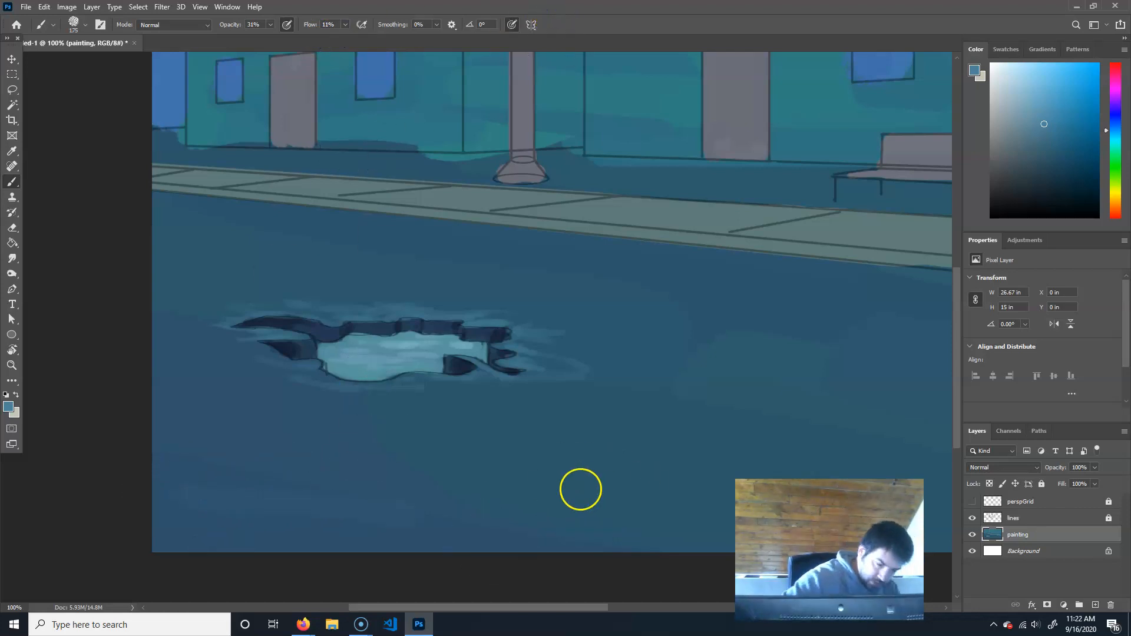
{"action": "key", "text": "bracketright"}
{"action": "key", "text": "bracketright"}
{"action": "key", "text": "bracketright"}
{"action": "key", "text": "bracketright"}
{"action": "key", "text": "bracketright"}
{"action": "key", "text": "bracketright"}
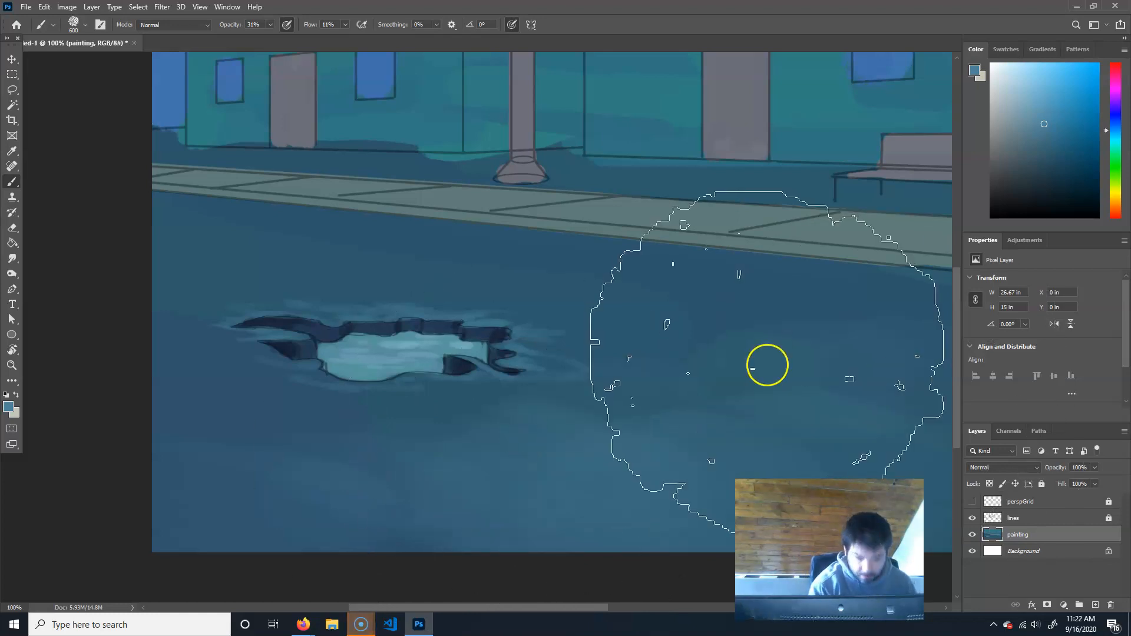
- Paint soft lighter blue patches on the street to the right of and below the puddle, using brush sizes 300 and 200
{"action": "key", "text": "o"}
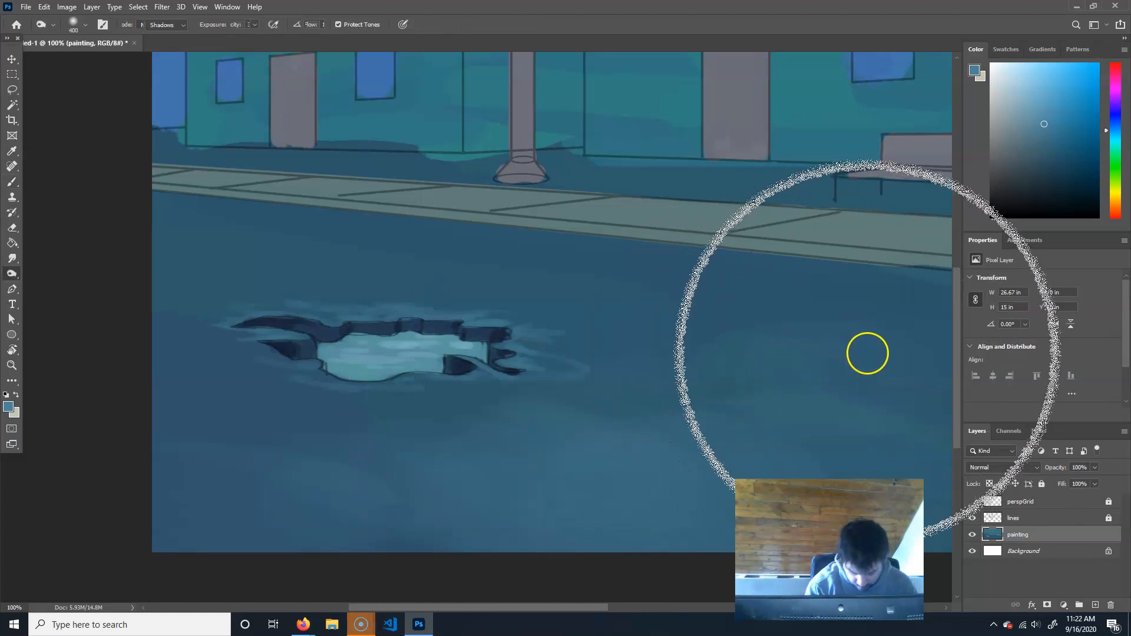
{"action": "key", "text": "b"}
{"action": "key", "text": "bracketleft"}
{"action": "key", "text": "bracketleft"}
{"action": "key", "text": "bracketleft"}
{"action": "left_click_drag", "start_coordinate": [859, 328], "coordinate": [580, 319]}
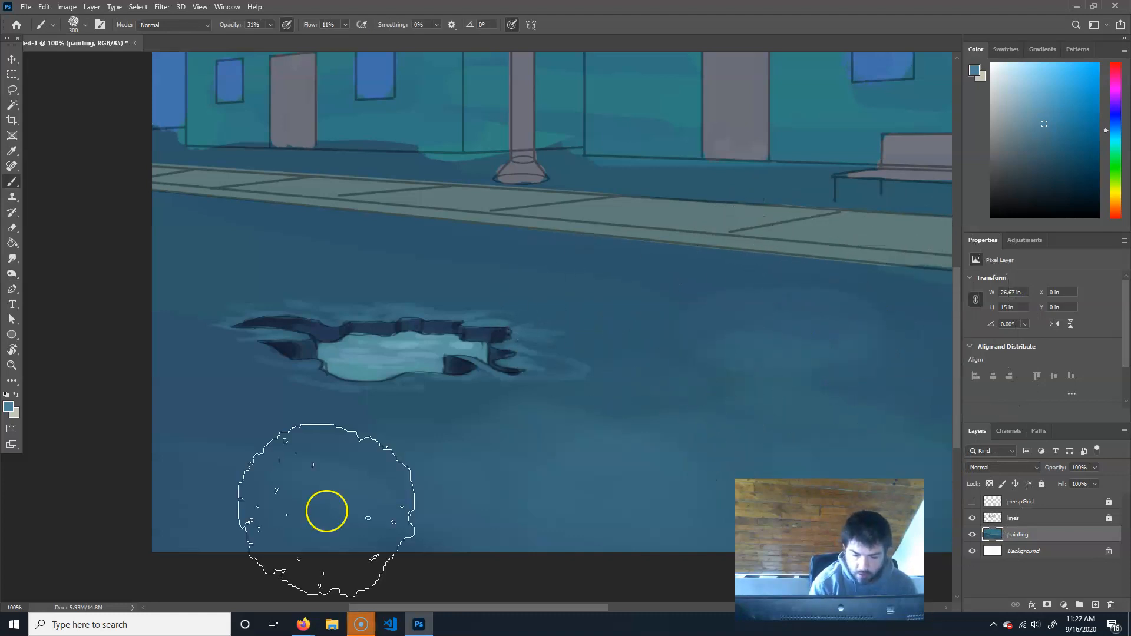
{"action": "key", "text": "bracketleft"}
{"action": "key", "text": "bracketleft"}
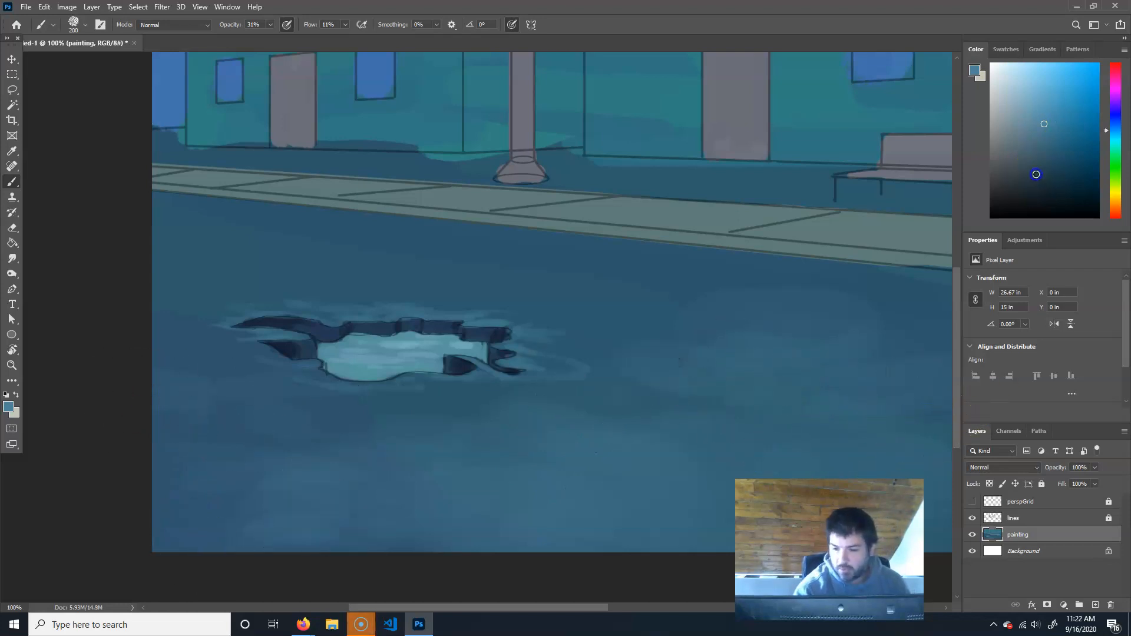
- Paint soft dark blue shadow patches on the street just below the sidewalk with a size 125 brush
{"action": "key", "text": "bracketleft"}
{"action": "key", "text": "bracketleft"}
{"action": "key", "text": "bracketleft"}
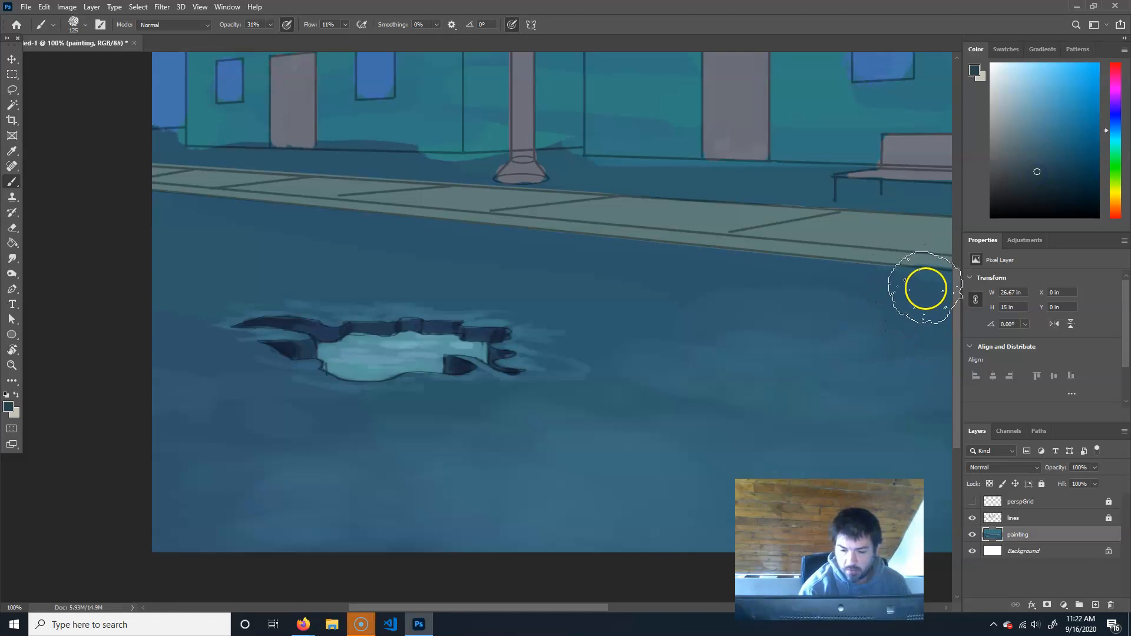
{"action": "key", "text": "alt"}
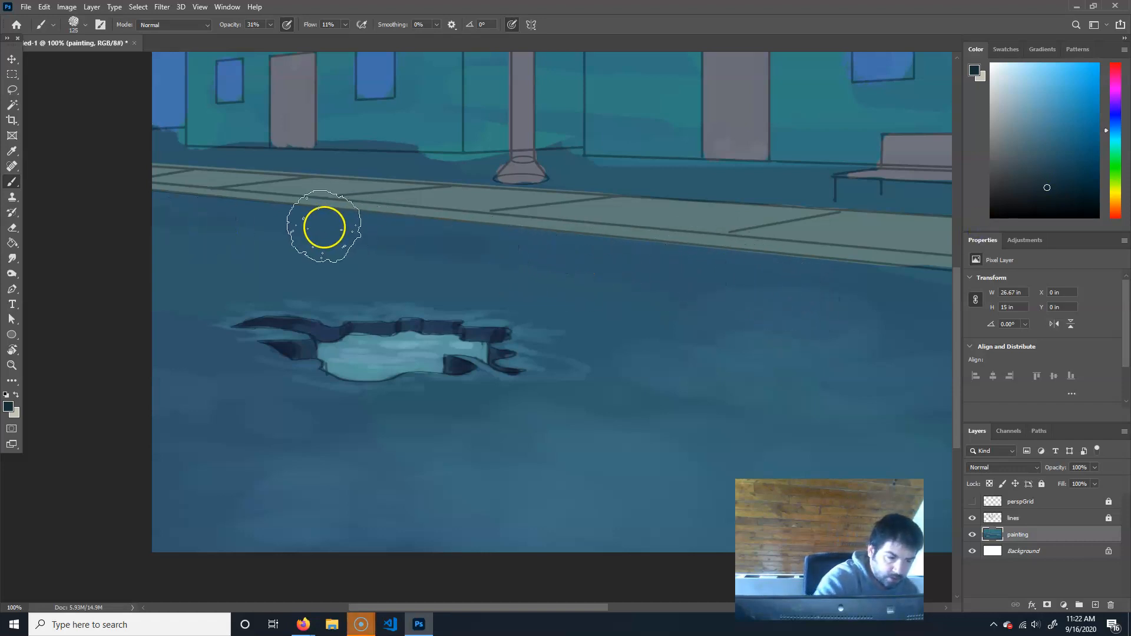
{"action": "left_click", "coordinate": [971, 519]}
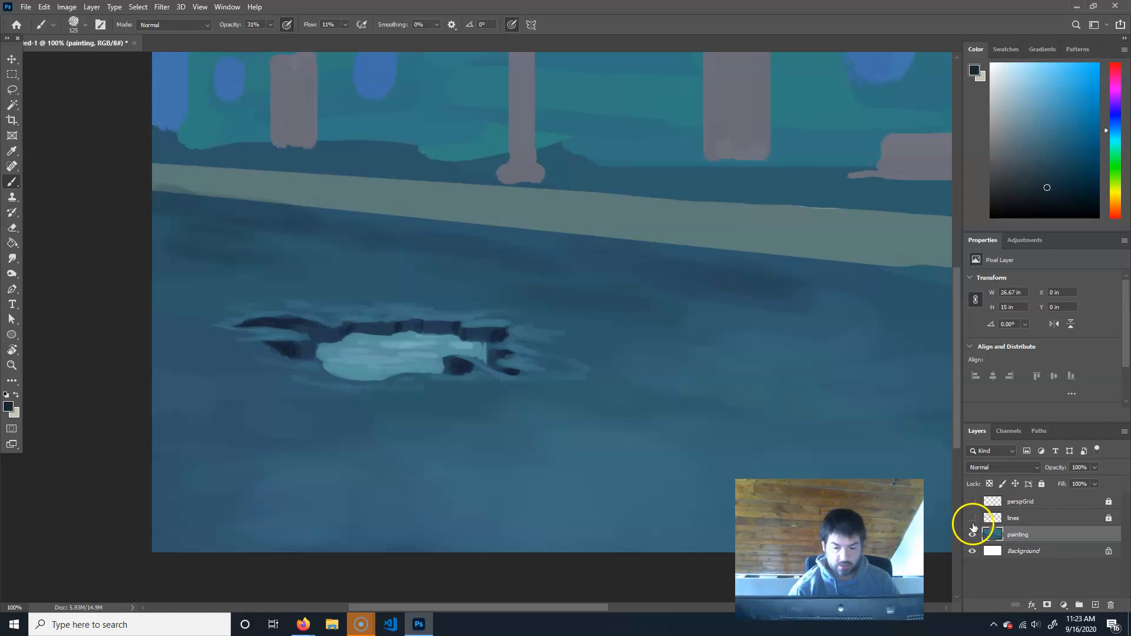
{"action": "left_click", "coordinate": [1095, 605]}
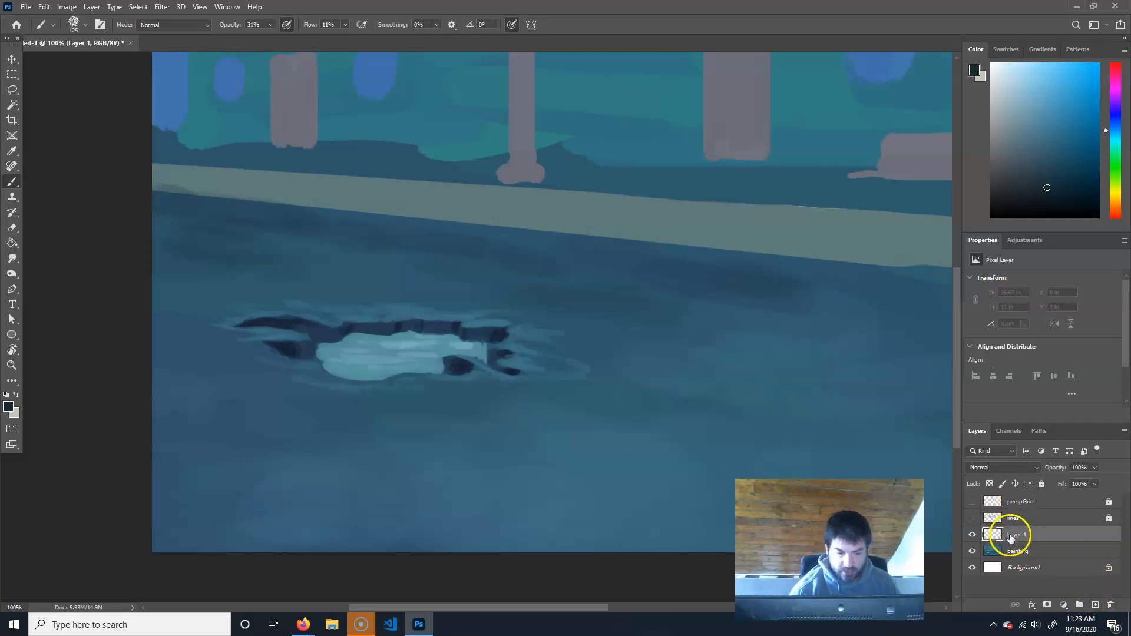
{"action": "left_click", "coordinate": [972, 518]}
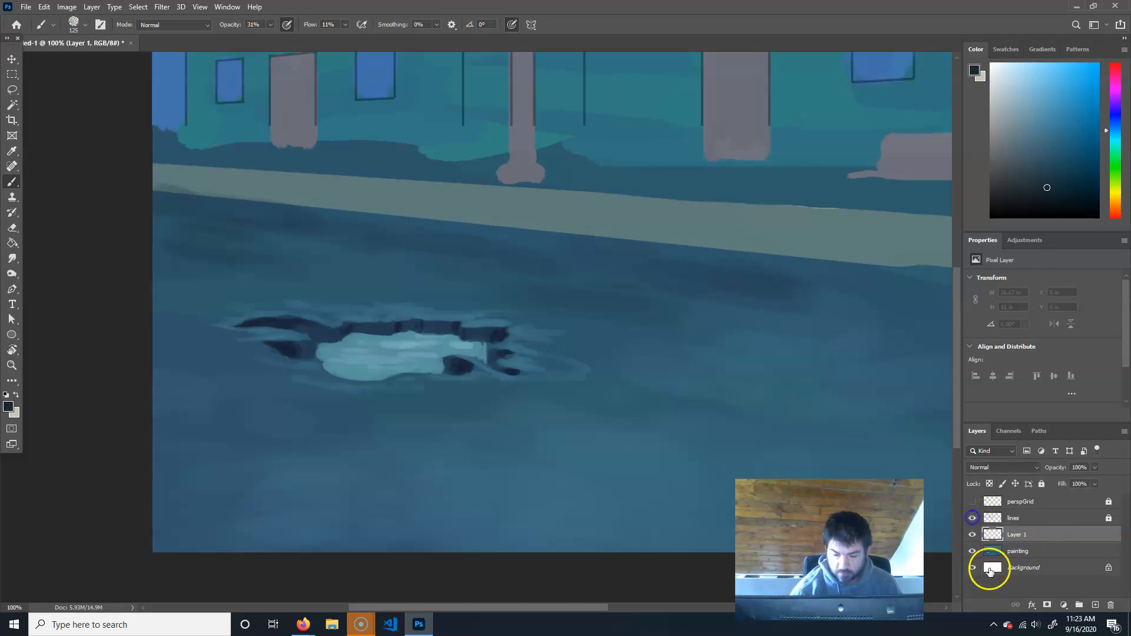
{"action": "left_click", "coordinate": [1025, 551]}
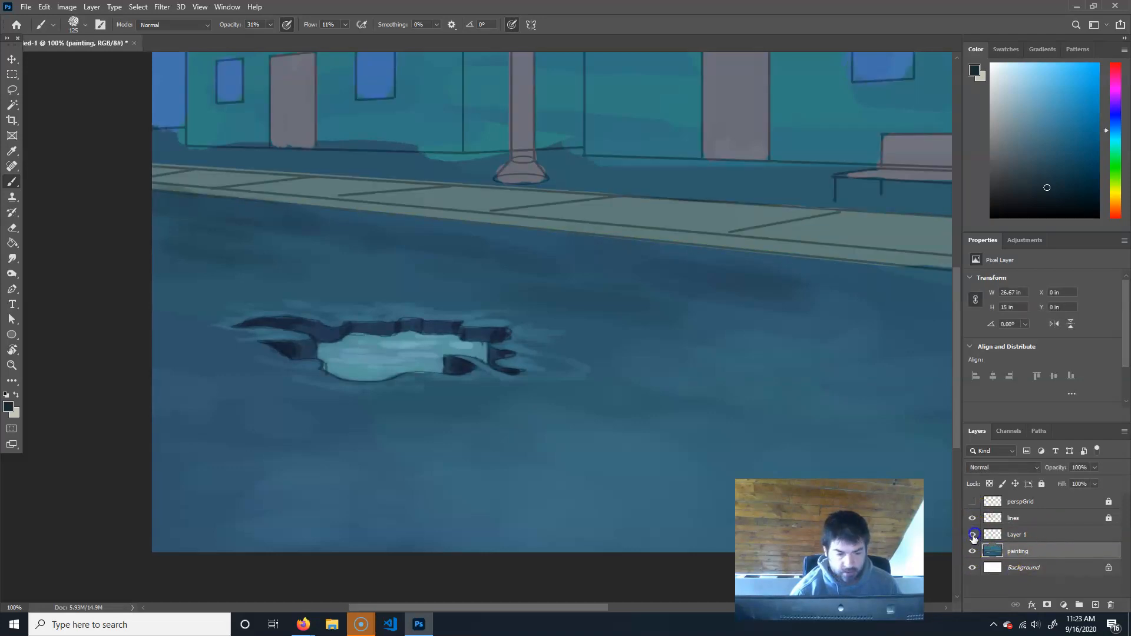
{"action": "mouse_move", "coordinate": [1054, 534]}
{"action": "left_mouse_down"}
{"action": "mouse_move", "coordinate": [1081, 589]}
{"action": "mouse_move", "coordinate": [1111, 604]}
{"action": "left_mouse_up"}
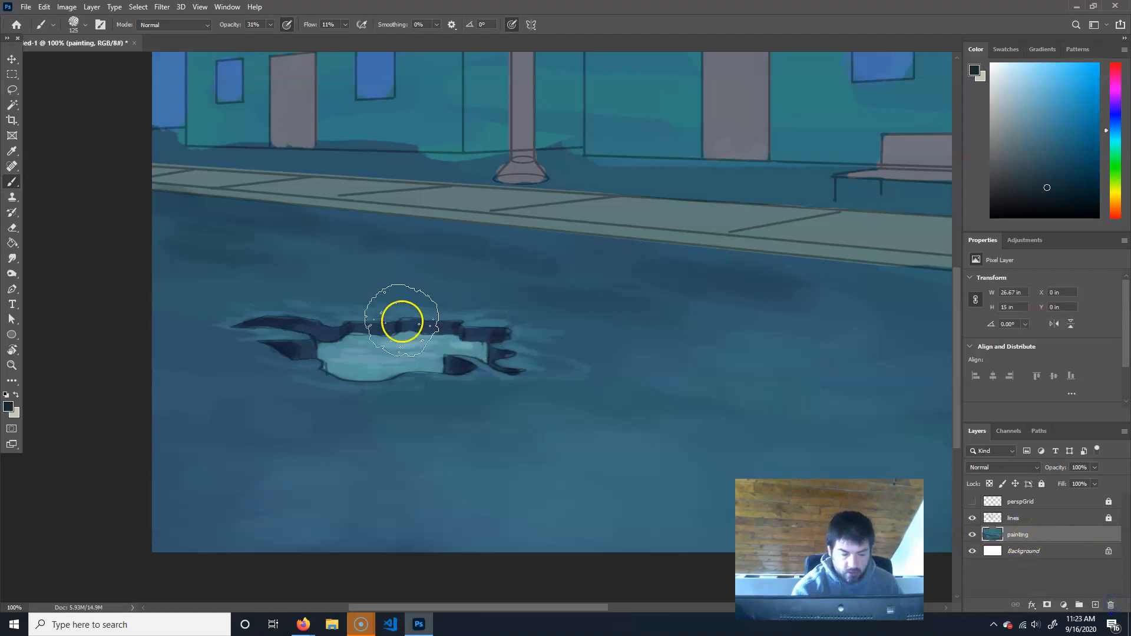
- Shade the curb's front face along the sidewalk in dark grey-green, using a small brush at 70% opacity
{"action": "key", "text": "alt"}
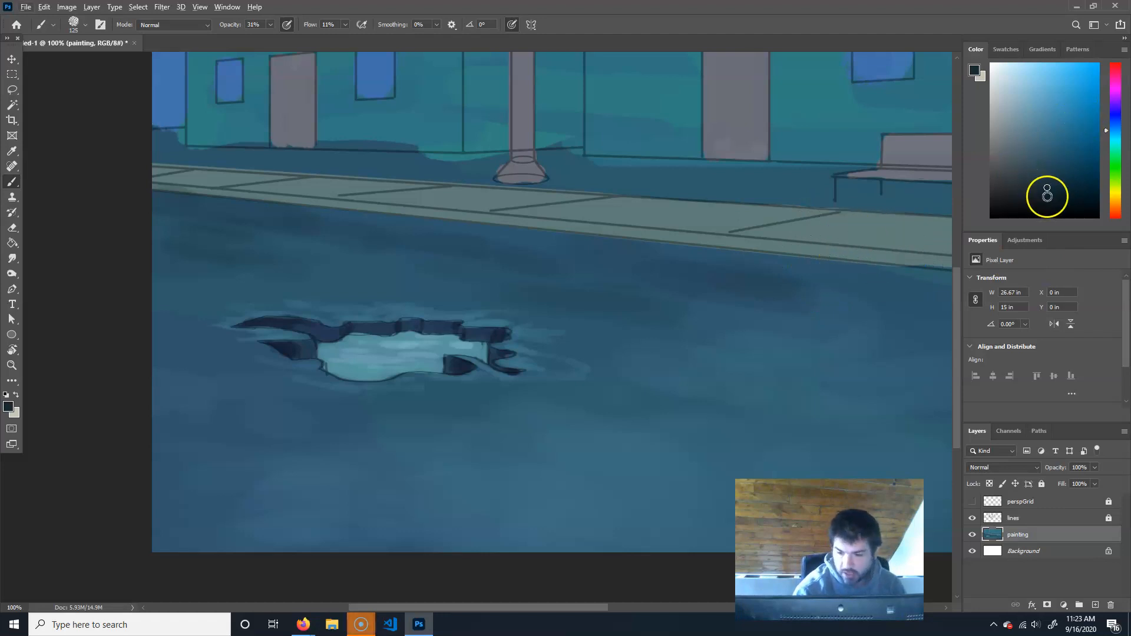
{"action": "left_click", "coordinate": [858, 232], "text": "alt"}
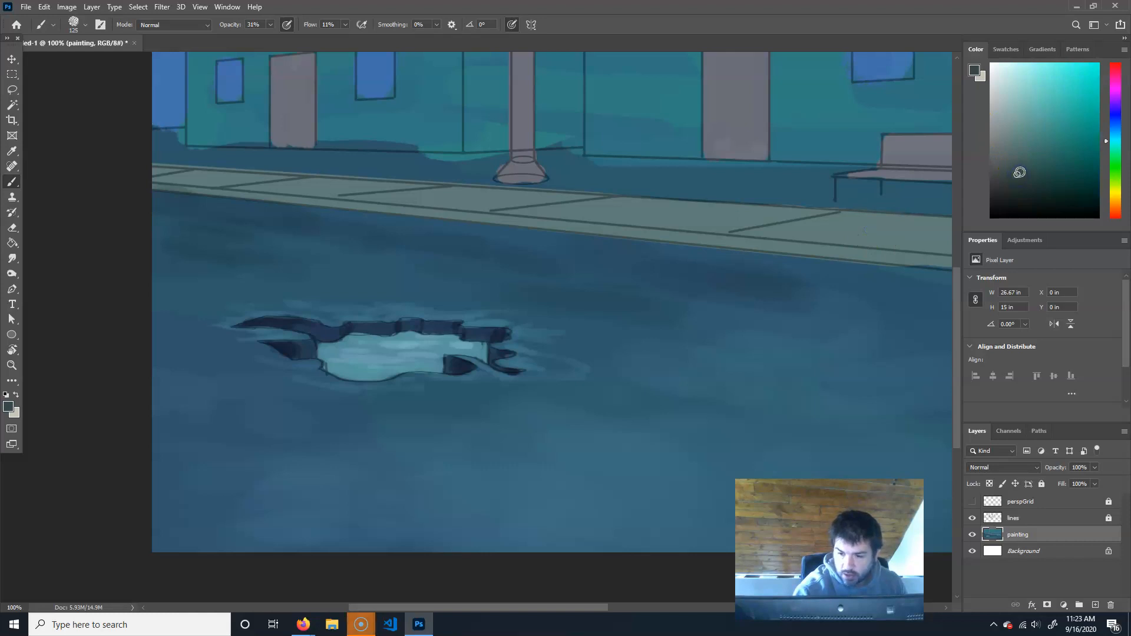
{"action": "key", "text": "bracketleft"}
{"action": "key", "text": "bracketleft"}
{"action": "key", "text": "bracketleft"}
{"action": "key", "text": "bracketleft"}
{"action": "key", "text": "bracketleft"}
{"action": "key", "text": "bracketleft"}
{"action": "key", "text": "bracketleft"}
{"action": "key", "text": "bracketleft"}
{"action": "key", "text": "bracketleft"}
{"action": "key", "text": "bracketleft"}
{"action": "key", "text": "bracketleft"}
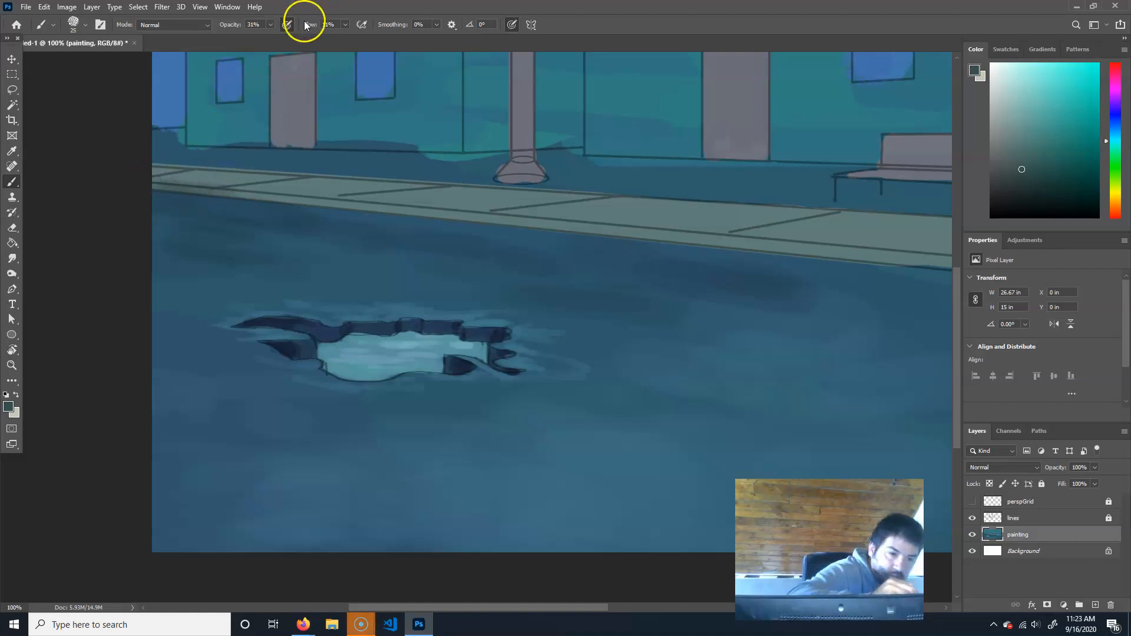
{"action": "left_click", "coordinate": [269, 26]}
{"action": "left_click", "coordinate": [292, 39]}
{"action": "left_click", "coordinate": [331, 6]}
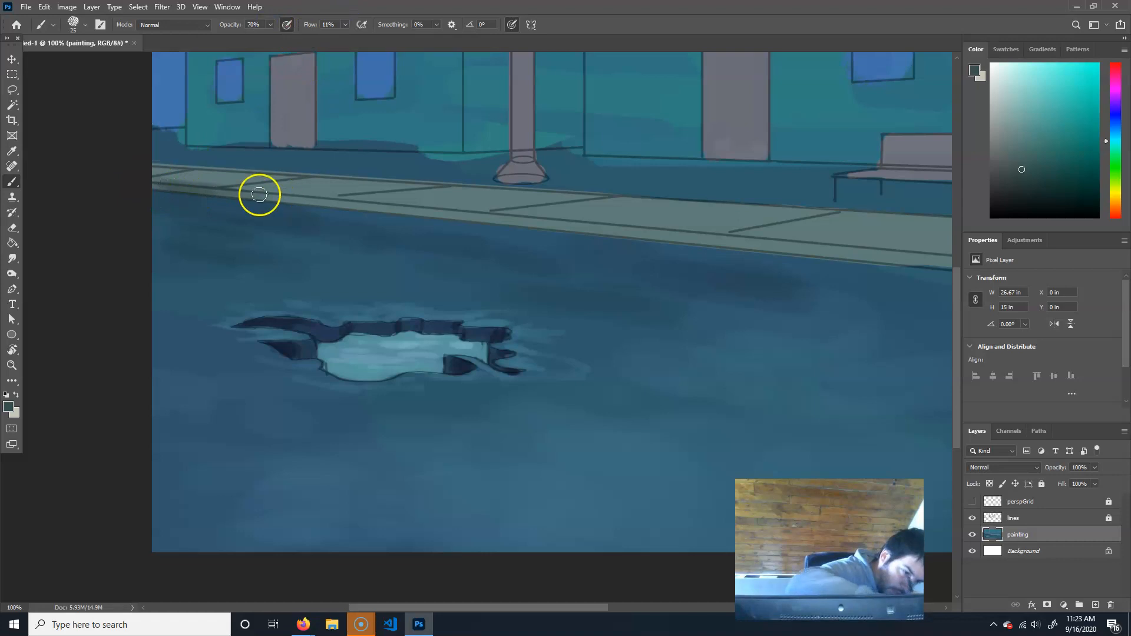
{"action": "key", "text": "bracketleft"}
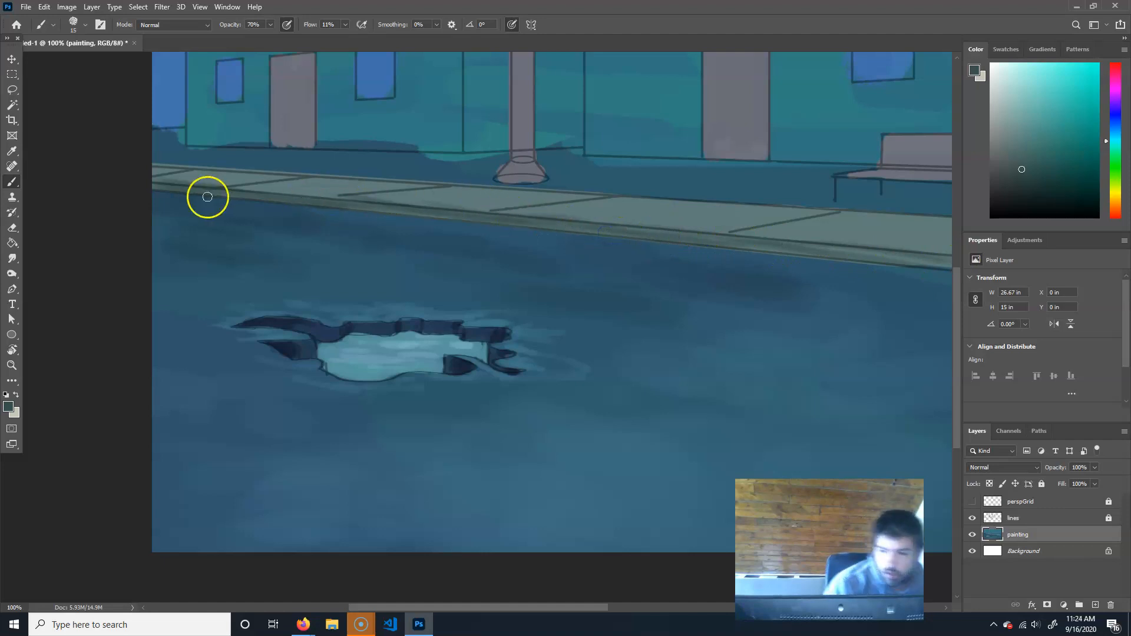
- Paint pale green highlights along the curb edge and on the sidewalk slabs beside their seams
{"action": "left_click", "coordinate": [937, 232], "text": "alt"}
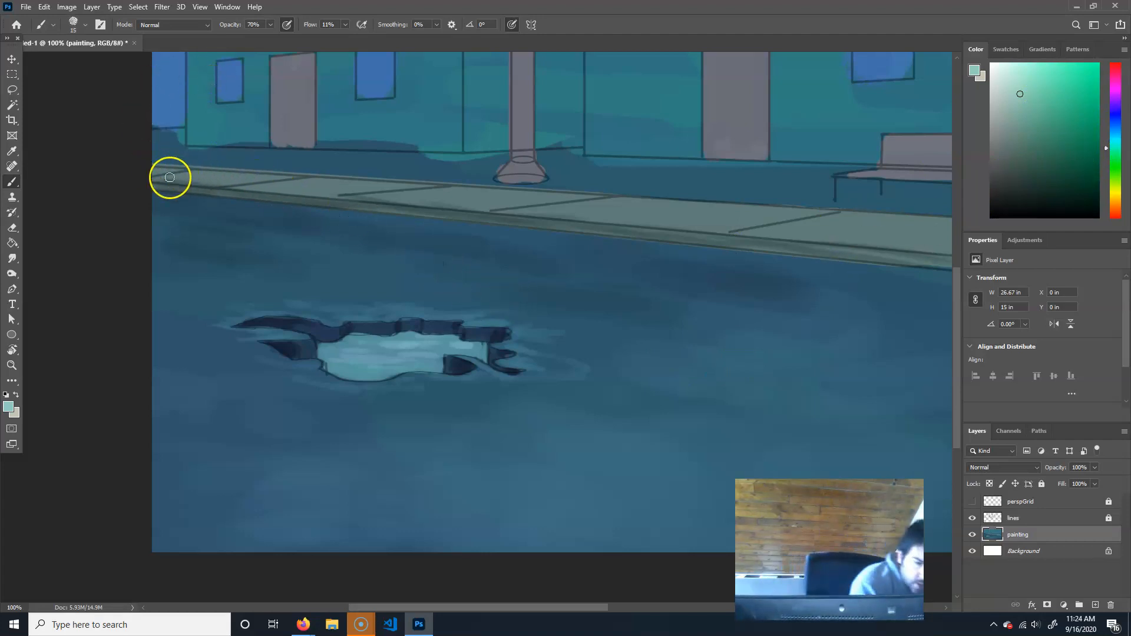
{"action": "left_click_drag", "start_coordinate": [159, 176], "coordinate": [191, 172]}
{"action": "mouse_move", "coordinate": [263, 187]}
{"action": "left_mouse_down"}
{"action": "mouse_move", "coordinate": [399, 177]}
{"action": "mouse_move", "coordinate": [389, 194]}
{"action": "mouse_move", "coordinate": [360, 199]}
{"action": "mouse_move", "coordinate": [368, 194]}
{"action": "mouse_move", "coordinate": [350, 197]}
{"action": "mouse_move", "coordinate": [413, 186]}
{"action": "mouse_move", "coordinate": [346, 197]}
{"action": "mouse_move", "coordinate": [423, 186]}
{"action": "mouse_move", "coordinate": [368, 200]}
{"action": "mouse_move", "coordinate": [419, 195]}
{"action": "mouse_move", "coordinate": [386, 202]}
{"action": "mouse_move", "coordinate": [512, 181]}
{"action": "mouse_move", "coordinate": [516, 212]}
{"action": "mouse_move", "coordinate": [499, 213]}
{"action": "mouse_move", "coordinate": [685, 197]}
{"action": "mouse_move", "coordinate": [767, 229]}
{"action": "mouse_move", "coordinate": [730, 234]}
{"action": "mouse_move", "coordinate": [860, 210]}
{"action": "mouse_move", "coordinate": [749, 234]}
{"action": "mouse_move", "coordinate": [791, 239]}
{"action": "left_mouse_up"}
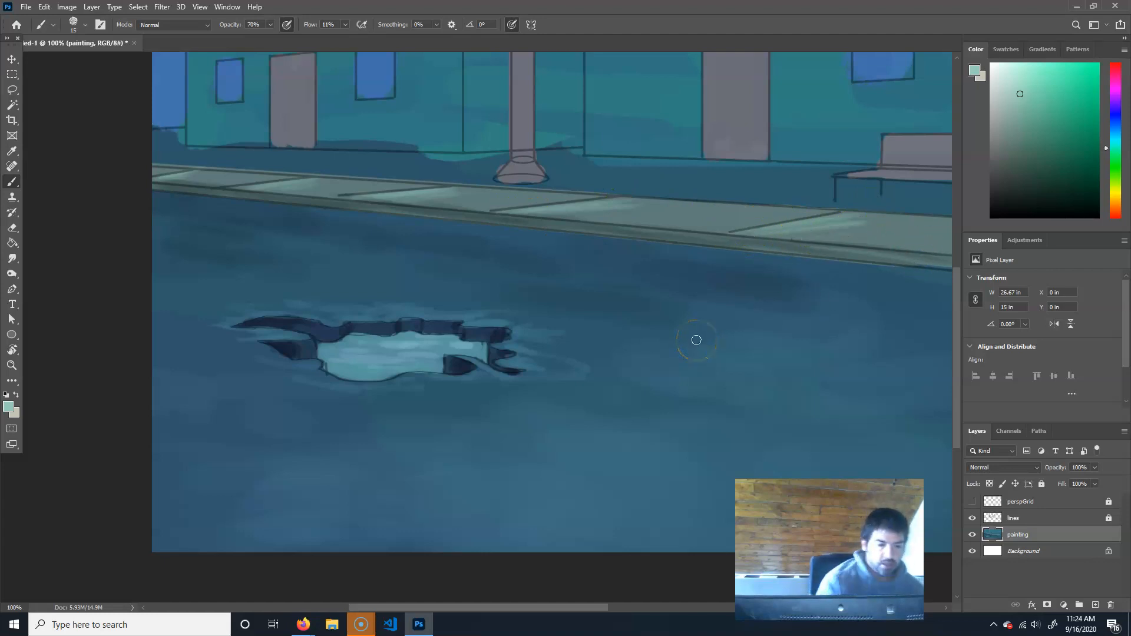
{"action": "mouse_move", "coordinate": [487, 179]}
{"action": "left_mouse_down"}
{"action": "mouse_move", "coordinate": [449, 186]}
{"action": "mouse_move", "coordinate": [944, 219]}
{"action": "mouse_move", "coordinate": [268, 176]}
{"action": "mouse_move", "coordinate": [240, 183]}
{"action": "left_mouse_up"}
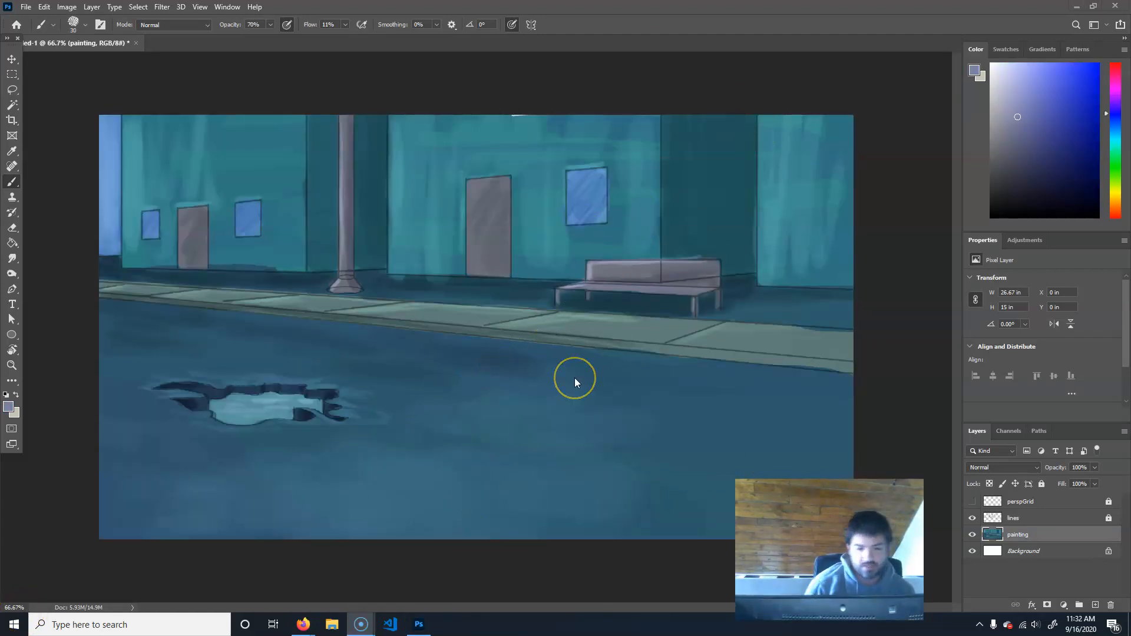
- Hide the lines layer and add a new layer above the painting layer
{"action": "left_click", "coordinate": [972, 518]}
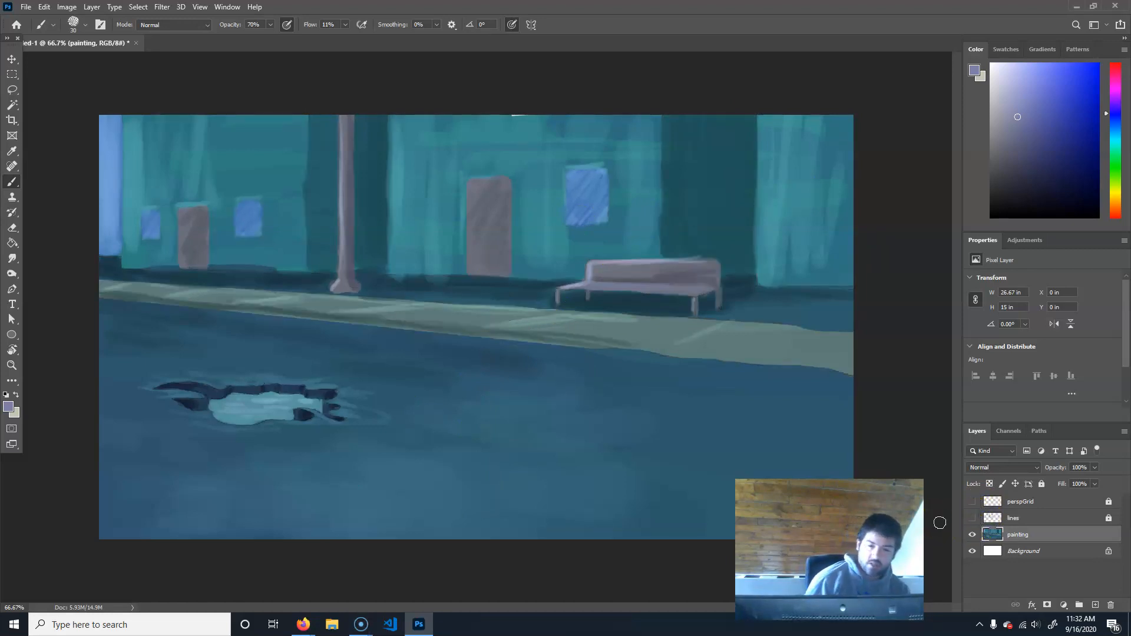
{"action": "left_click", "coordinate": [972, 519]}
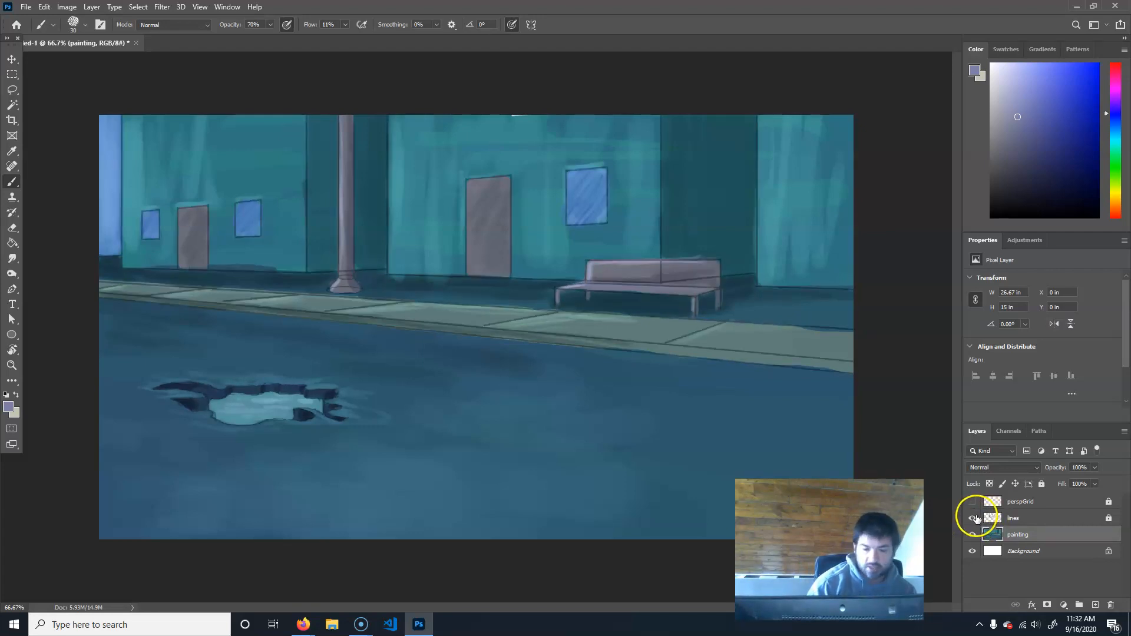
{"action": "left_click", "coordinate": [972, 518]}
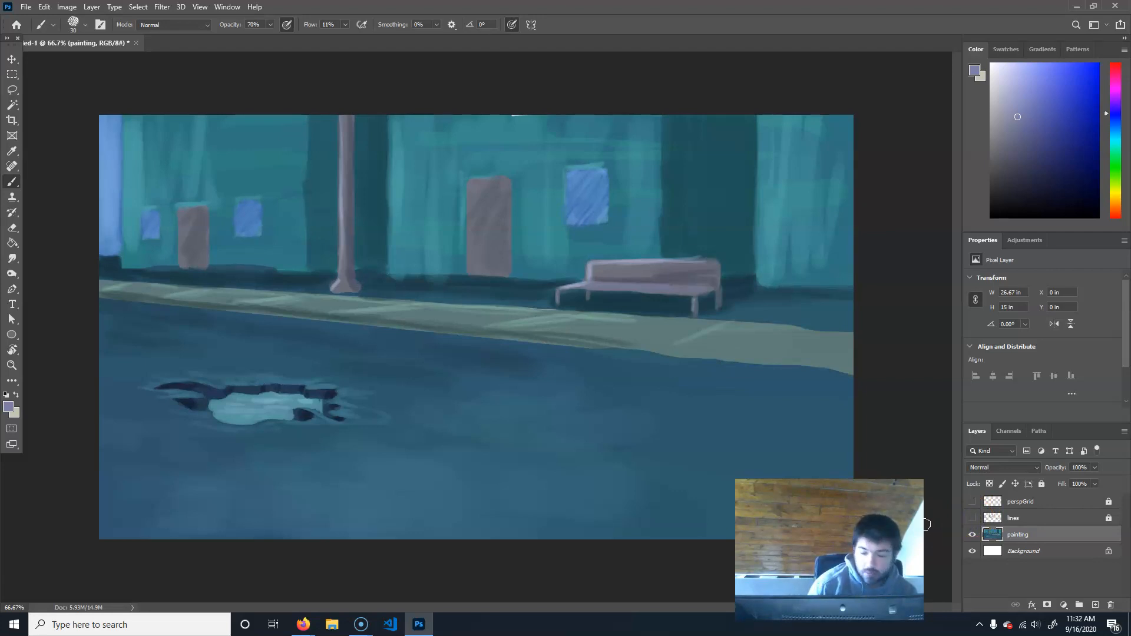
{"action": "left_click", "coordinate": [1095, 605]}
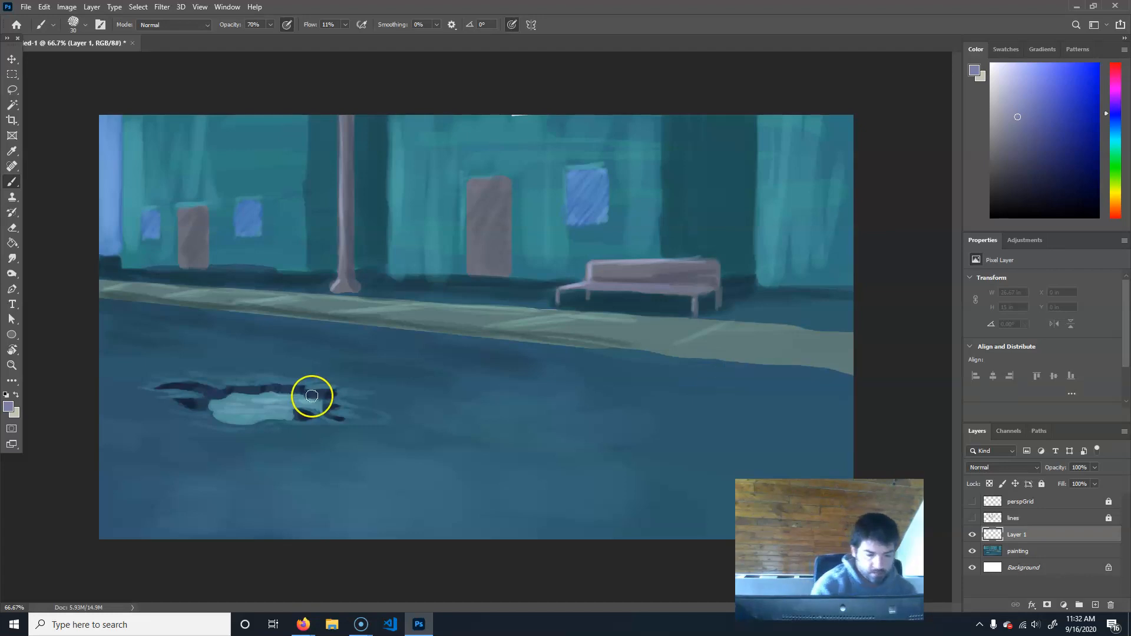
- Set up a fine dark grey-green brush based on the sidewalk colour, with 100% opacity and 47% flow
{"action": "key", "text": "ctrl+plus"}
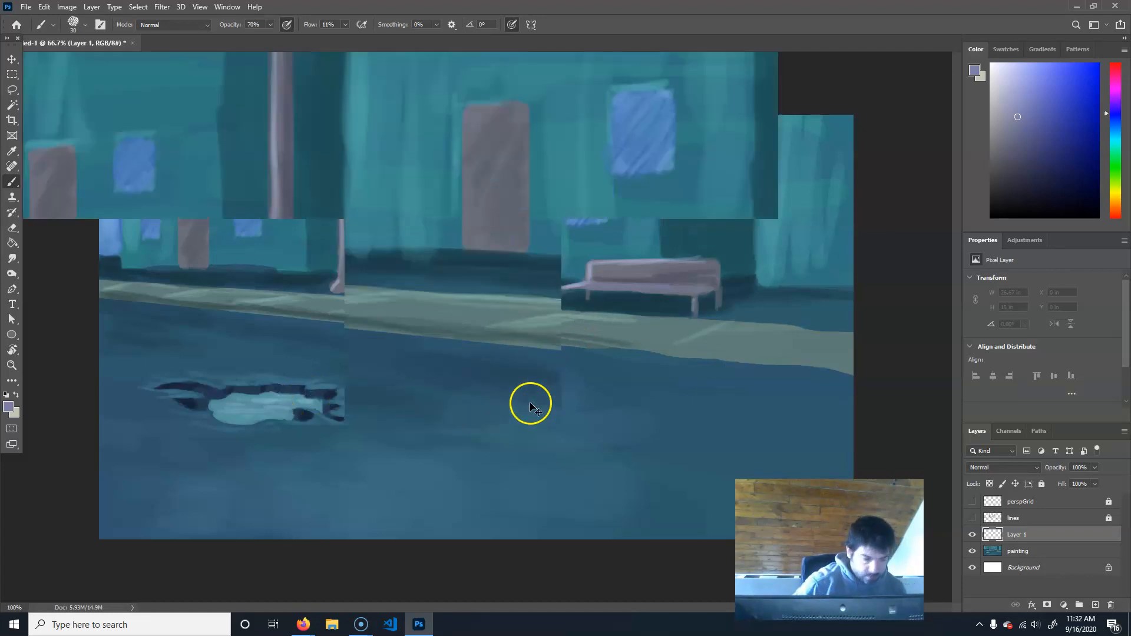
{"action": "left_click_drag", "start_coordinate": [183, 356], "coordinate": [490, 361]}
{"action": "key", "text": "alt"}
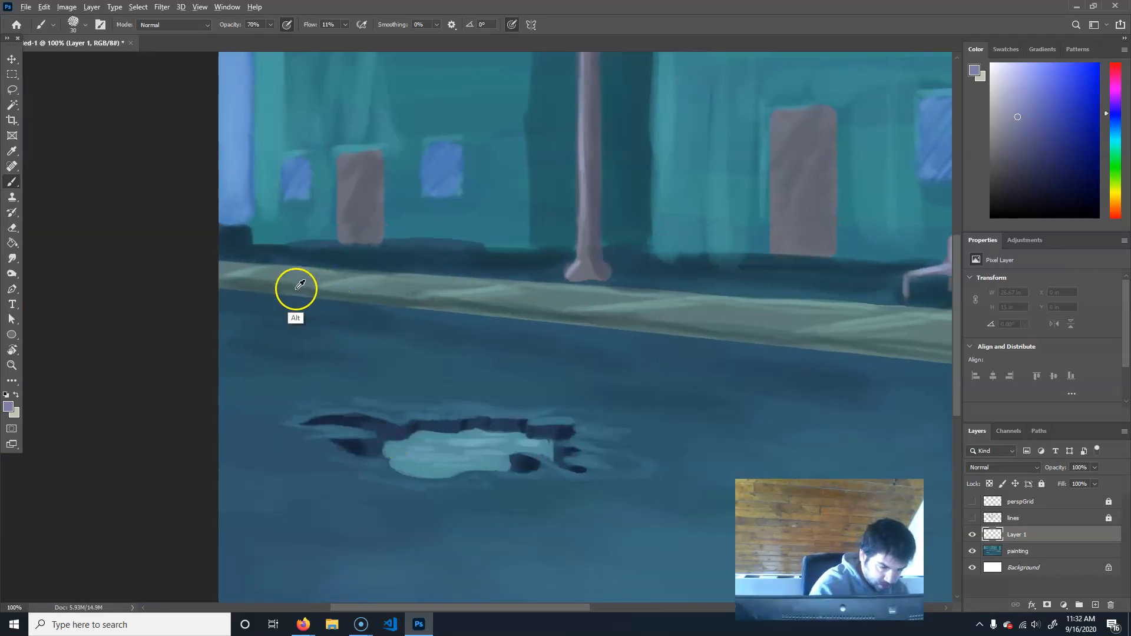
{"action": "left_click", "coordinate": [298, 285], "text": "alt"}
{"action": "left_click", "coordinate": [270, 24]}
{"action": "left_click", "coordinate": [457, 30]}
{"action": "left_click", "coordinate": [344, 25]}
{"action": "left_click", "coordinate": [365, 39]}
{"action": "key", "text": "bracketleft"}
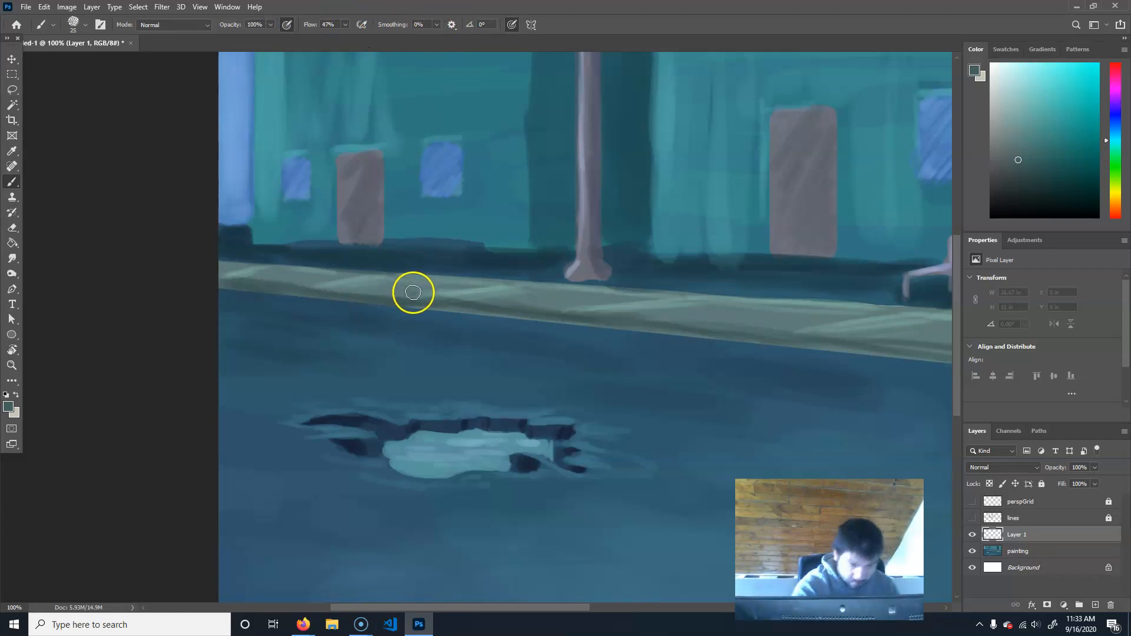
{"action": "key", "text": "bracketleft"}
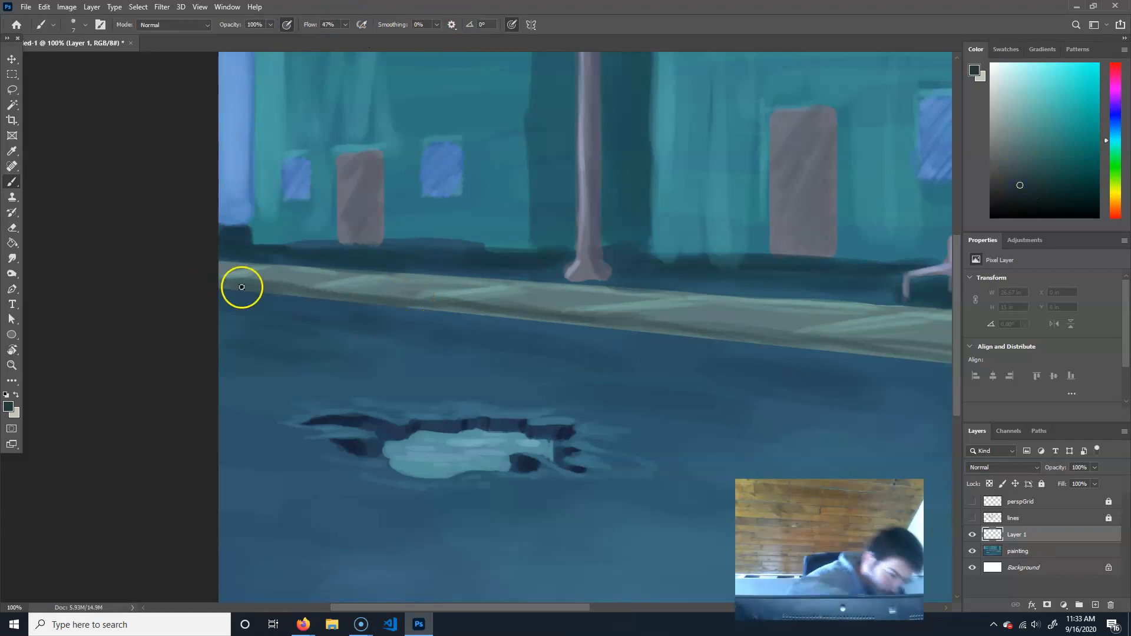
- Draw thin dark lines along the upper and lower edges of the curb across the full length of the sidewalk
{"action": "left_click_drag", "start_coordinate": [218, 284], "coordinate": [278, 290]}
{"action": "left_click_drag", "start_coordinate": [215, 273], "coordinate": [339, 300]}
{"action": "left_click_drag", "start_coordinate": [467, 319], "coordinate": [340, 264]}
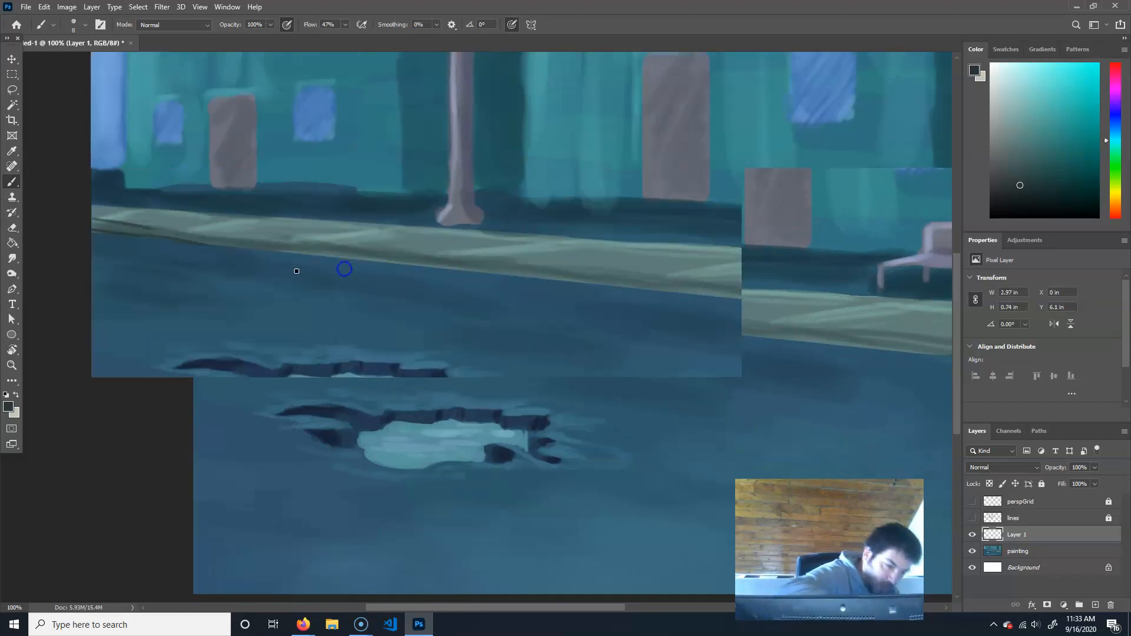
{"action": "left_click_drag", "start_coordinate": [187, 241], "coordinate": [345, 261]}
{"action": "left_click_drag", "start_coordinate": [263, 247], "coordinate": [494, 271]}
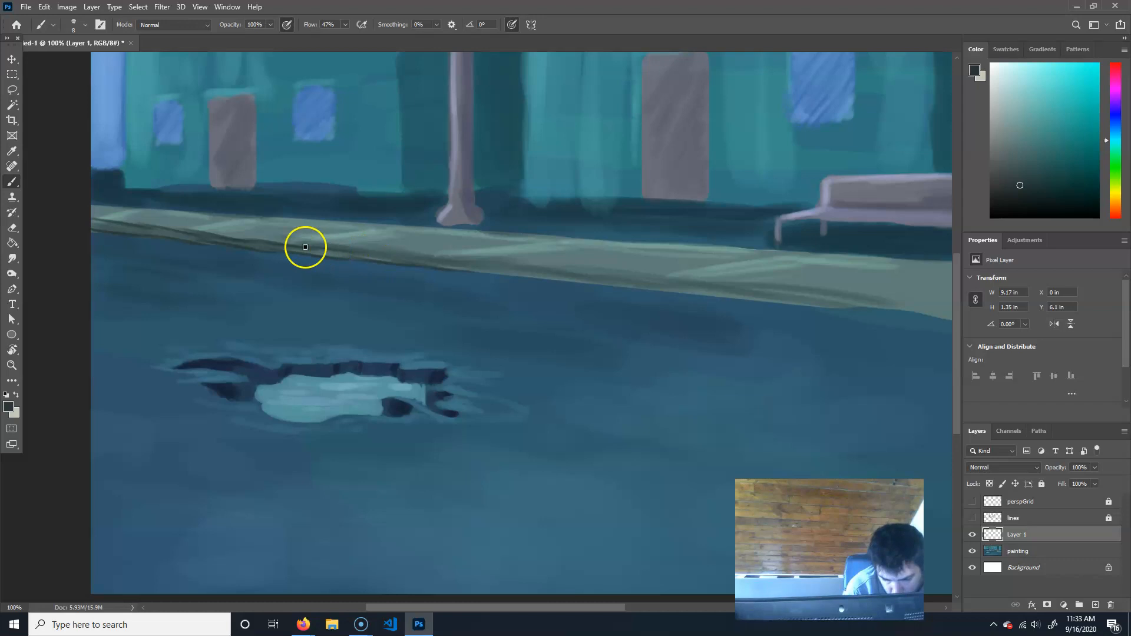
{"action": "left_click_drag", "start_coordinate": [396, 257], "coordinate": [816, 303]}
{"action": "mouse_move", "coordinate": [719, 292]}
{"action": "left_mouse_down"}
{"action": "mouse_move", "coordinate": [826, 301]}
{"action": "mouse_move", "coordinate": [664, 294]}
{"action": "mouse_move", "coordinate": [909, 309]}
{"action": "mouse_move", "coordinate": [811, 301]}
{"action": "left_mouse_up"}
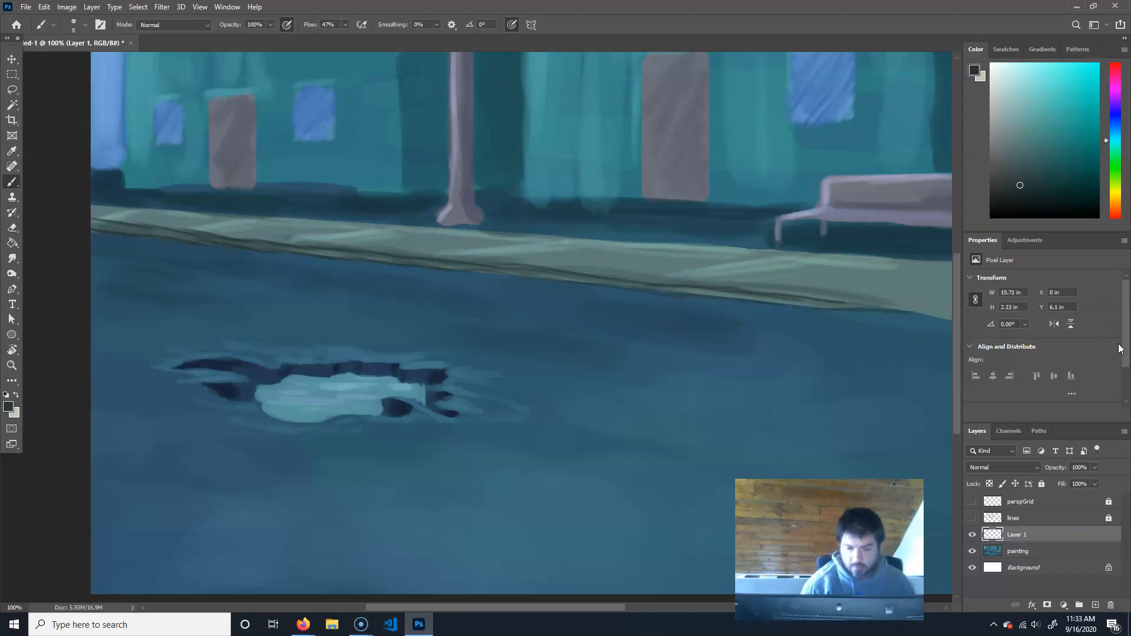
{"action": "left_click_drag", "start_coordinate": [840, 396], "coordinate": [434, 359]}
{"action": "mouse_move", "coordinate": [449, 259]}
{"action": "left_mouse_down"}
{"action": "mouse_move", "coordinate": [472, 266]}
{"action": "mouse_move", "coordinate": [441, 264]}
{"action": "mouse_move", "coordinate": [554, 282]}
{"action": "mouse_move", "coordinate": [428, 259]}
{"action": "mouse_move", "coordinate": [487, 266]}
{"action": "left_mouse_up"}
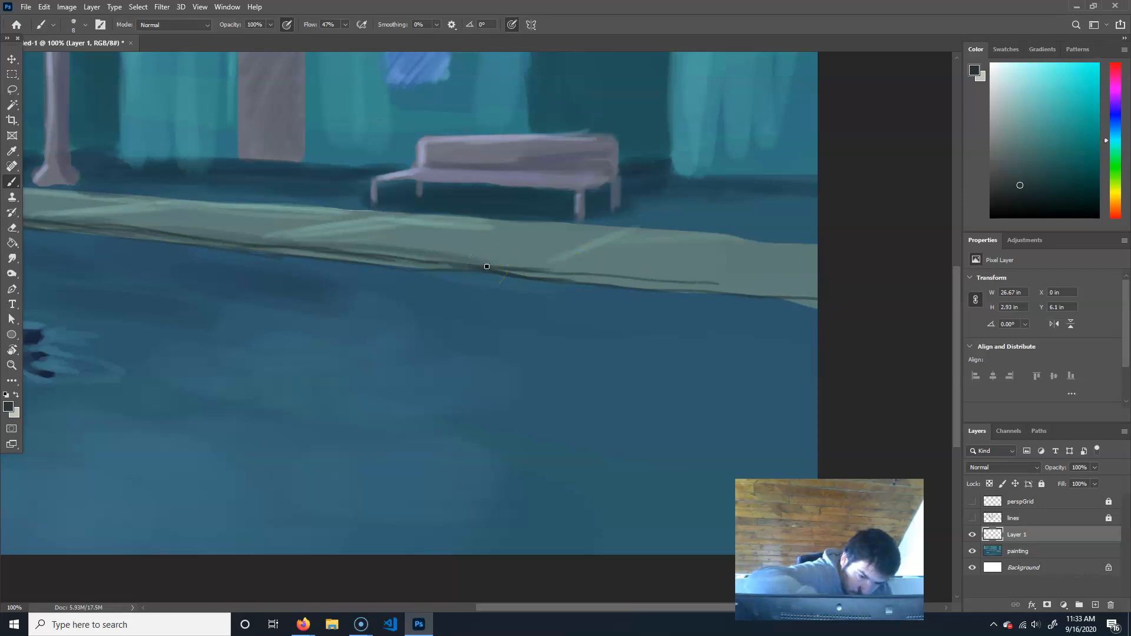
- Draw thin dark diagonal seams between the sidewalk slabs, from near the bench to the sidewalk's far left end, redoing the first one
{"action": "left_click_drag", "start_coordinate": [604, 288], "coordinate": [682, 303]}
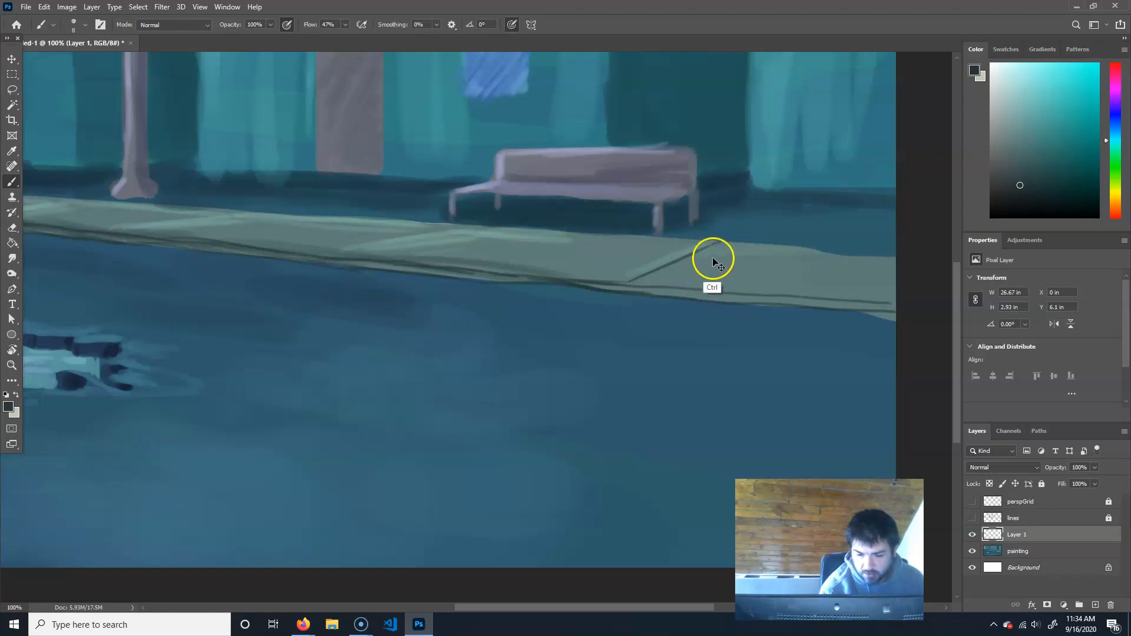
{"action": "key", "text": "ctrl+z"}
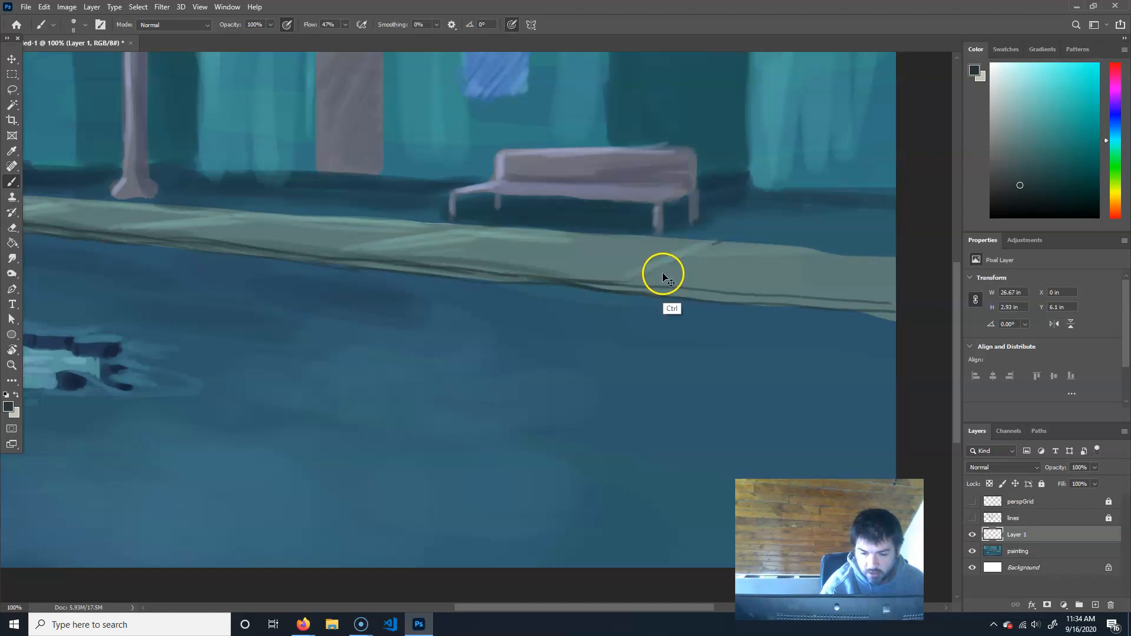
{"action": "mouse_move", "coordinate": [697, 241]}
{"action": "left_mouse_down"}
{"action": "mouse_move", "coordinate": [603, 281]}
{"action": "mouse_move", "coordinate": [704, 239]}
{"action": "left_mouse_up"}
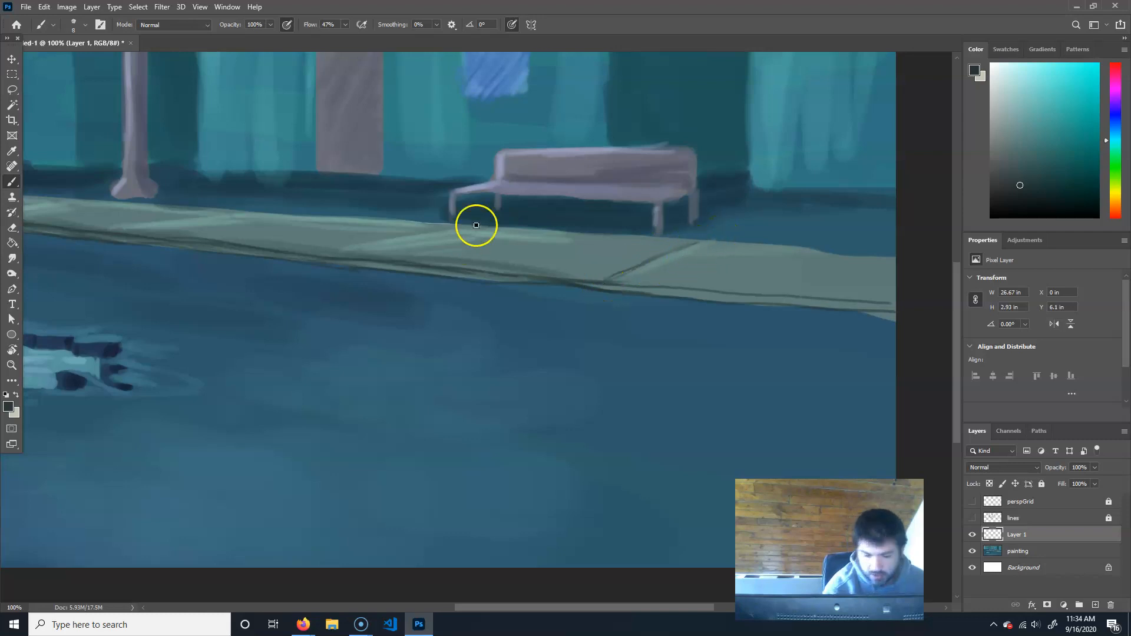
{"action": "left_click_drag", "start_coordinate": [467, 227], "coordinate": [340, 252]}
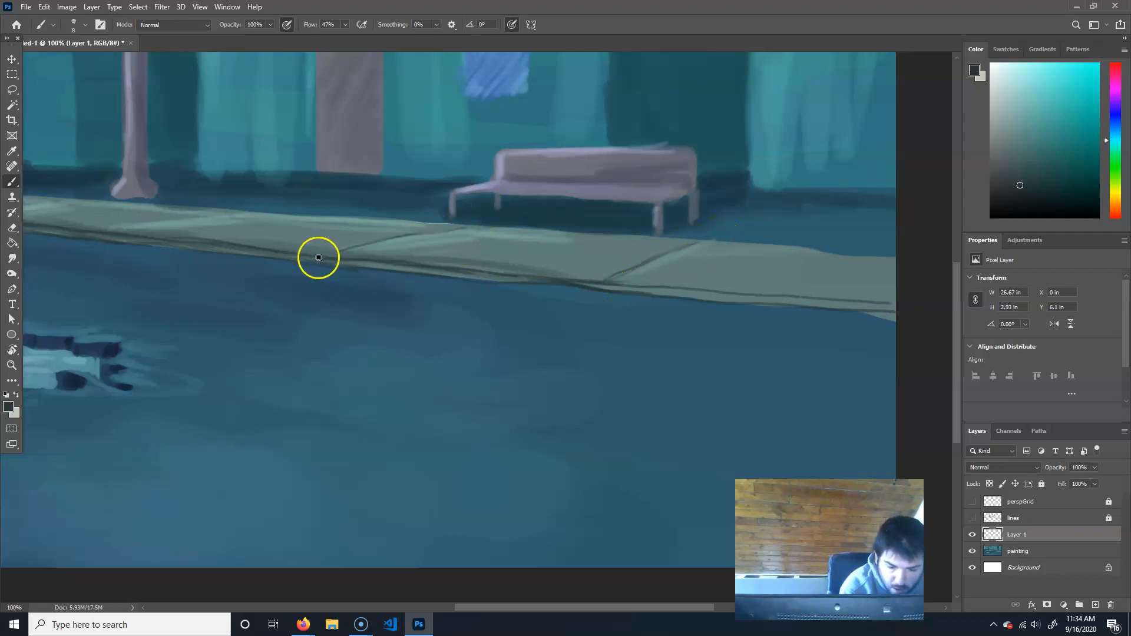
{"action": "left_click_drag", "start_coordinate": [278, 270], "coordinate": [598, 281]}
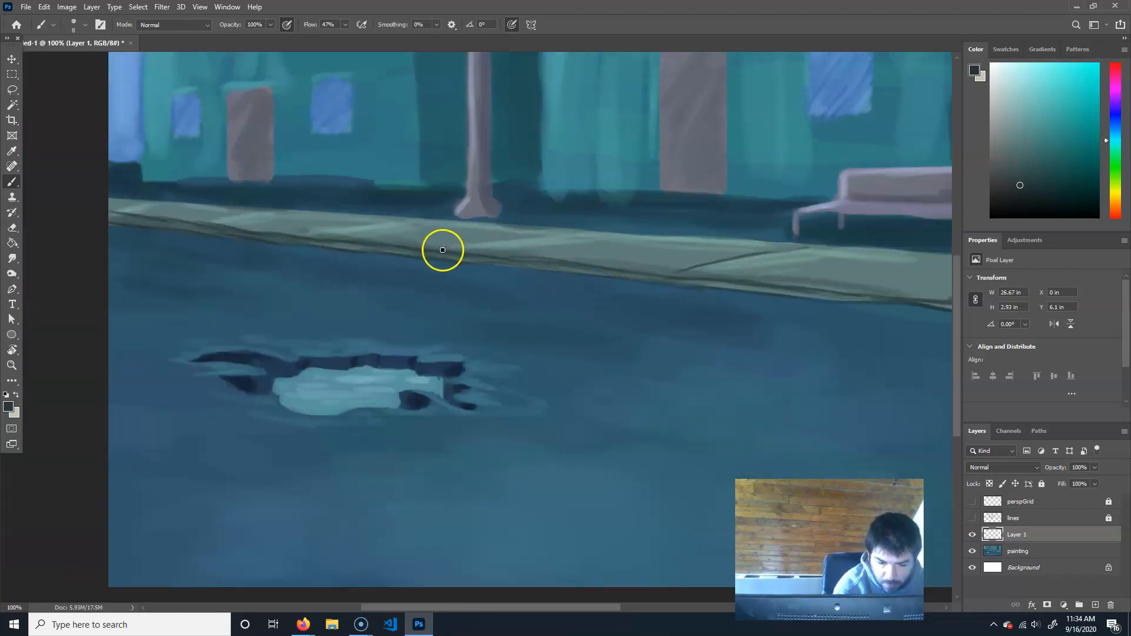
{"action": "mouse_move", "coordinate": [444, 249]}
{"action": "left_mouse_down"}
{"action": "mouse_move", "coordinate": [567, 234]}
{"action": "mouse_move", "coordinate": [477, 245]}
{"action": "left_mouse_up"}
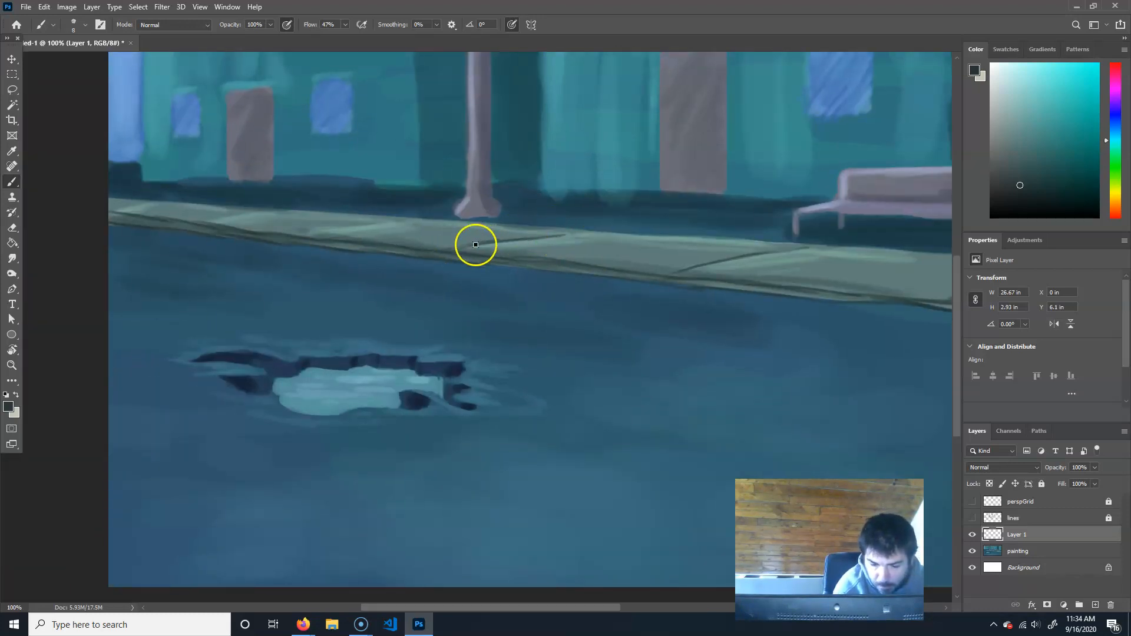
{"action": "mouse_move", "coordinate": [325, 230]}
{"action": "left_mouse_down"}
{"action": "mouse_move", "coordinate": [400, 219]}
{"action": "mouse_move", "coordinate": [288, 234]}
{"action": "left_mouse_up"}
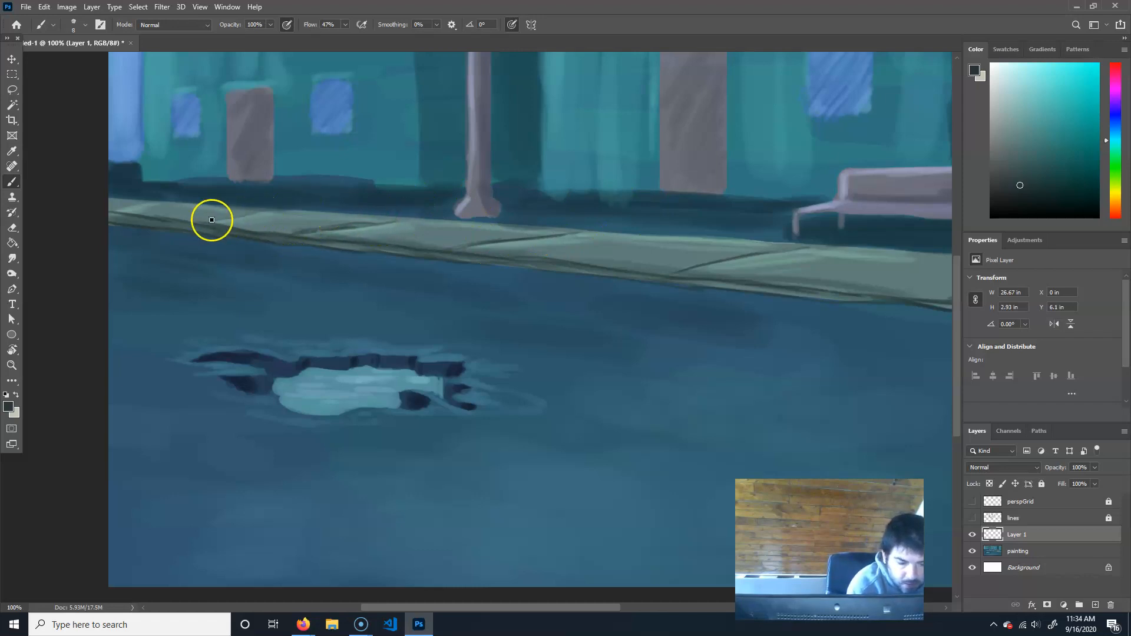
{"action": "left_click_drag", "start_coordinate": [111, 212], "coordinate": [147, 201]}
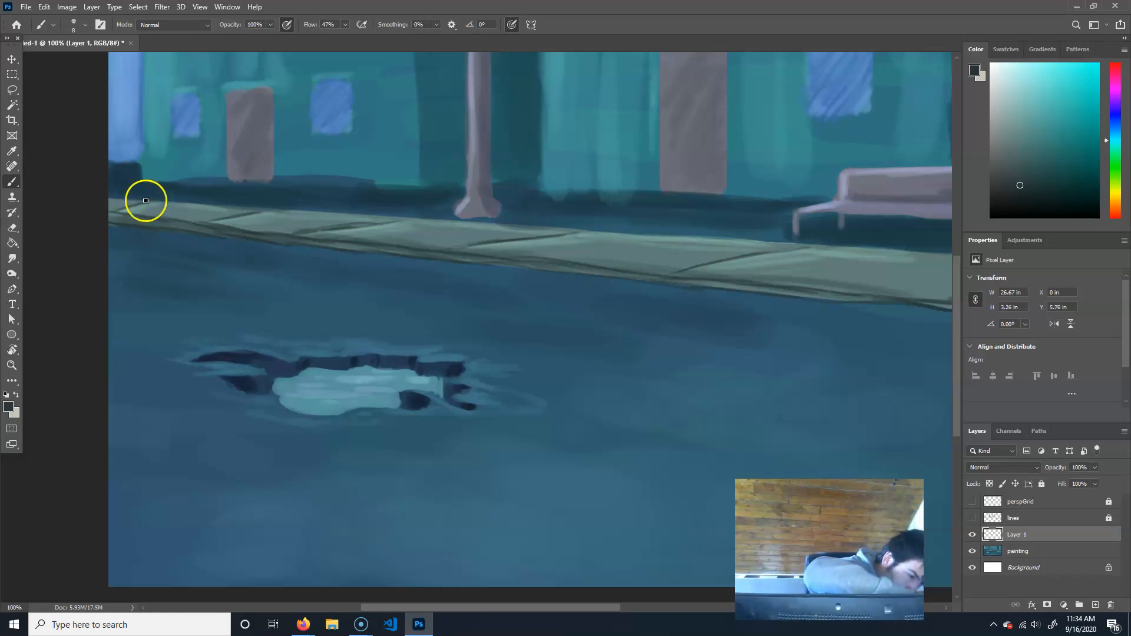
- Sample the shadow at the buildings' base, darken it to near-black blue, and line the sidewalk's back edge from its far left end toward the lamp post
{"action": "mouse_move", "coordinate": [802, 407]}
{"action": "left_mouse_down"}
{"action": "mouse_move", "coordinate": [772, 373]}
{"action": "mouse_move", "coordinate": [673, 405]}
{"action": "mouse_move", "coordinate": [674, 430]}
{"action": "mouse_move", "coordinate": [689, 440]}
{"action": "left_mouse_up"}
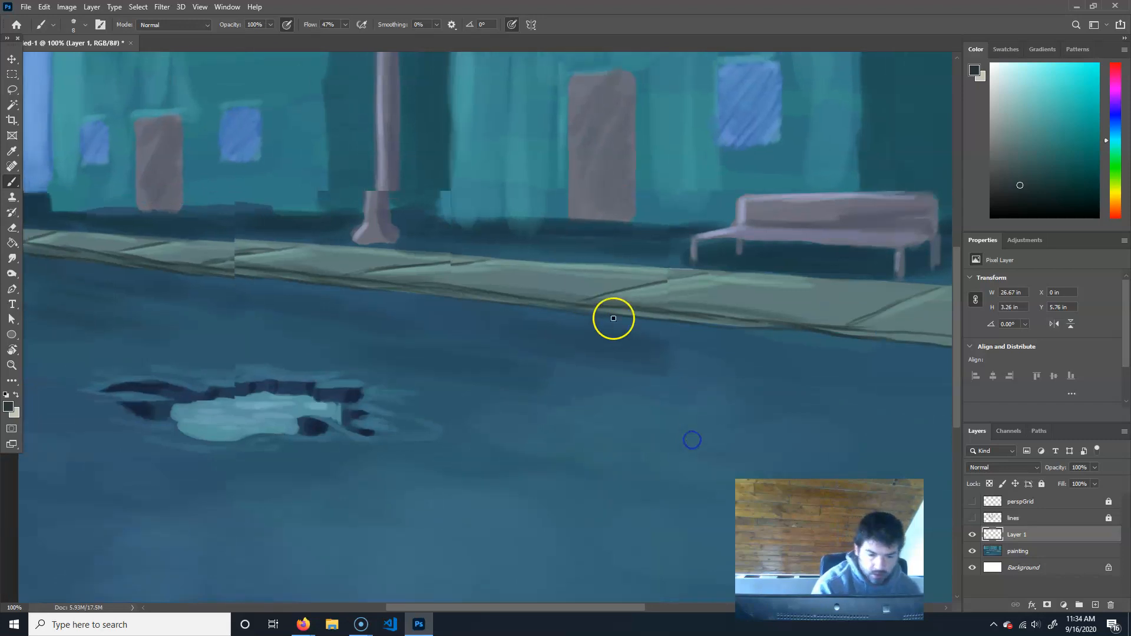
{"action": "left_click", "coordinate": [571, 259], "text": "alt"}
{"action": "left_click_drag", "start_coordinate": [1042, 168], "coordinate": [1044, 191]}
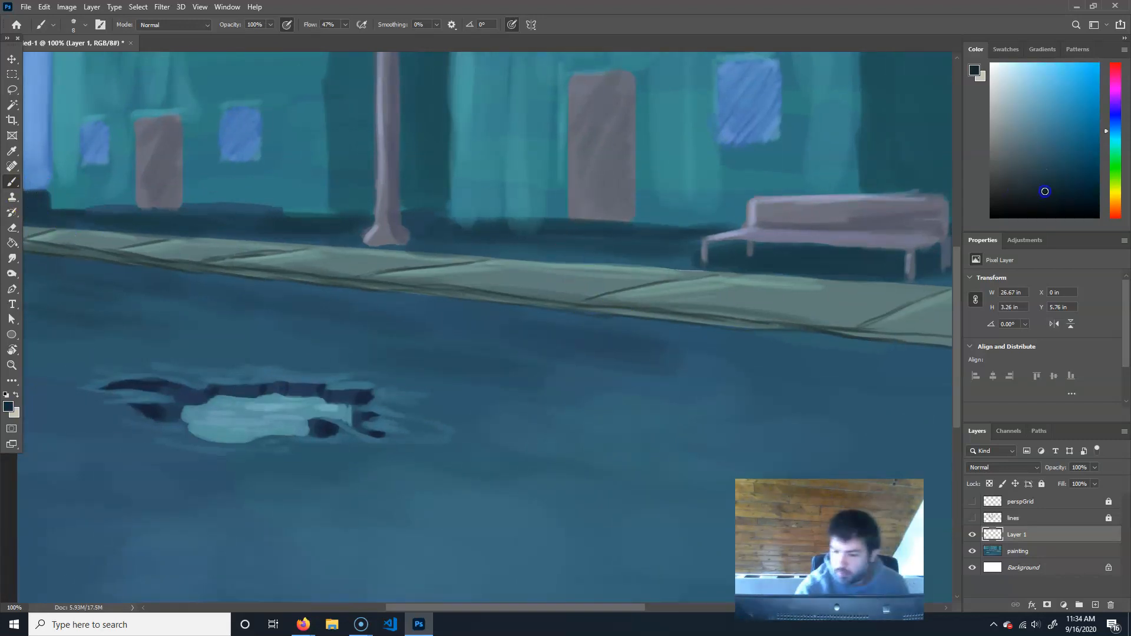
{"action": "left_click_drag", "start_coordinate": [38, 220], "coordinate": [288, 243]}
{"action": "left_click_drag", "start_coordinate": [226, 219], "coordinate": [85, 201]}
{"action": "left_click_drag", "start_coordinate": [149, 222], "coordinate": [183, 225]}
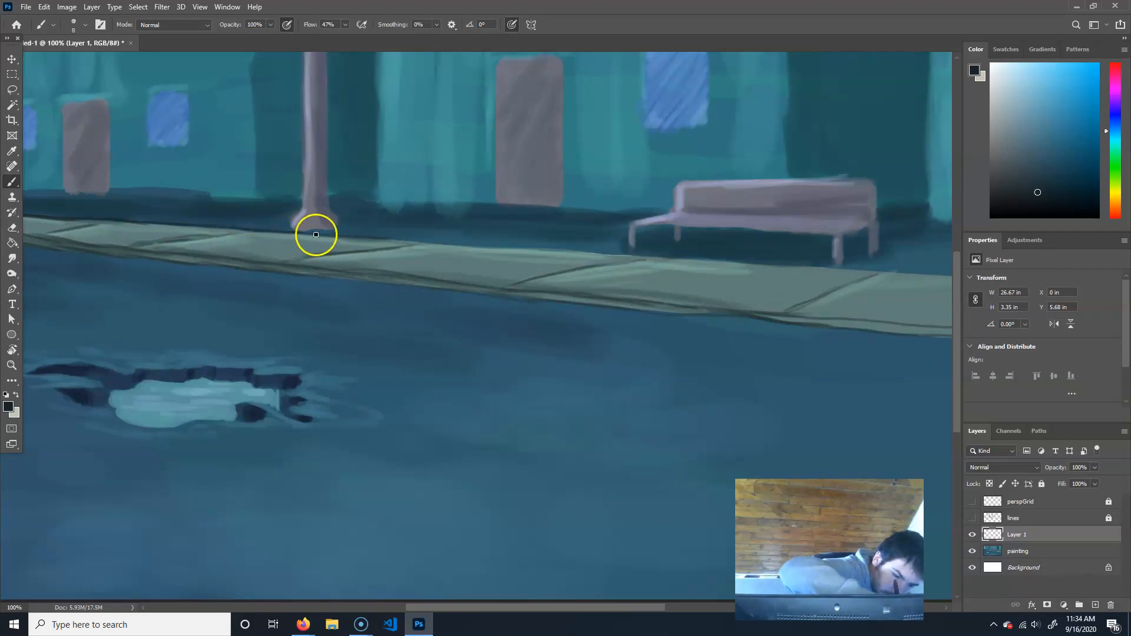
- Continue the thin dark blue line along the sidewalk's back edge, from the lamp post past the bench to the sidewalk's right end
{"action": "left_click_drag", "start_coordinate": [454, 315], "coordinate": [624, 341]}
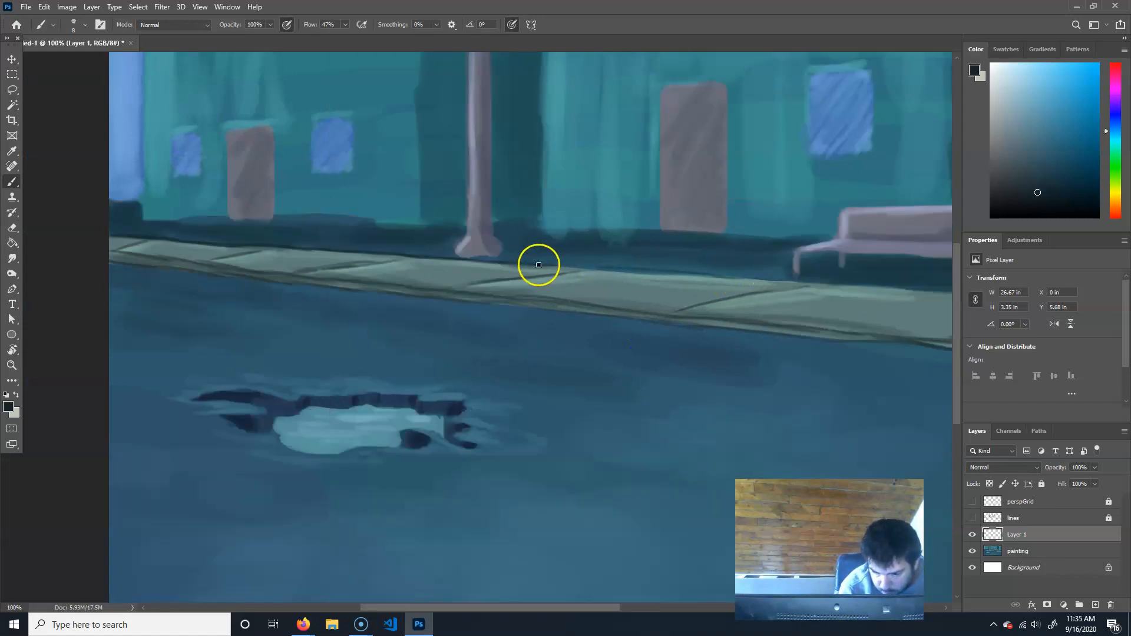
{"action": "left_click_drag", "start_coordinate": [571, 268], "coordinate": [755, 277]}
{"action": "left_click_drag", "start_coordinate": [661, 273], "coordinate": [834, 287]}
{"action": "left_click_drag", "start_coordinate": [726, 278], "coordinate": [895, 292]}
{"action": "scroll", "coordinate": [666, 323], "scroll_direction": "right", "scroll_amount": 5}
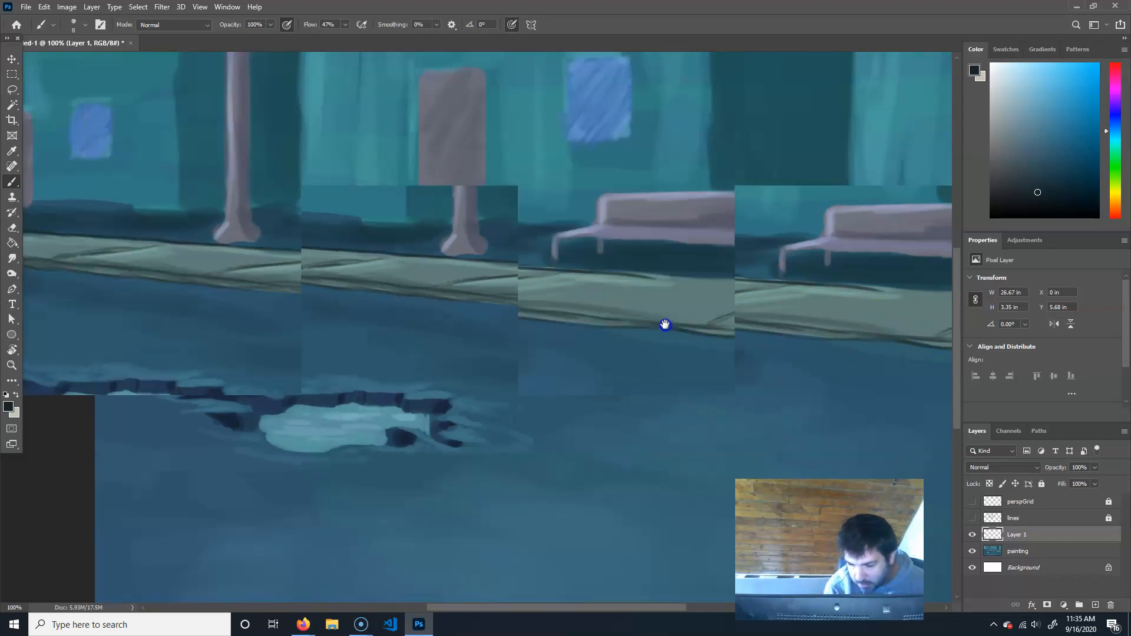
{"action": "left_click_drag", "start_coordinate": [631, 270], "coordinate": [808, 287]}
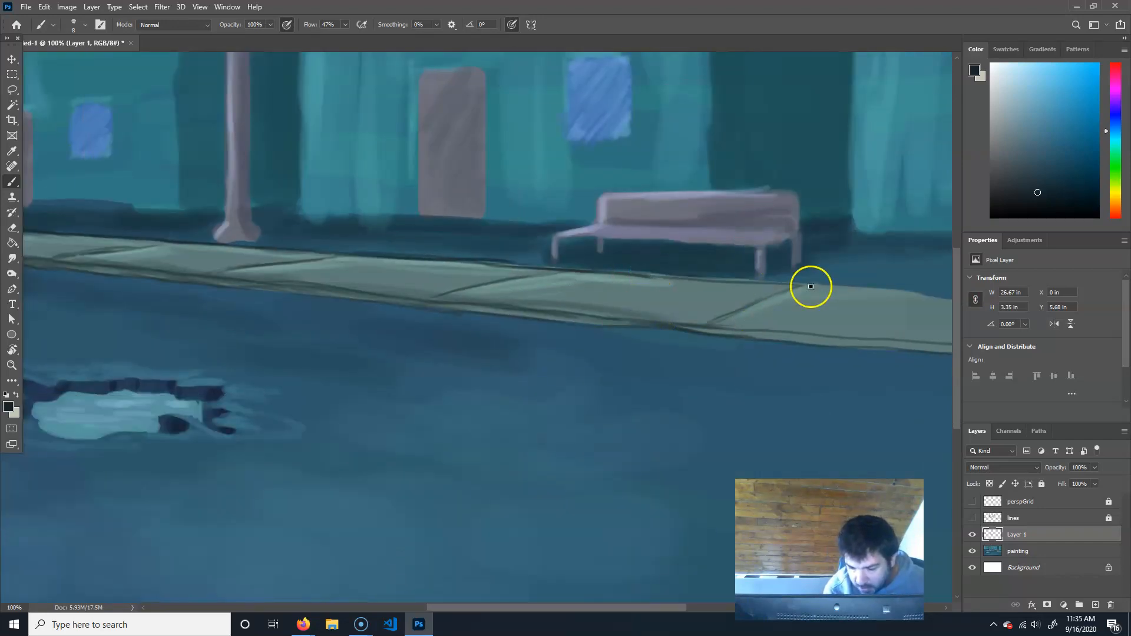
{"action": "left_click_drag", "start_coordinate": [669, 278], "coordinate": [903, 298]}
{"action": "left_click_drag", "start_coordinate": [767, 288], "coordinate": [923, 295]}
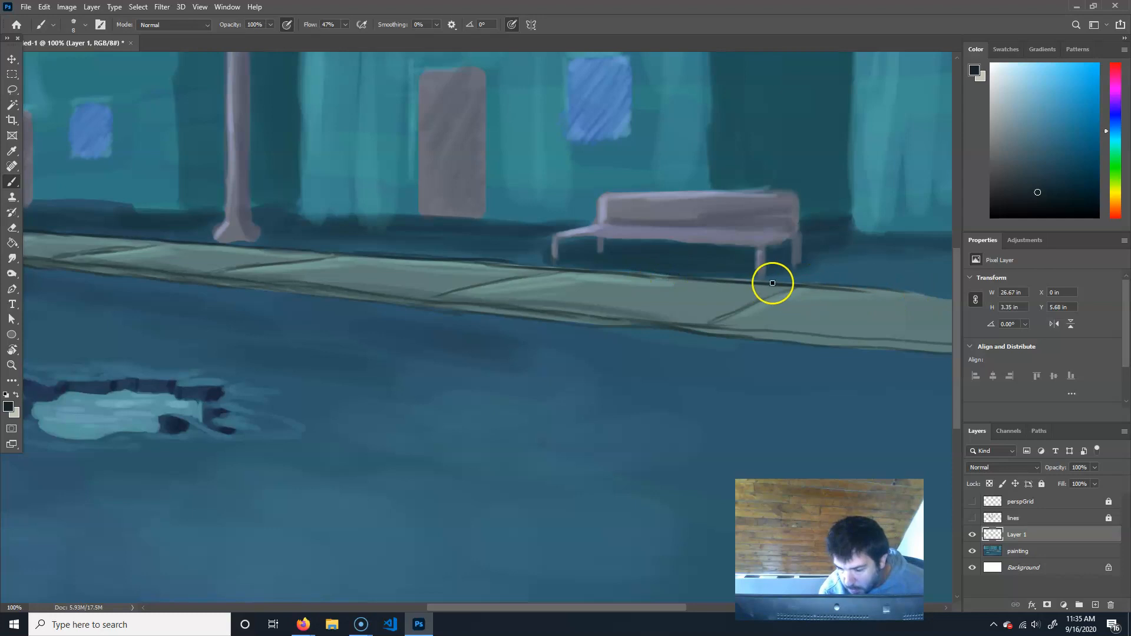
{"action": "left_click_drag", "start_coordinate": [676, 329], "coordinate": [510, 332]}
{"action": "left_click_drag", "start_coordinate": [468, 284], "coordinate": [575, 288]}
{"action": "left_click_drag", "start_coordinate": [506, 280], "coordinate": [629, 303]}
- Sample the lamp post's colour, darken it to a deep purple-grey, and draw thin contour lines around the post's base and up its shaft
{"action": "left_click_drag", "start_coordinate": [461, 362], "coordinate": [880, 438]}
{"action": "left_click_drag", "start_coordinate": [494, 392], "coordinate": [759, 398]}
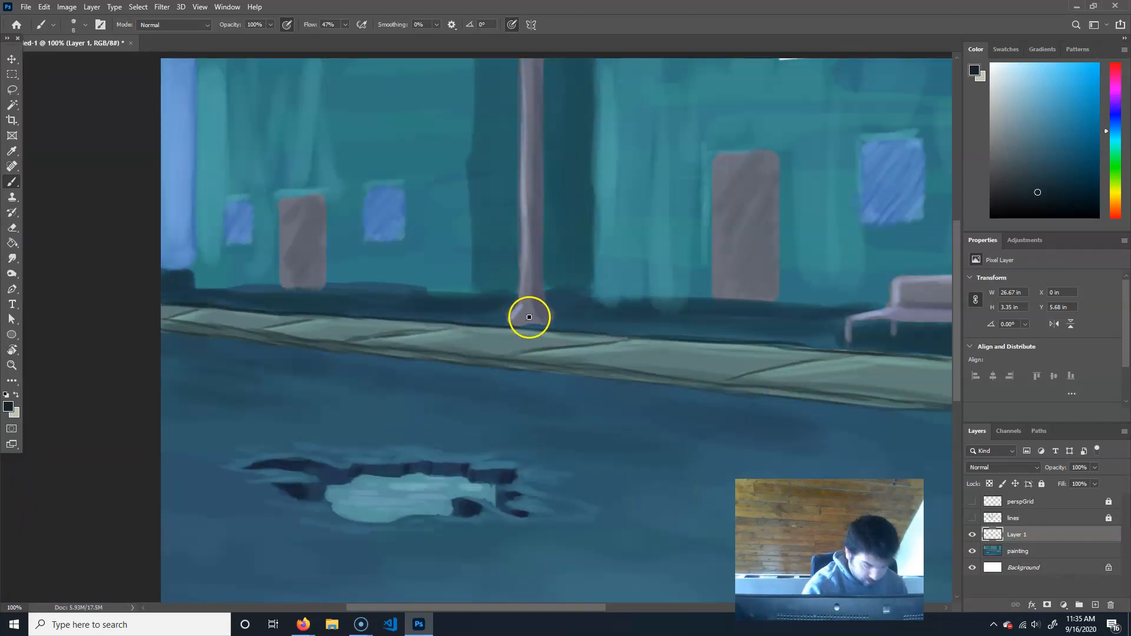
{"action": "left_click", "coordinate": [533, 312], "text": "alt"}
{"action": "left_click_drag", "start_coordinate": [1009, 166], "coordinate": [1016, 176]}
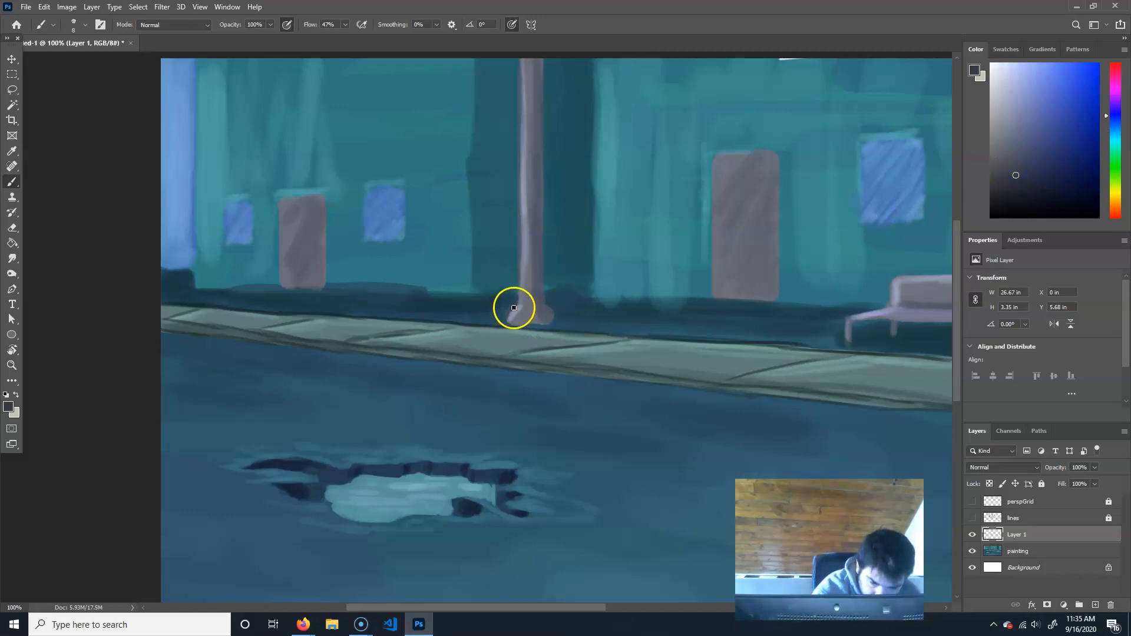
{"action": "mouse_move", "coordinate": [542, 321]}
{"action": "left_mouse_down"}
{"action": "mouse_move", "coordinate": [509, 322]}
{"action": "mouse_move", "coordinate": [549, 309]}
{"action": "mouse_move", "coordinate": [528, 318]}
{"action": "mouse_move", "coordinate": [544, 302]}
{"action": "mouse_move", "coordinate": [527, 71]}
{"action": "mouse_move", "coordinate": [541, 56]}
{"action": "mouse_move", "coordinate": [538, 216]}
{"action": "left_mouse_up"}
- Paint thin pale lavender highlights down the left side of the lamp post and onto its base
{"action": "left_click_drag", "start_coordinate": [1018, 77], "coordinate": [1009, 77]}
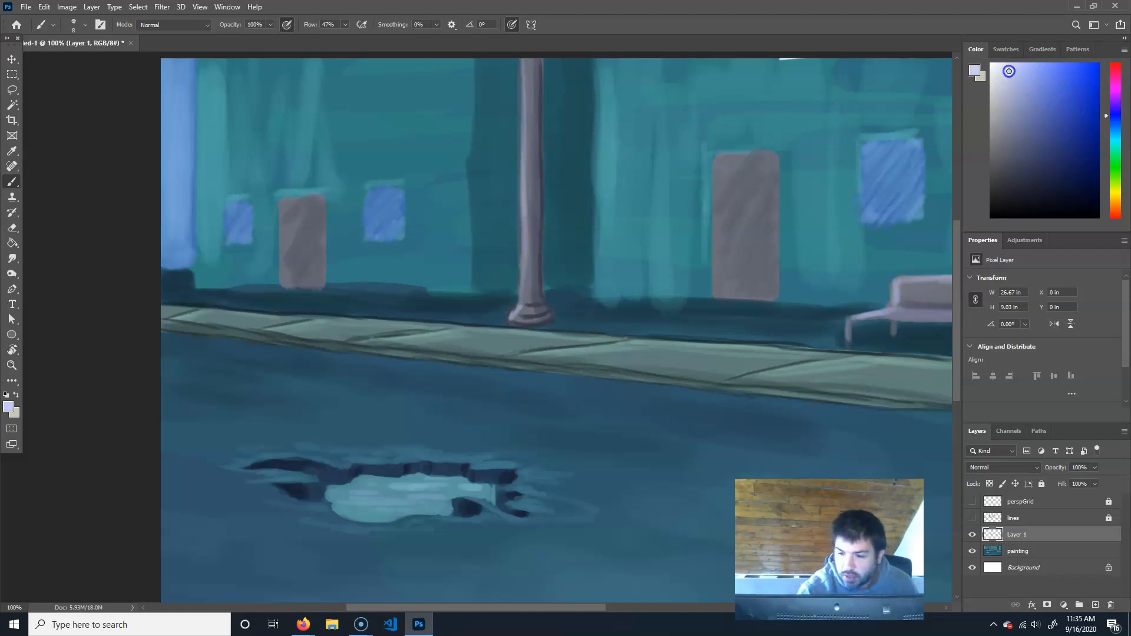
{"action": "left_click_drag", "start_coordinate": [521, 57], "coordinate": [519, 254]}
{"action": "mouse_move", "coordinate": [520, 196]}
{"action": "left_mouse_down"}
{"action": "mouse_move", "coordinate": [513, 312]}
{"action": "mouse_move", "coordinate": [540, 306]}
{"action": "left_mouse_up"}
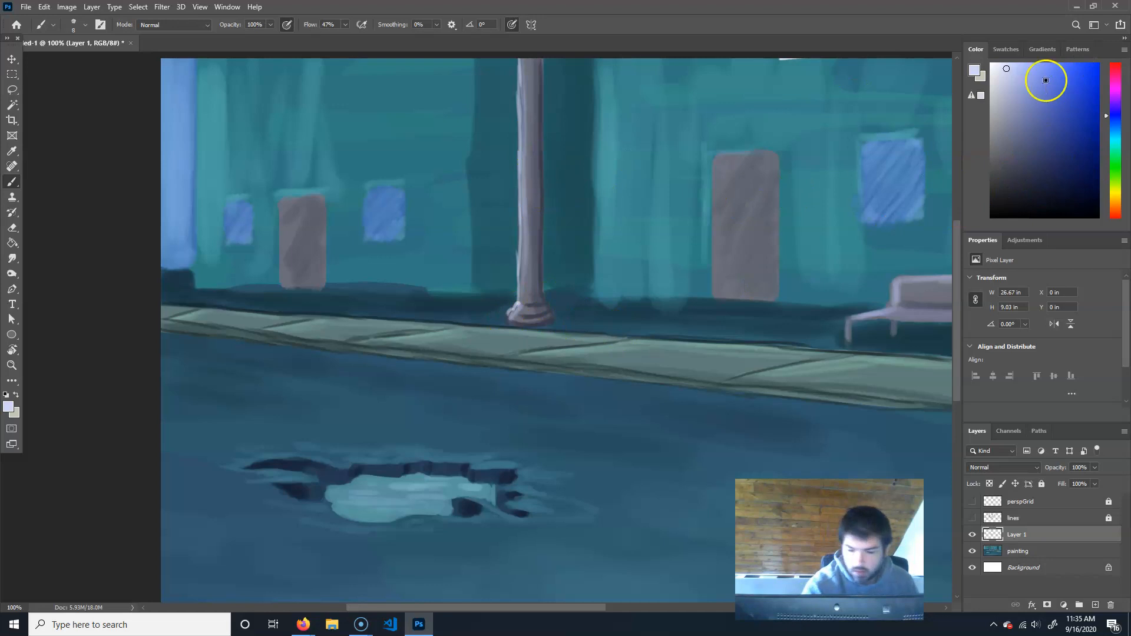
- Brush soft muted lavender tones over the lamp post at 29% opacity, finishing with brush size 10
{"action": "left_click_drag", "start_coordinate": [1046, 80], "coordinate": [1032, 165]}
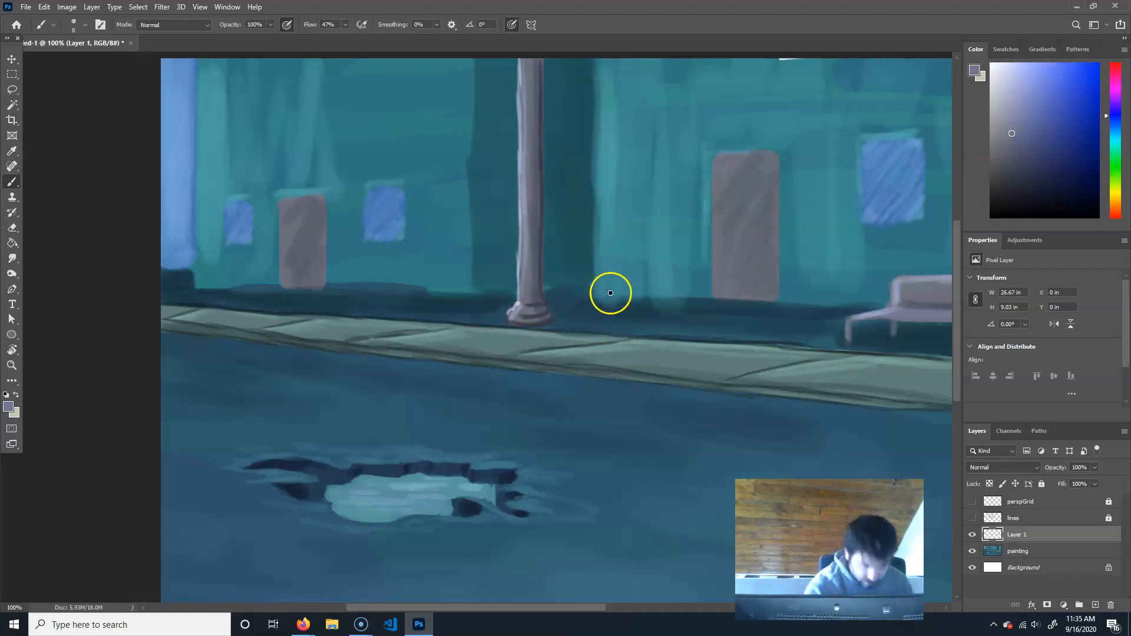
{"action": "left_click_drag", "start_coordinate": [1009, 125], "coordinate": [1009, 115]}
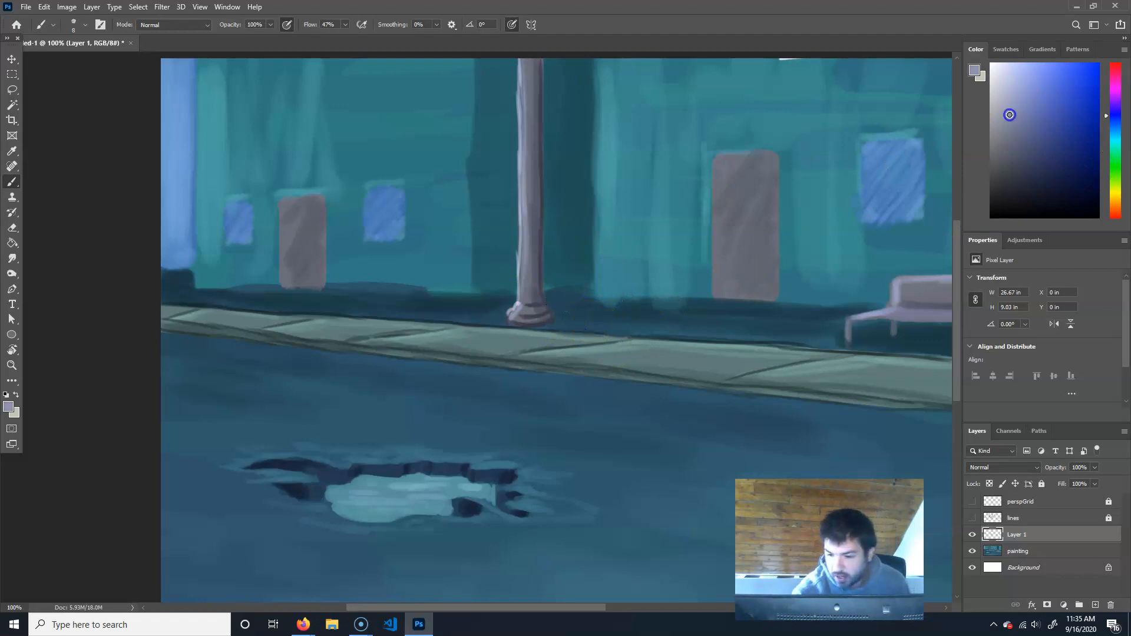
{"action": "mouse_move", "coordinate": [271, 24]}
{"action": "left_mouse_down"}
{"action": "mouse_move", "coordinate": [262, 39]}
{"action": "mouse_move", "coordinate": [232, 36]}
{"action": "left_mouse_up"}
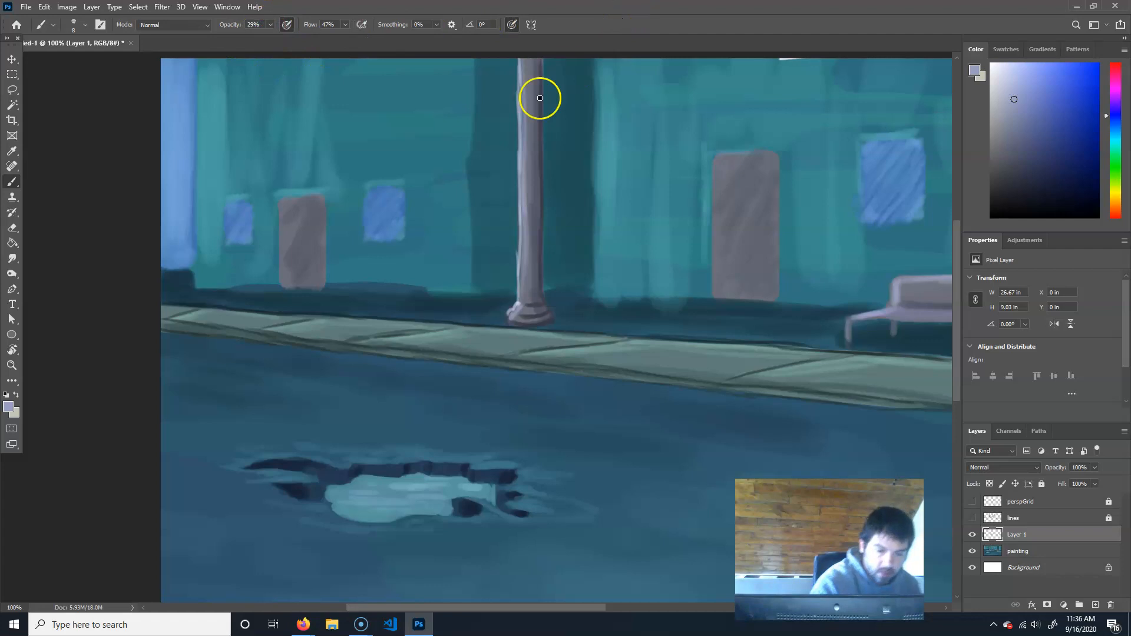
{"action": "key", "text": "i"}
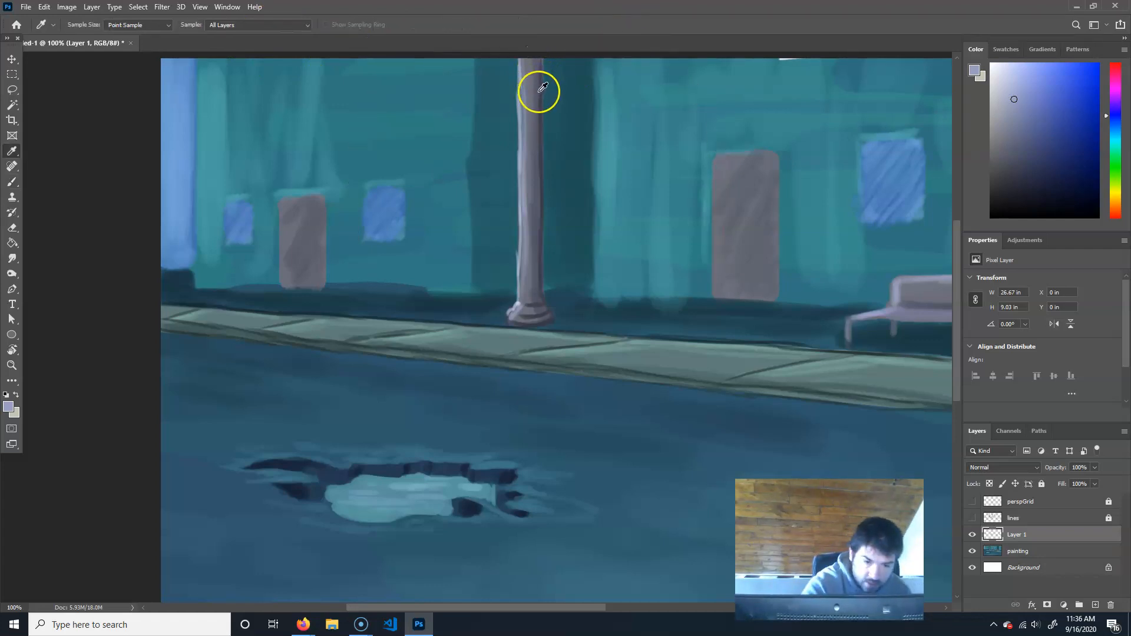
{"action": "key", "text": "b"}
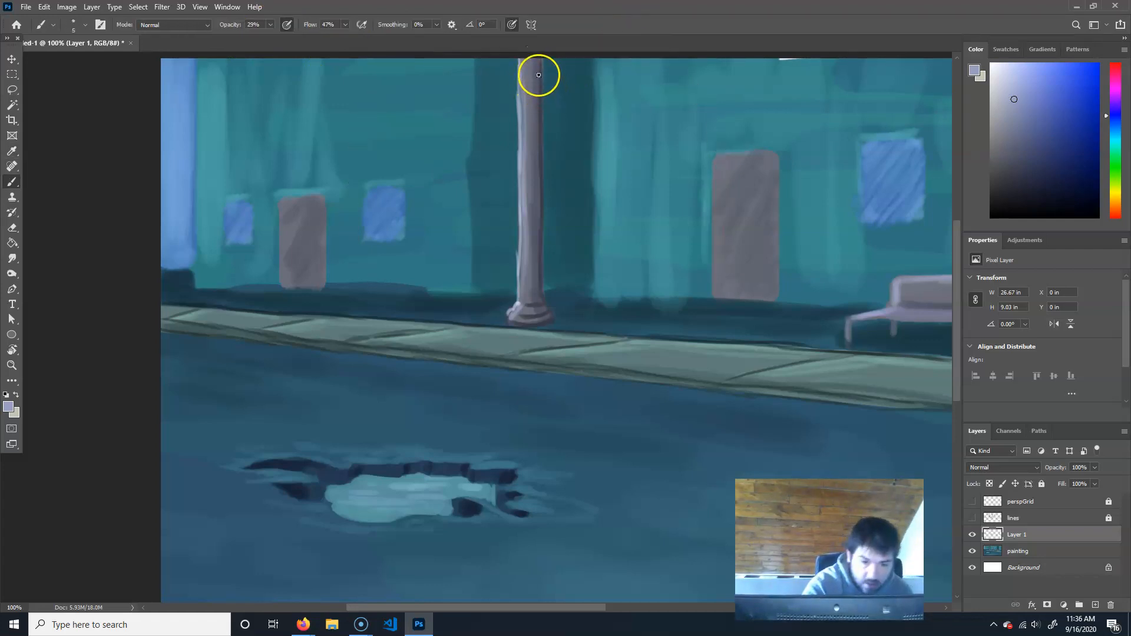
{"action": "key", "text": "bracketright"}
{"action": "key", "text": "bracketright"}
{"action": "key", "text": "bracketright"}
{"action": "key", "text": "bracketright"}
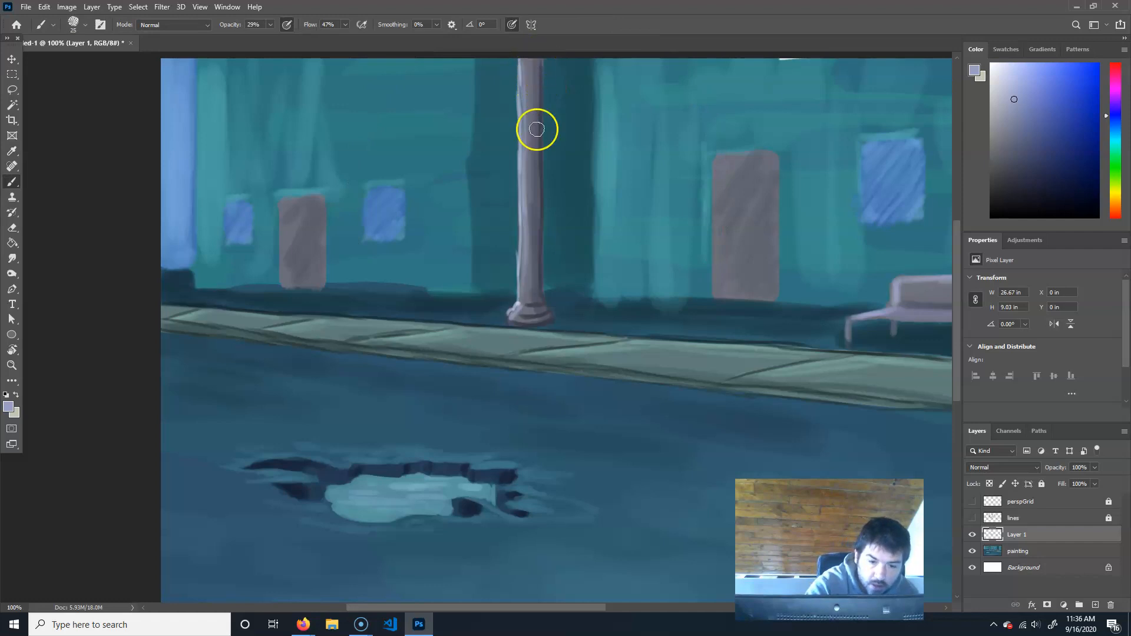
{"action": "key", "text": "bracketleft"}
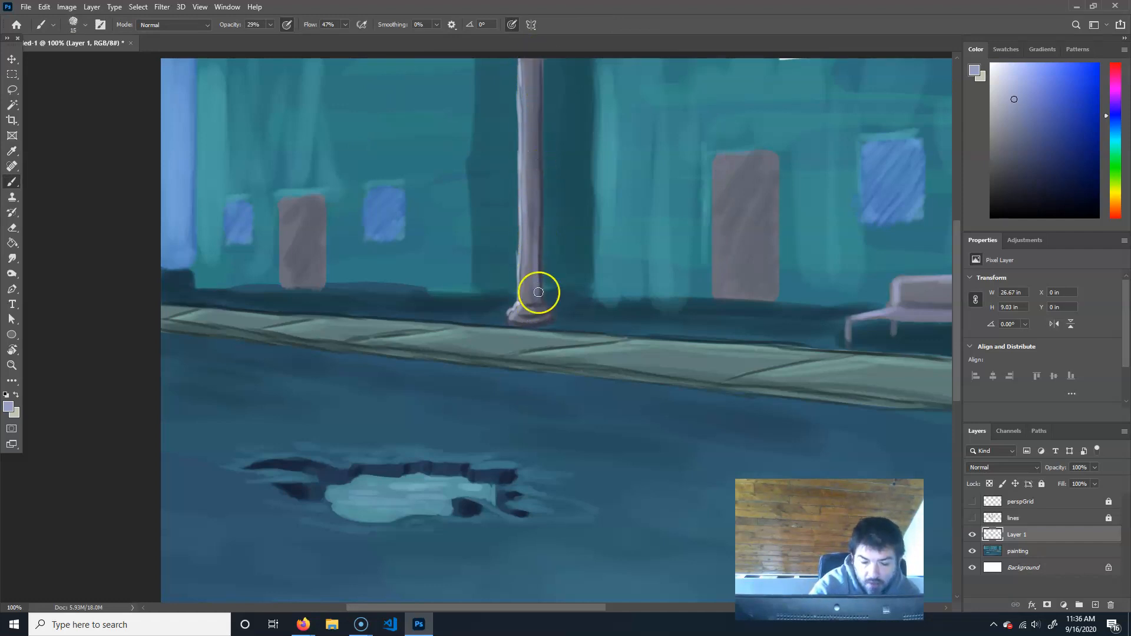
{"action": "key", "text": "bracketleft"}
{"action": "key", "text": "bracketleft"}
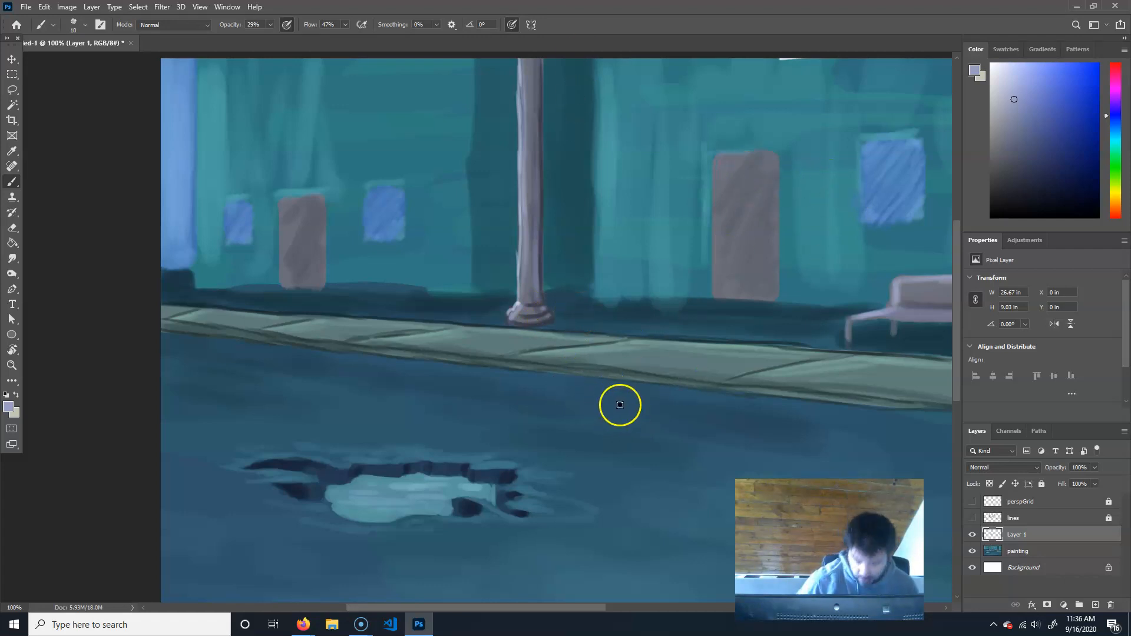
{"action": "key", "text": "ctrl+minus"}
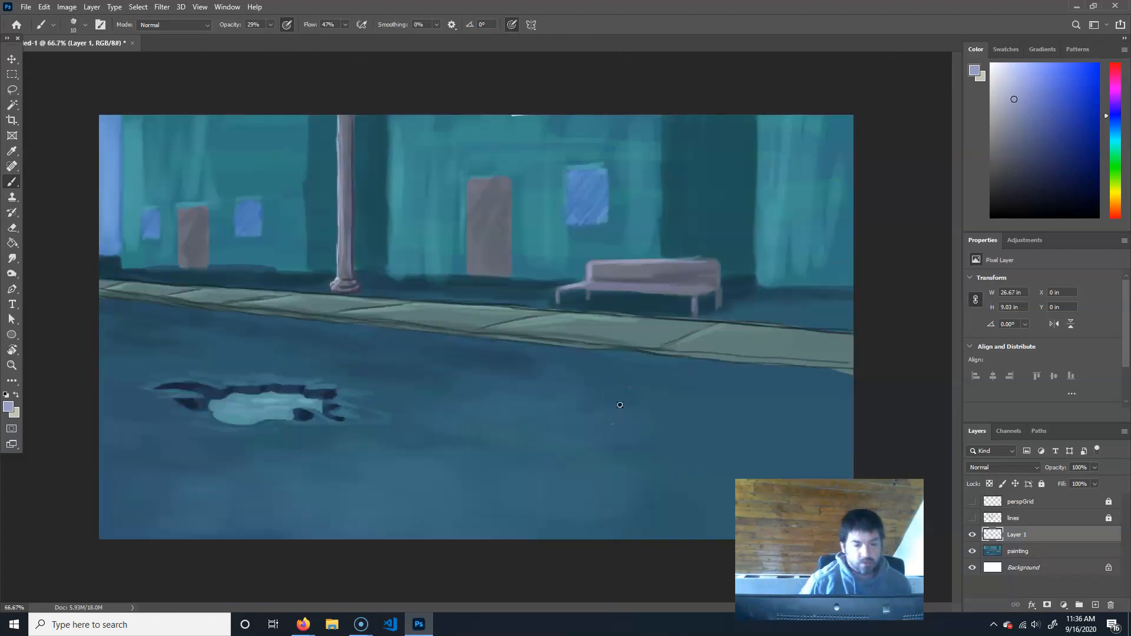